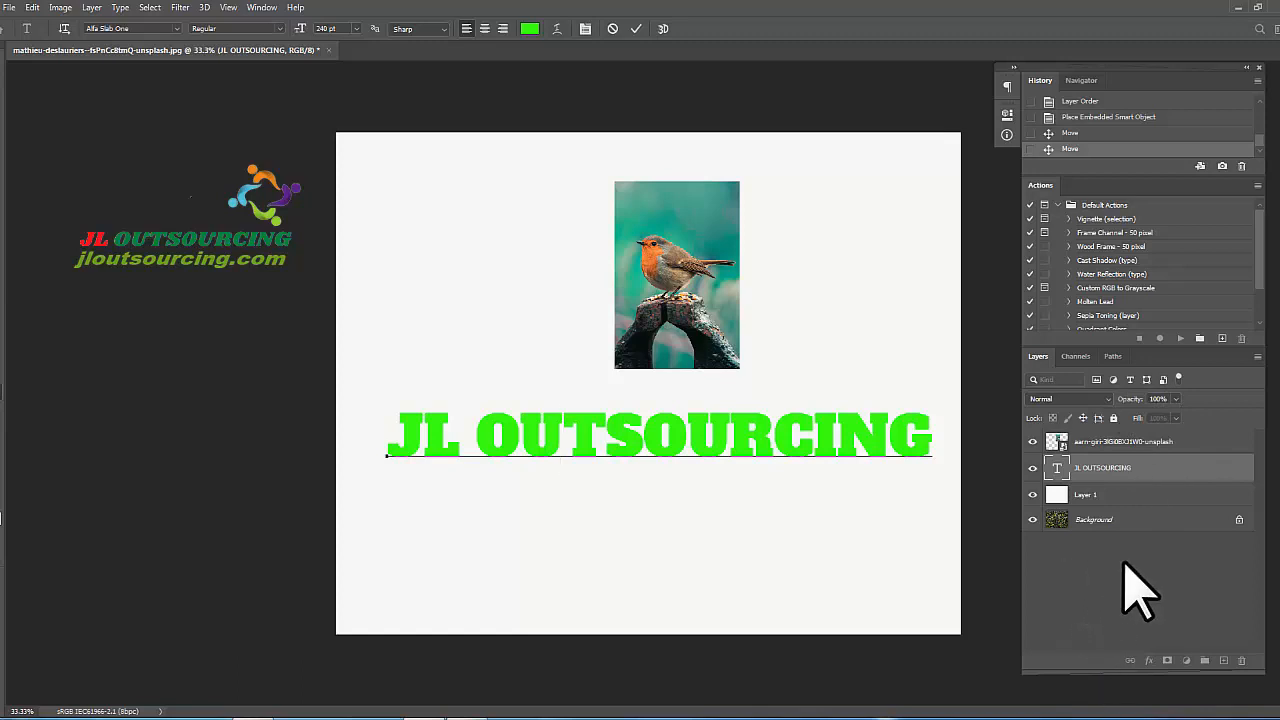
left_click(1150, 662)
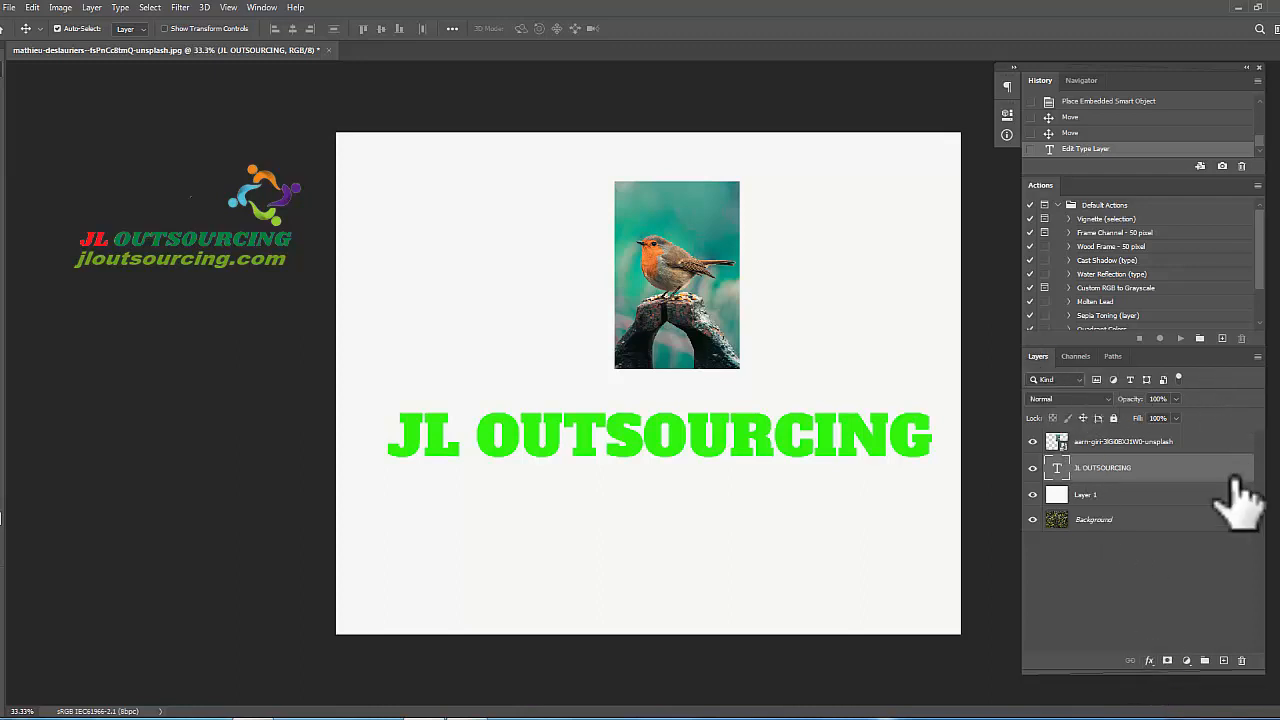
left_click(1149, 661)
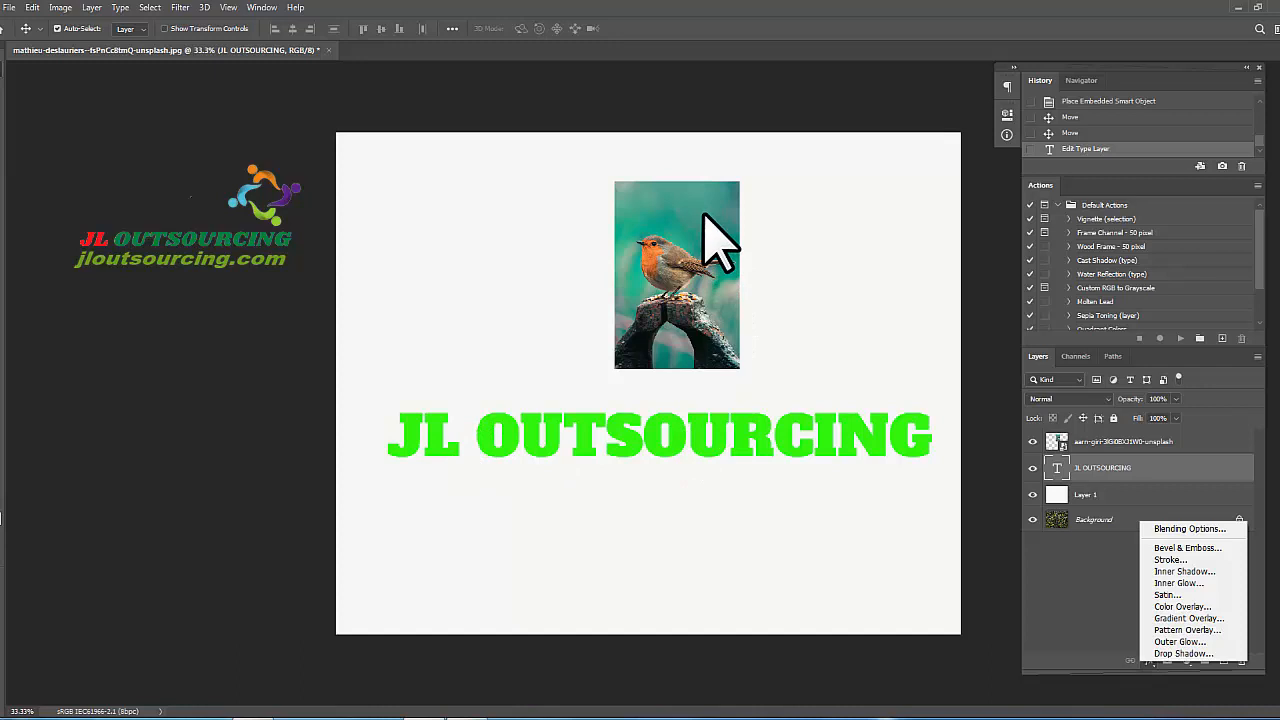
left_click(1109, 579)
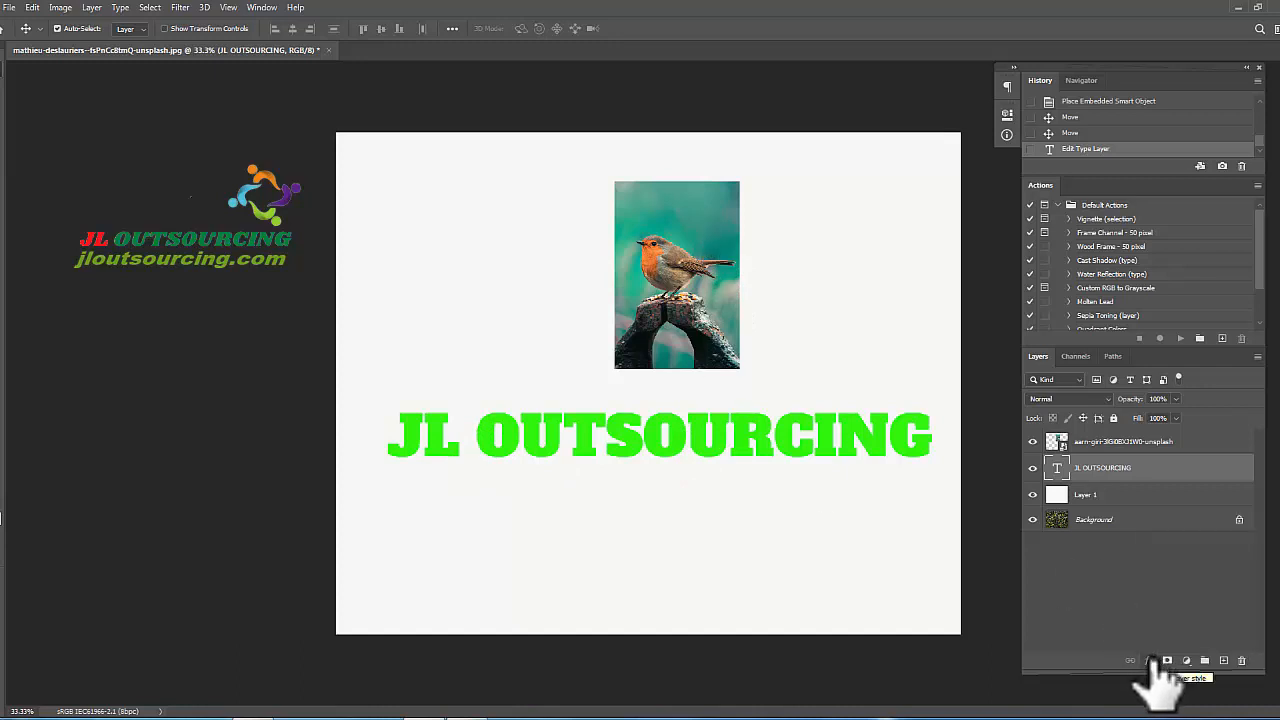
left_click(1257, 356)
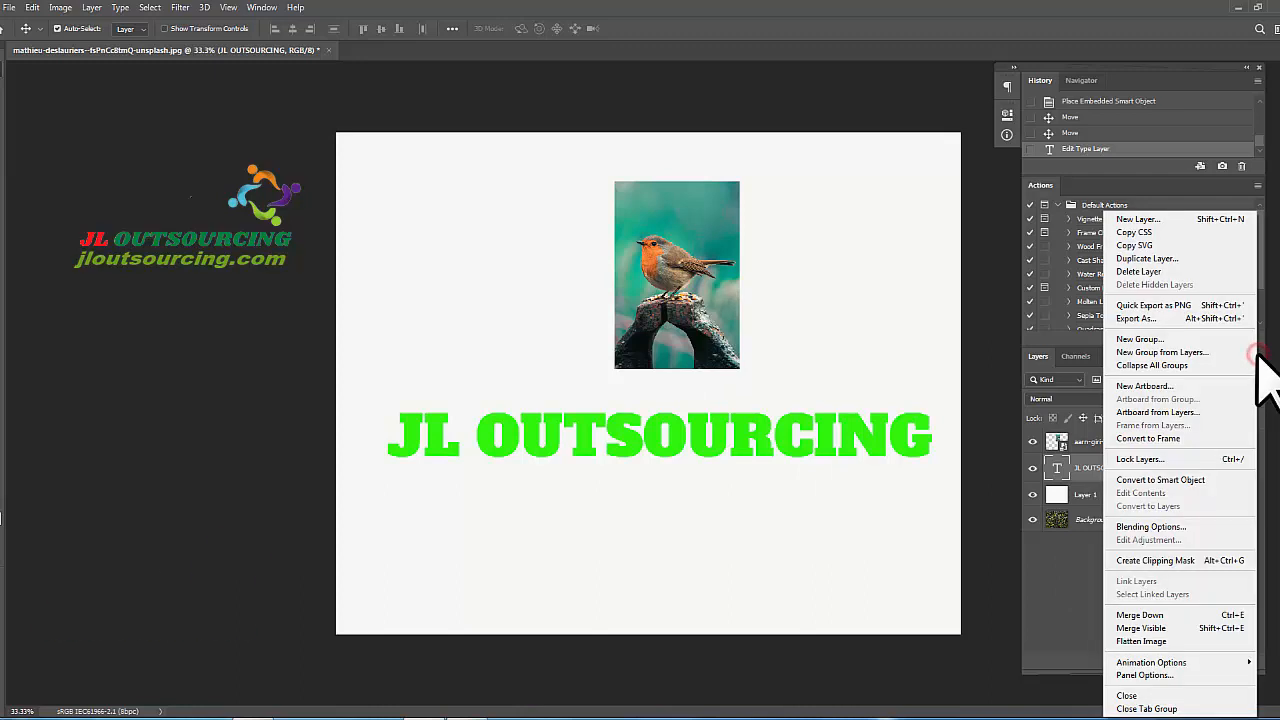
left_click(1268, 378)
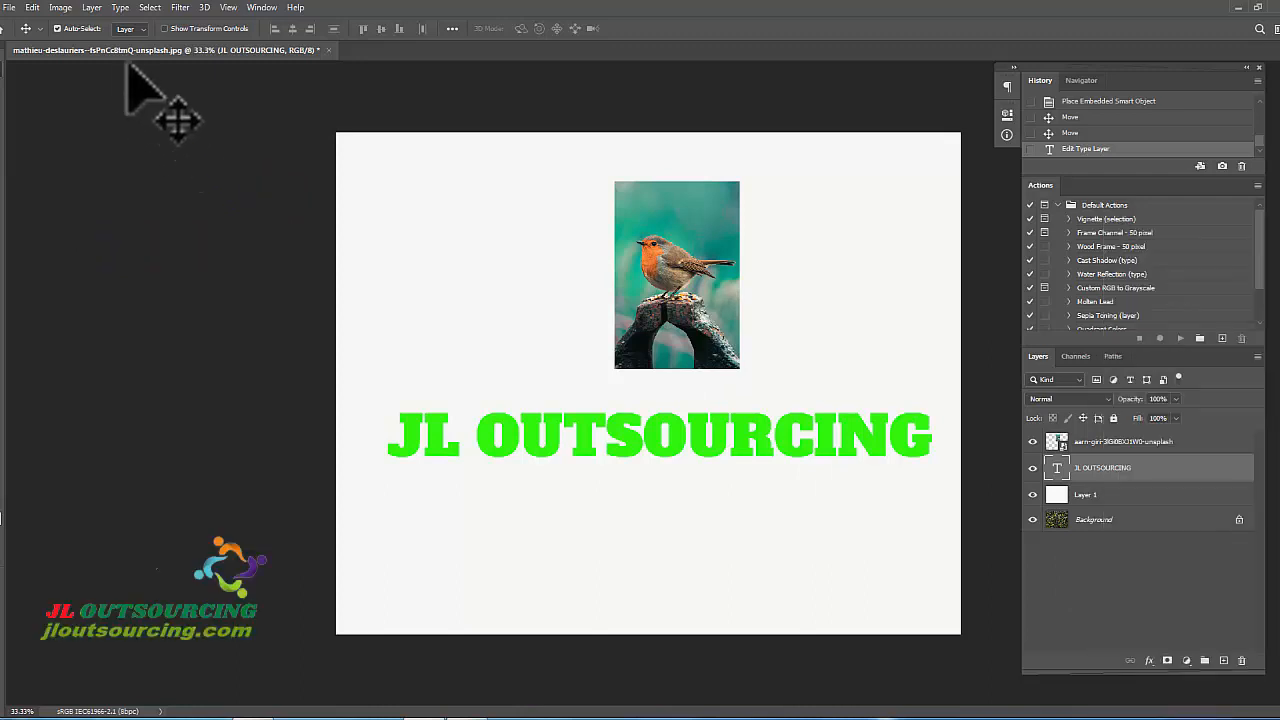
left_click(92, 8)
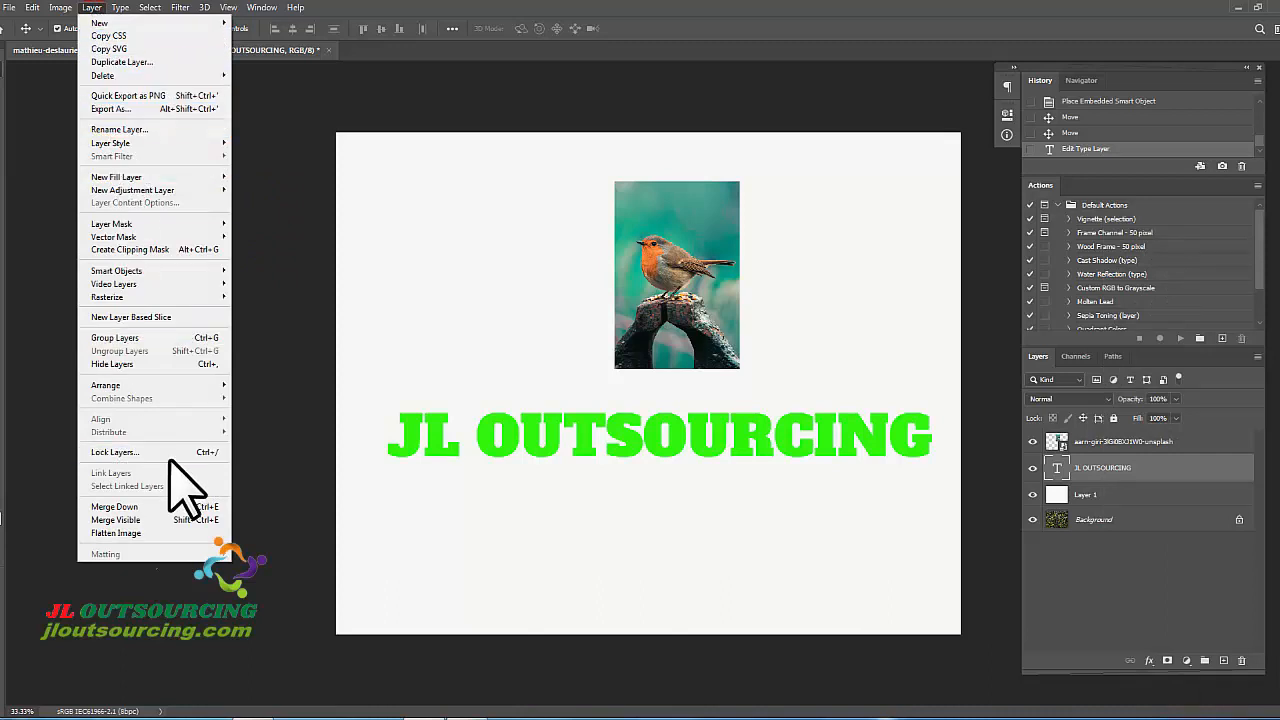
mouse_move(100, 145)
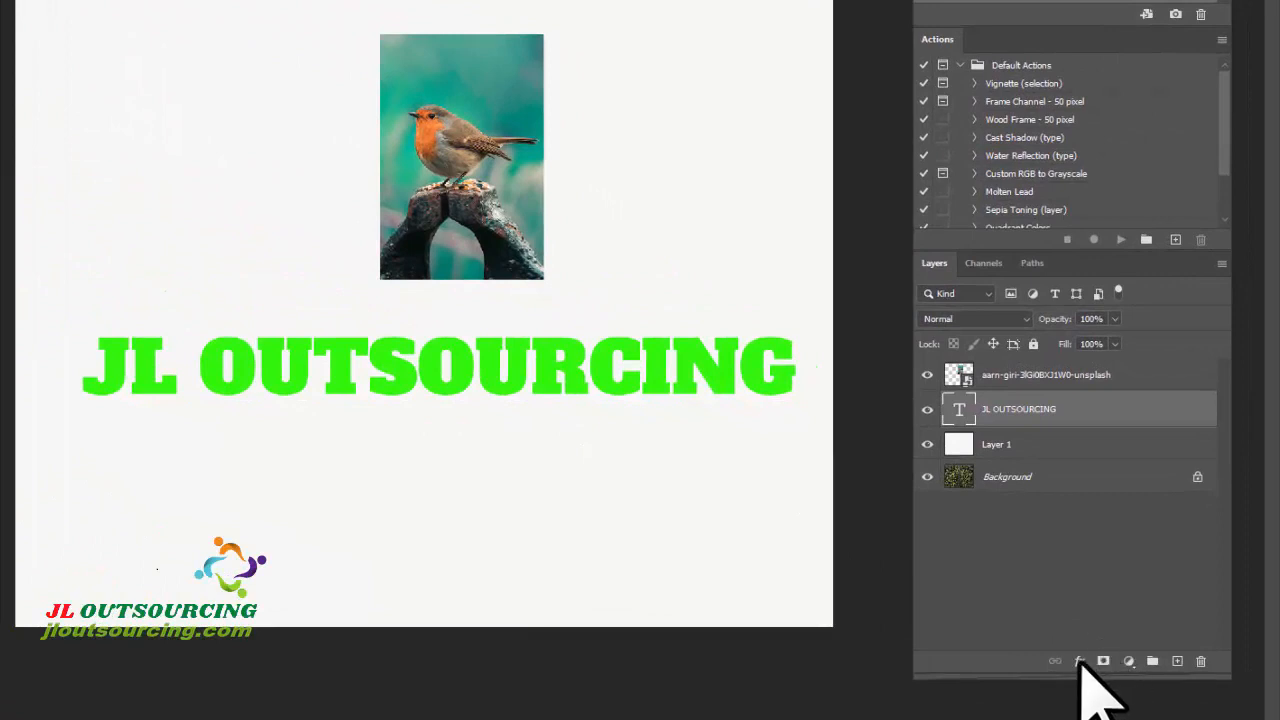
- Add Stroke and Inner Shadow effects to the JL OUTSOURCING text layer, toggling the stroke off and on to compare
left_click(1080, 661)
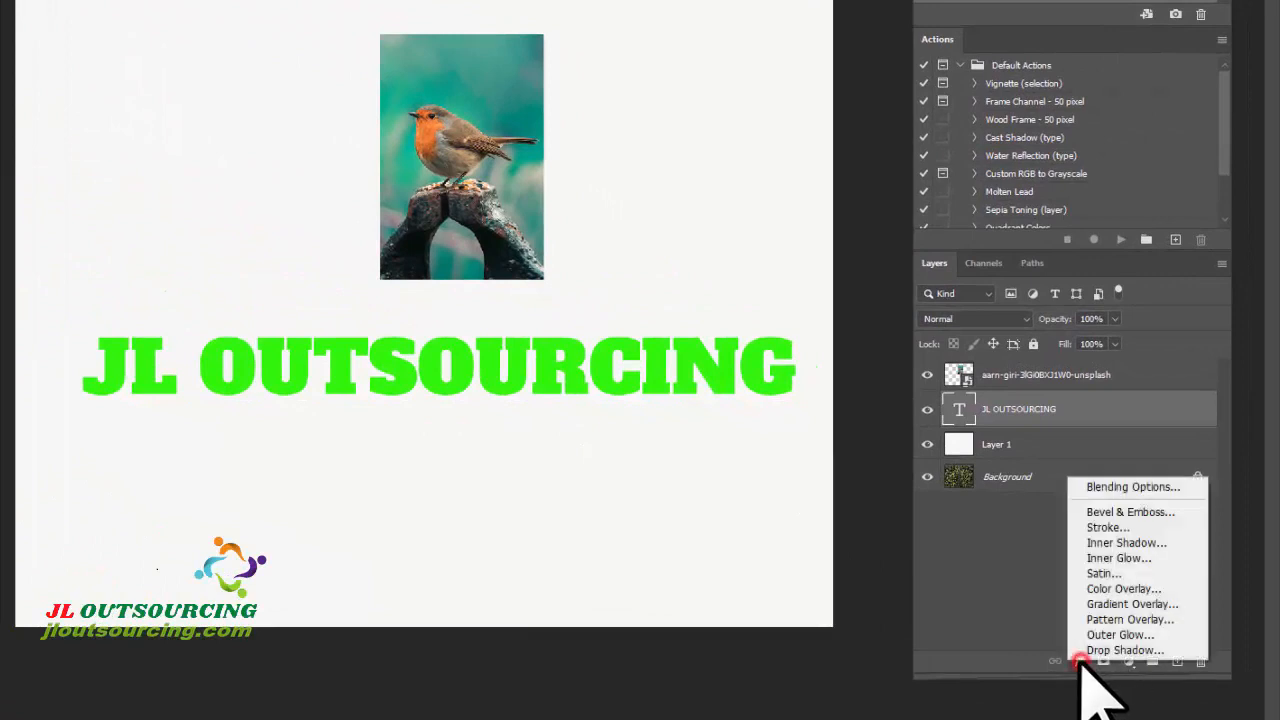
left_click(1104, 527)
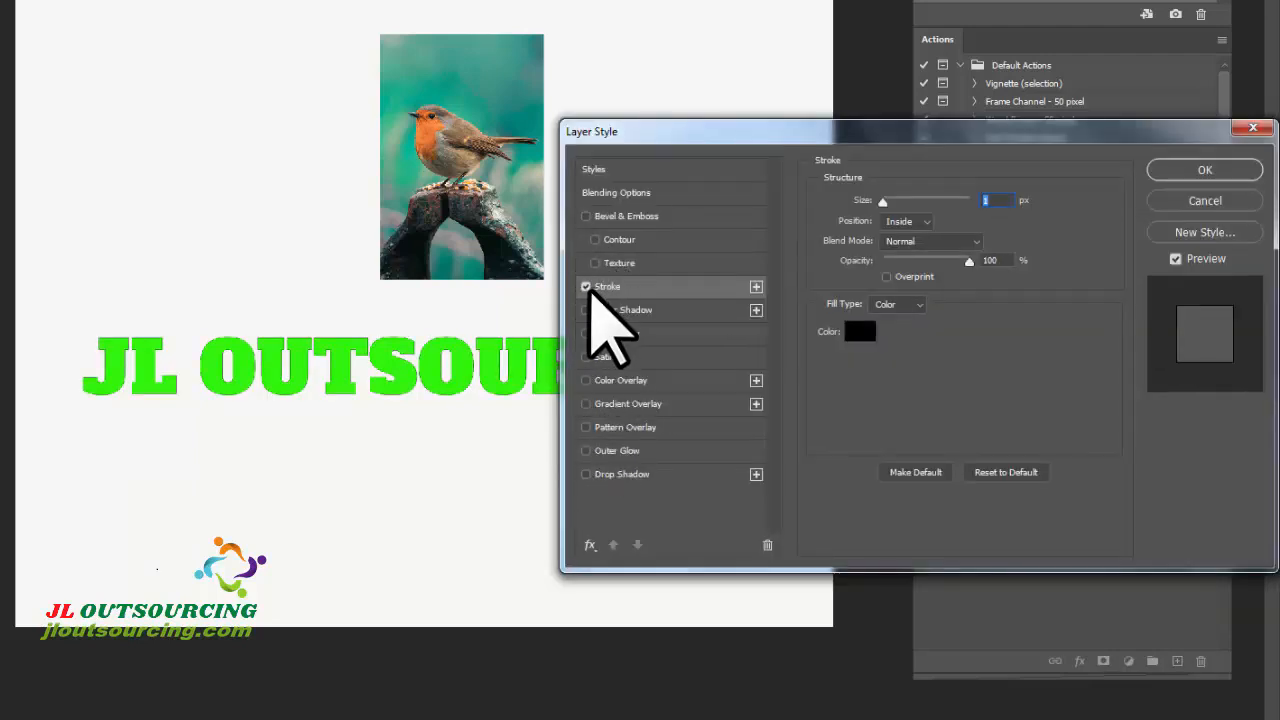
left_click(788, 124)
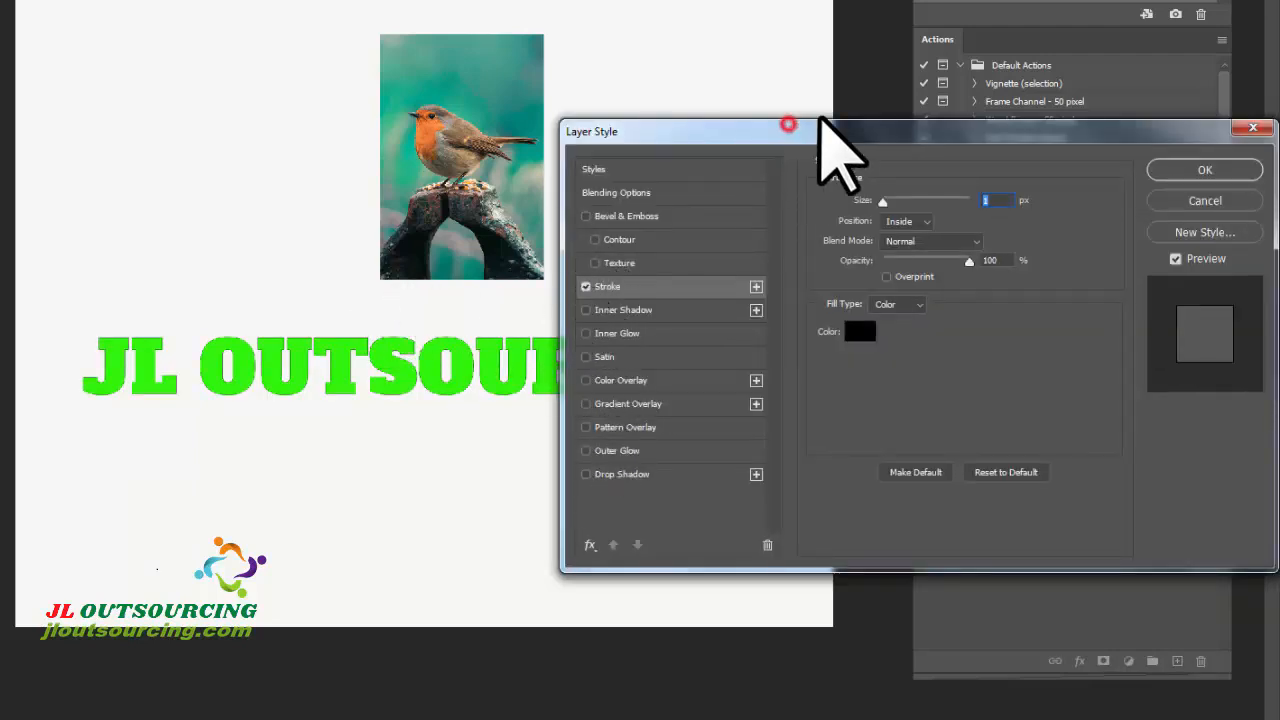
left_click_drag(820, 120, 903, 58)
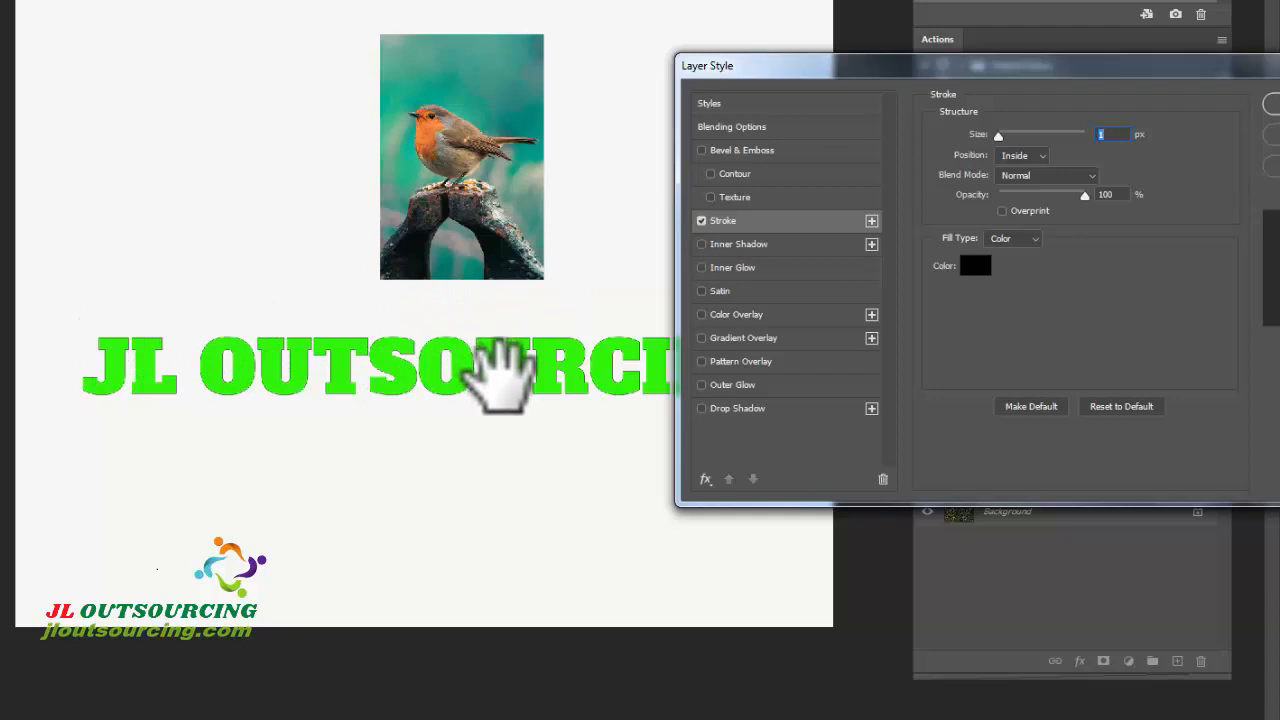
left_click(702, 220)
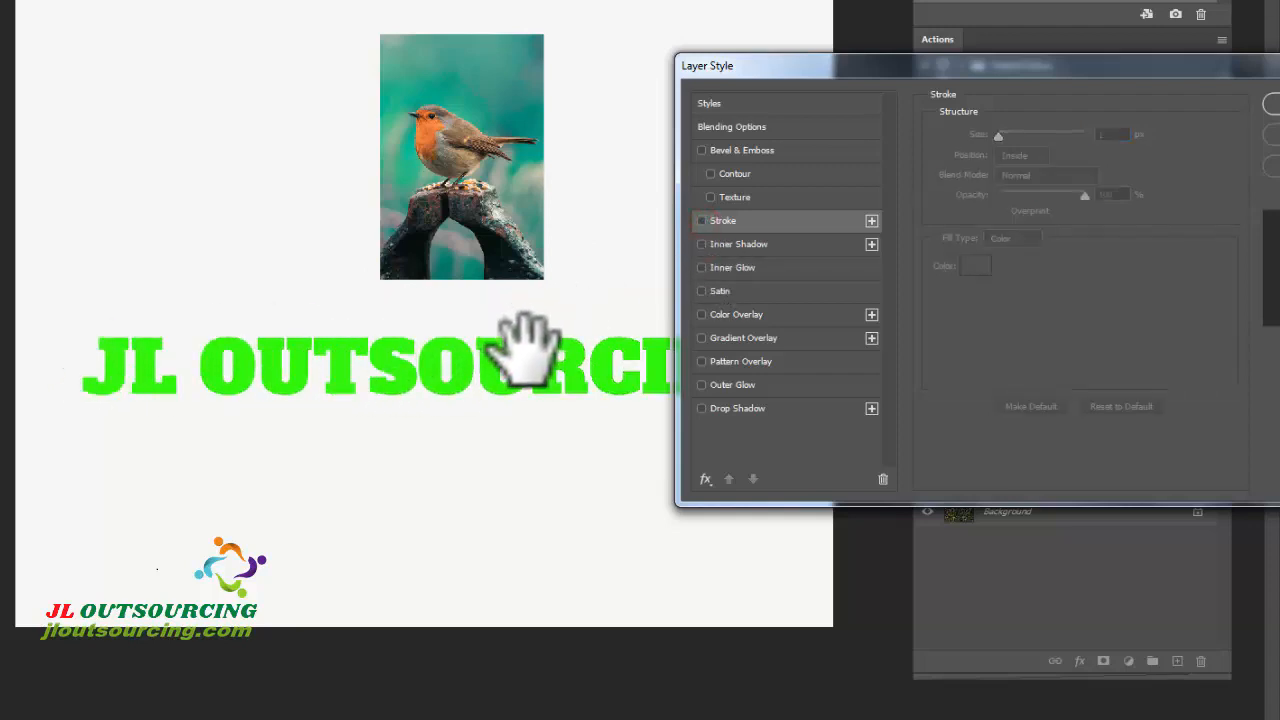
left_click(701, 221)
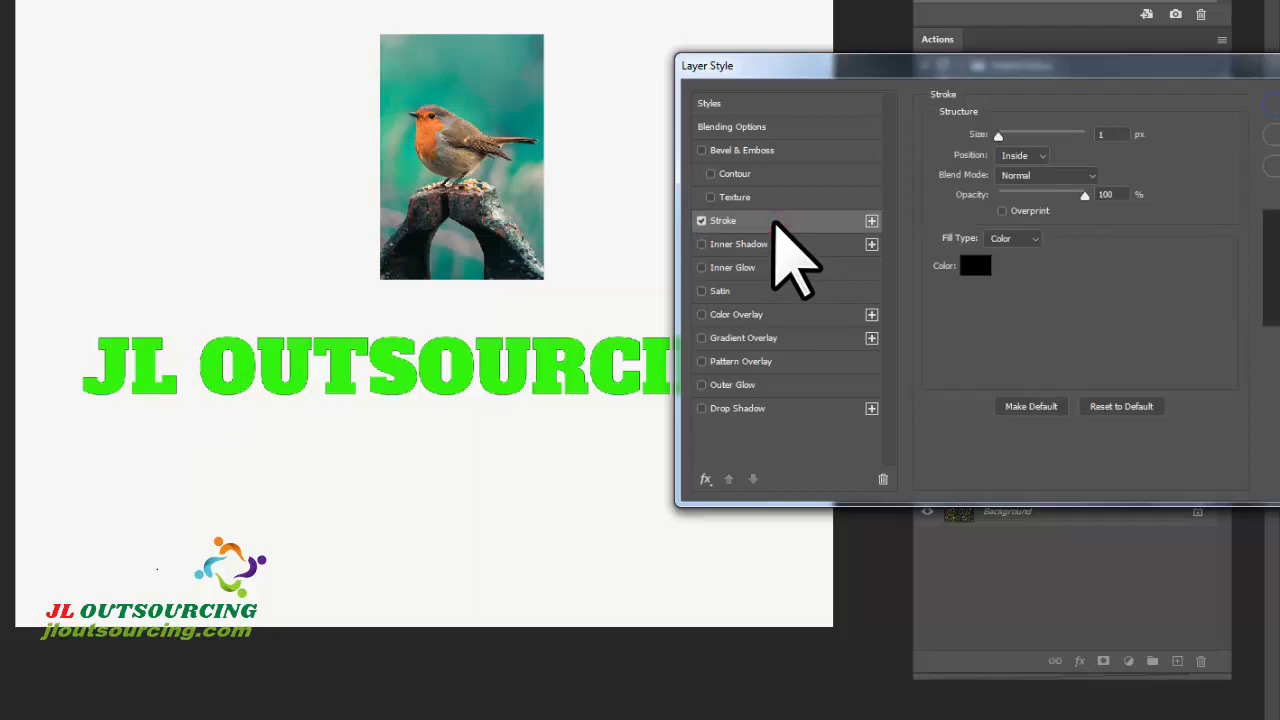
left_click(757, 246)
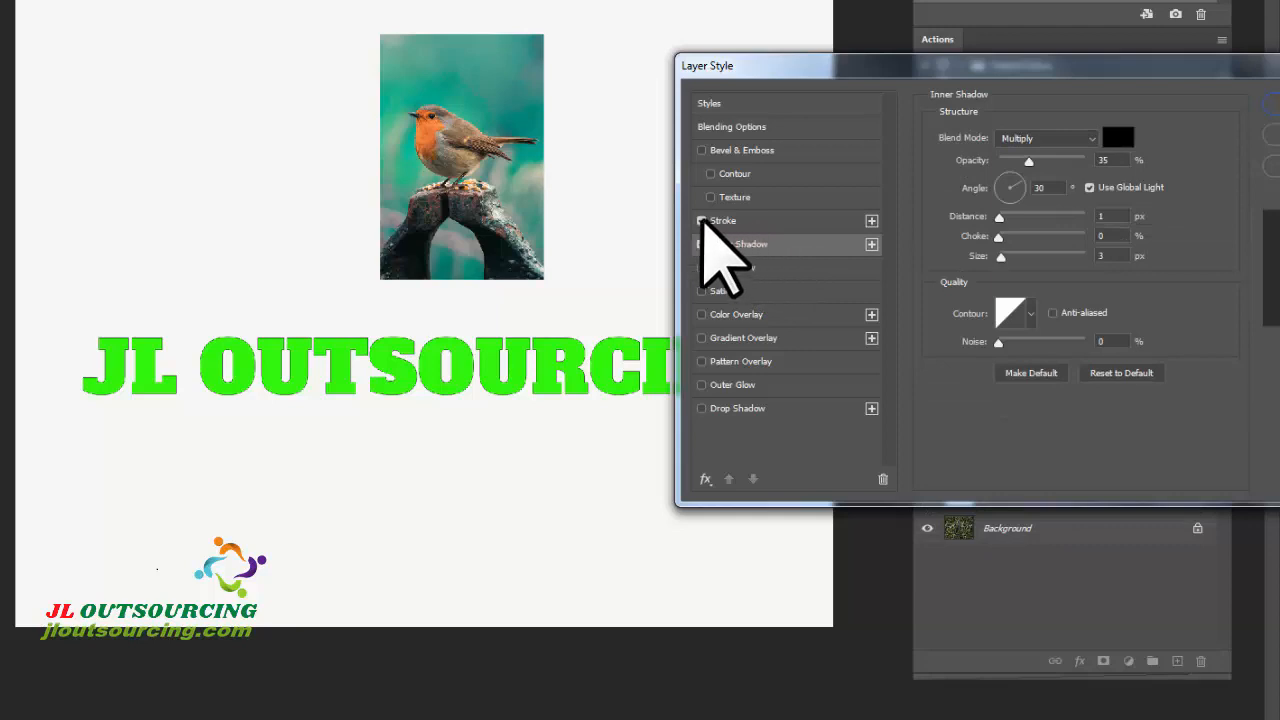
left_click(701, 220)
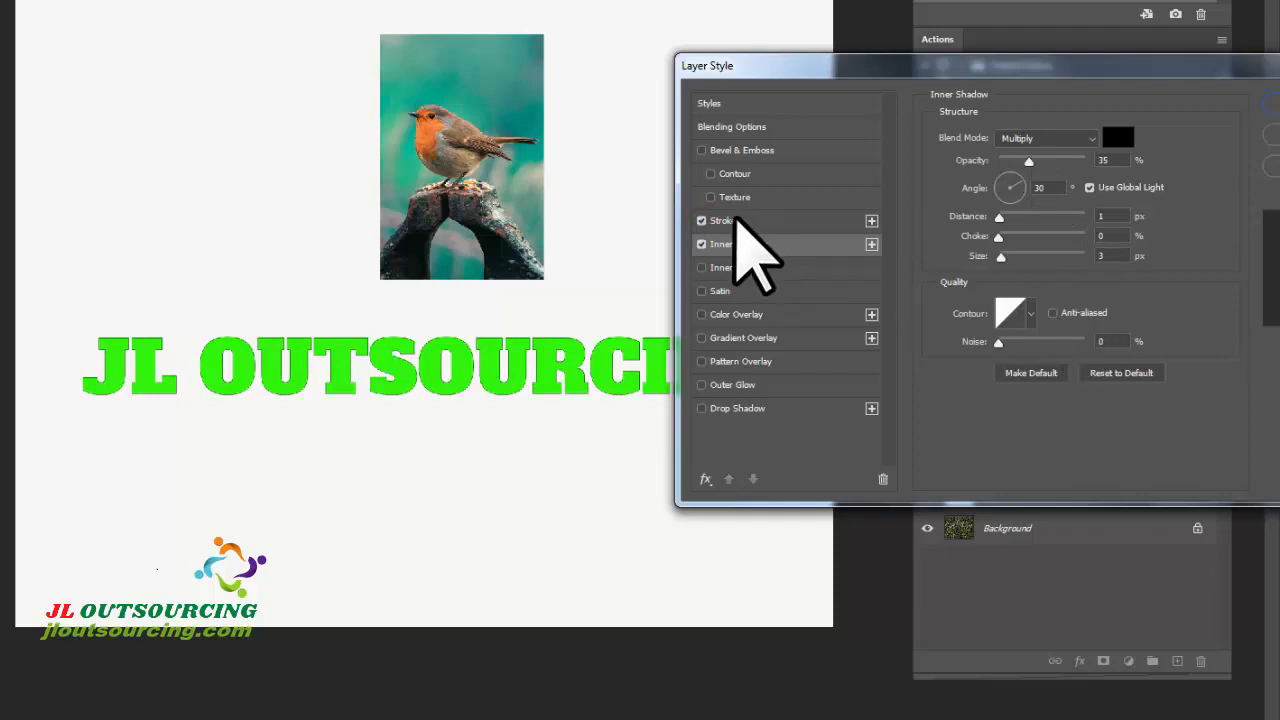
- Set the text stroke's colour to a bright pinkish red with a hue of 349°
left_click(736, 220)
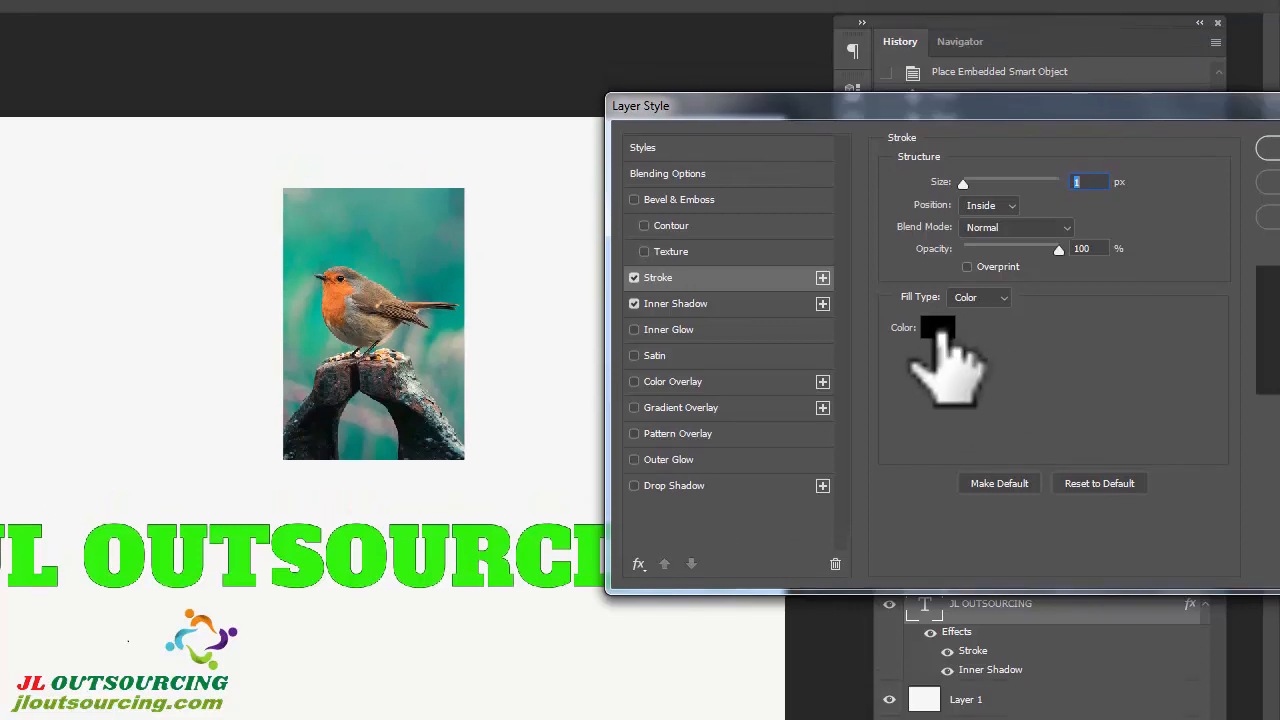
left_click(937, 306)
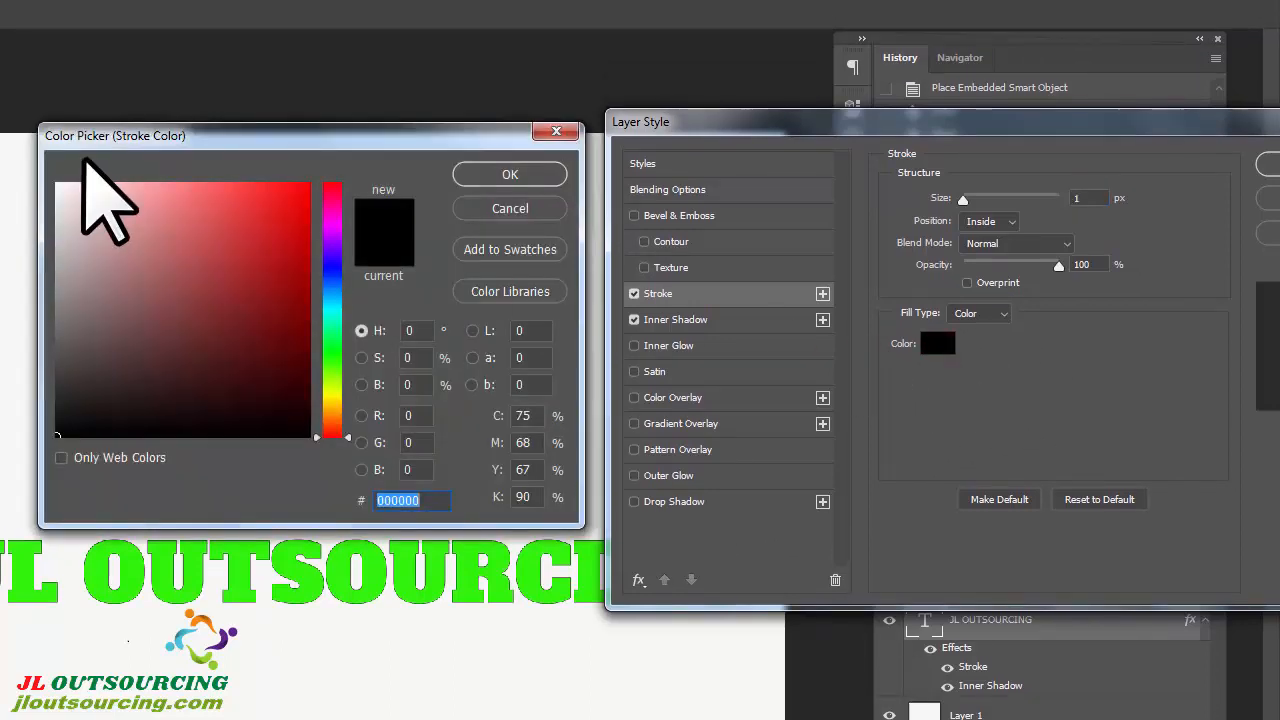
left_click(331, 190)
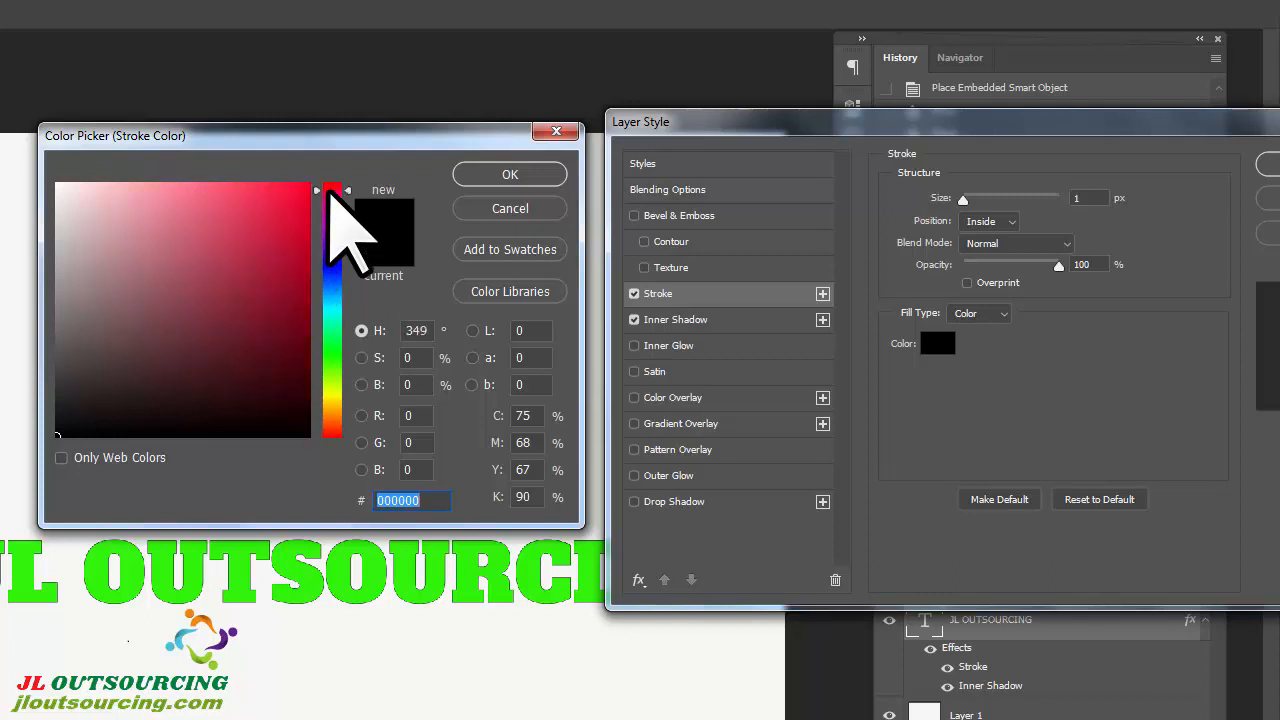
left_click(295, 192)
left_click(510, 174)
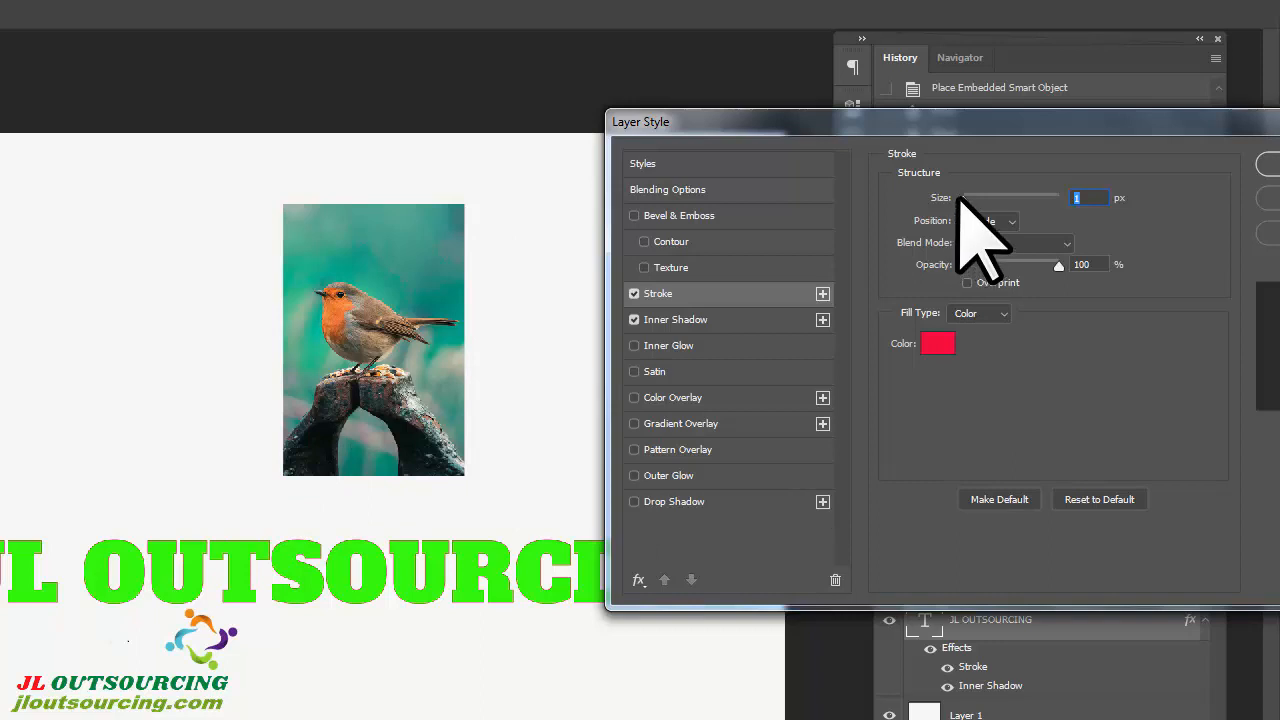
- Increase the text stroke's size to 18 px
mouse_move(963, 197)
left_mouse_down()
mouse_move(988, 199)
mouse_move(969, 199)
left_mouse_up()
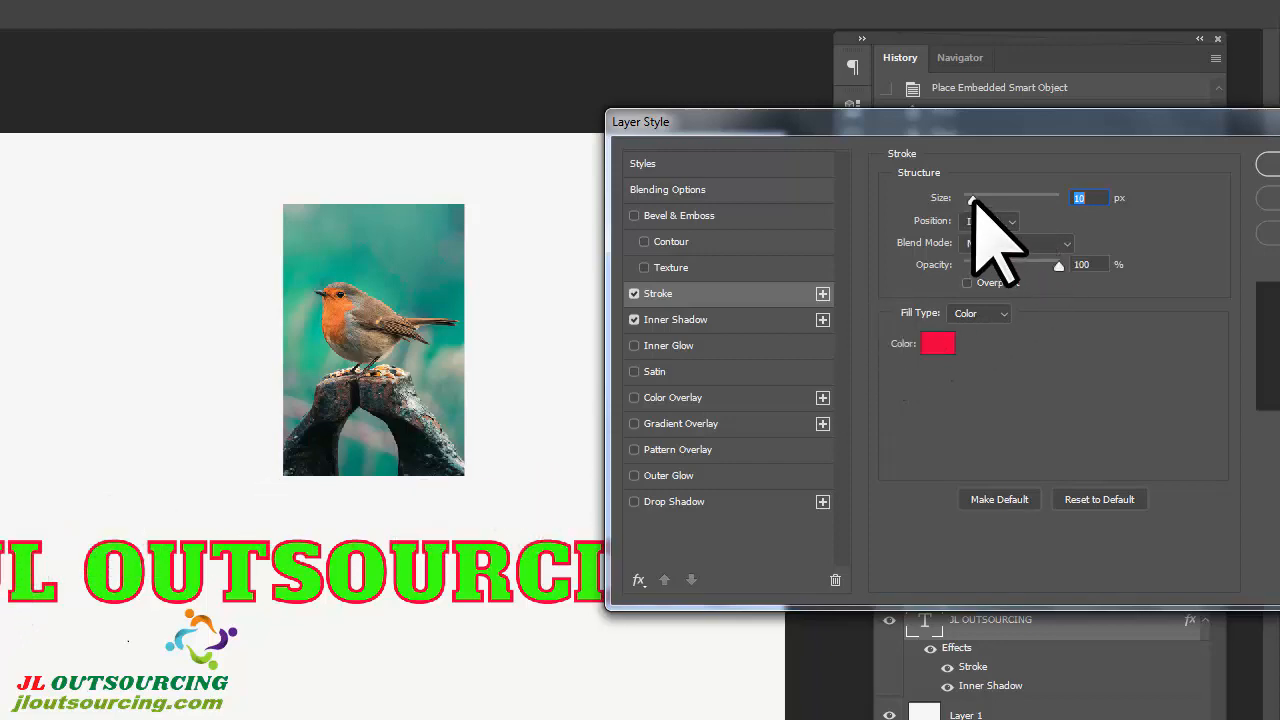
left_click_drag(978, 194, 995, 190)
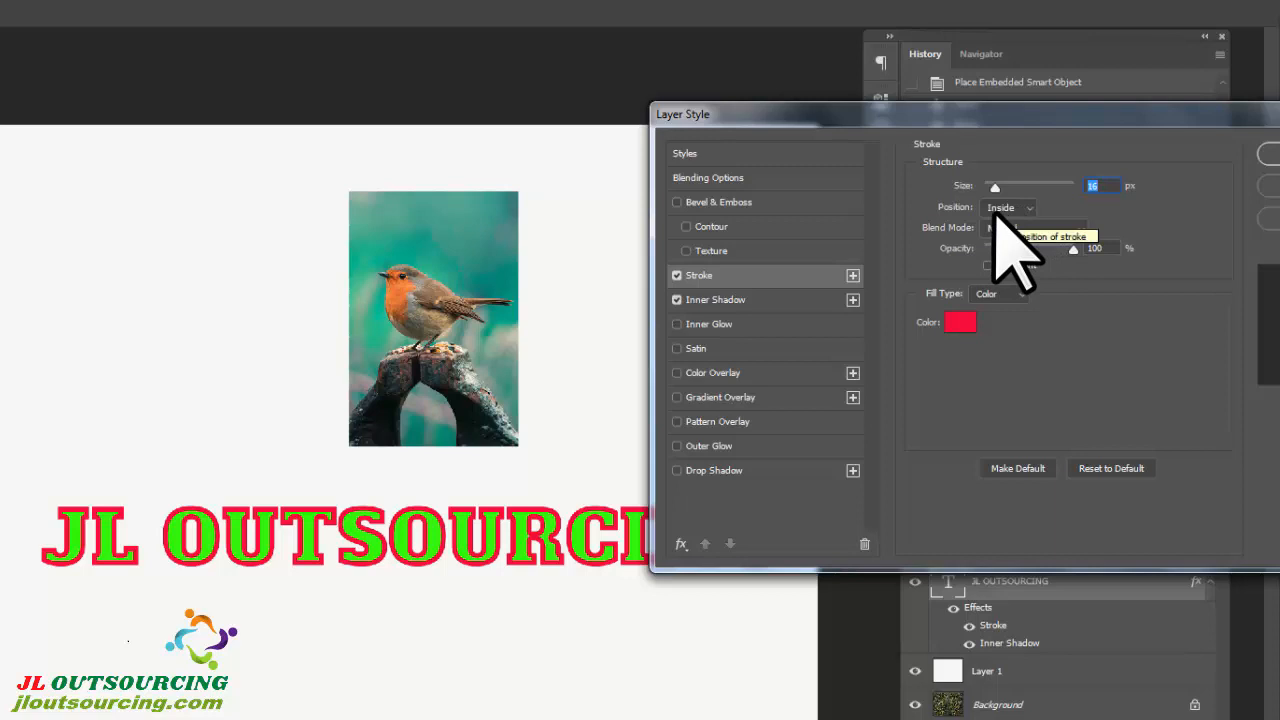
left_click_drag(995, 187, 995, 188)
- Position the stroke Outside the text at a size of 43 px, comparing it with the Center position
left_click(1028, 207)
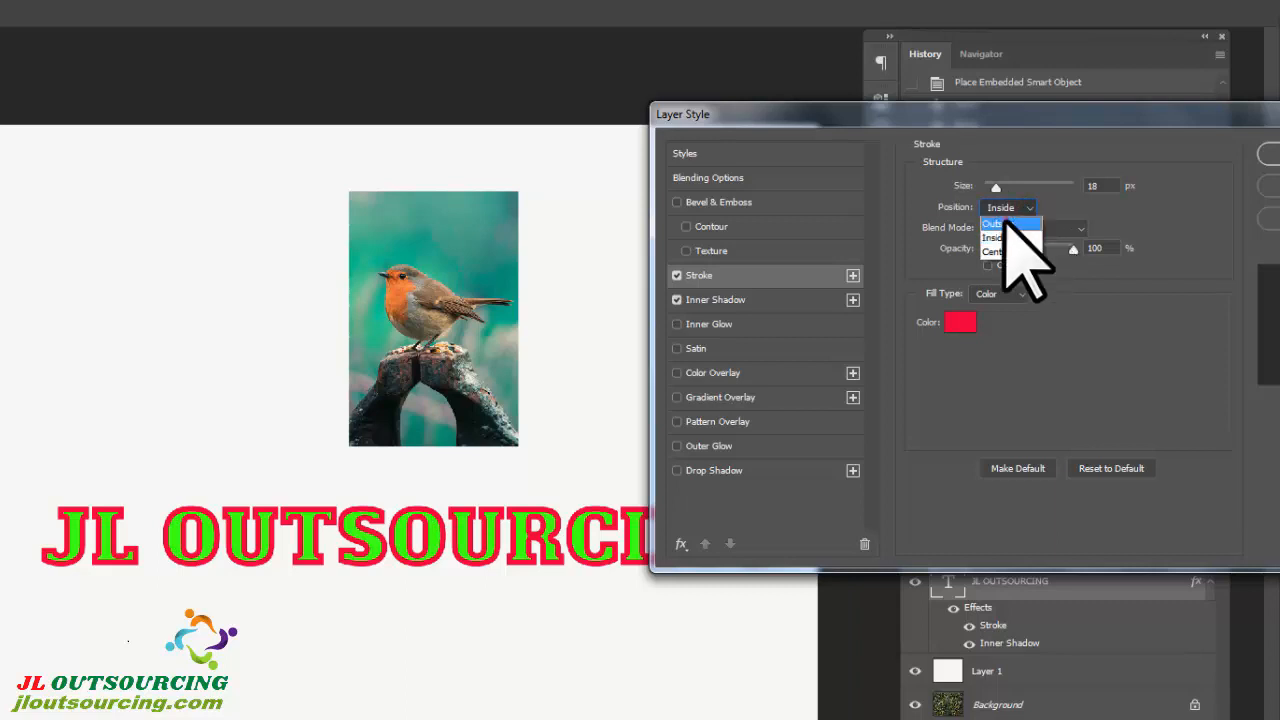
left_click(1007, 223)
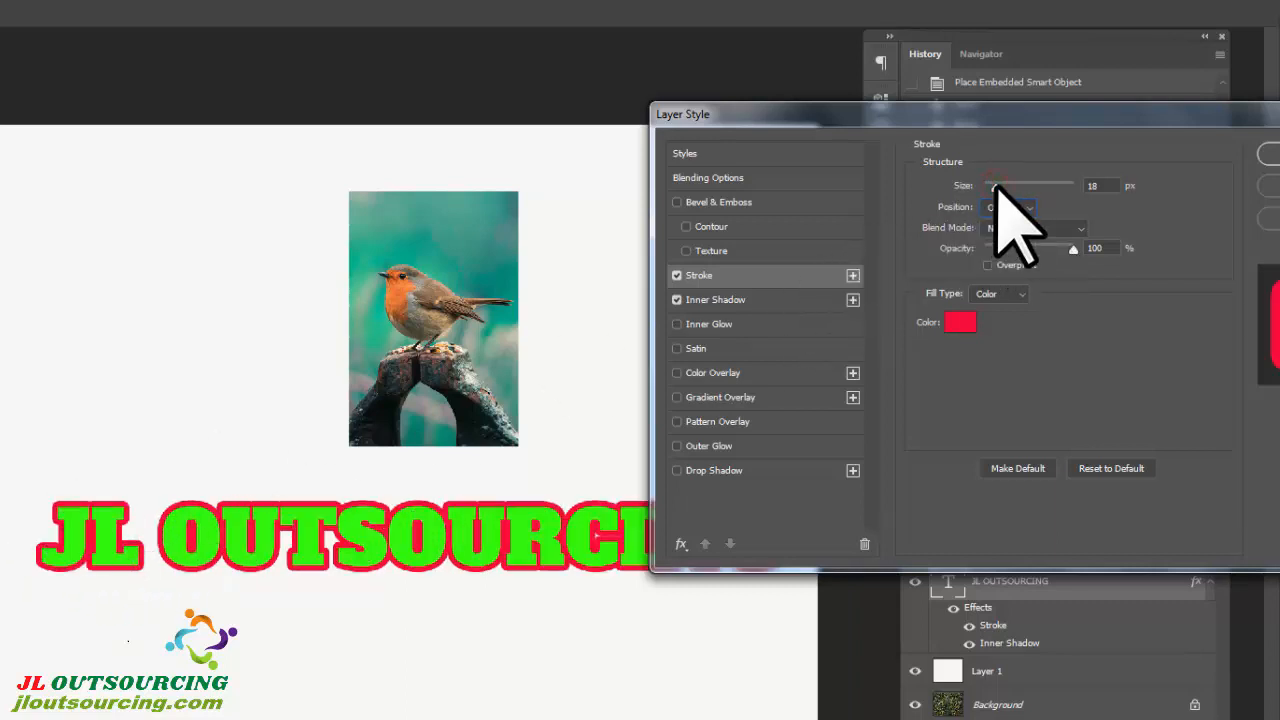
mouse_move(996, 185)
left_mouse_down()
mouse_move(1018, 186)
mouse_move(1004, 186)
left_mouse_up()
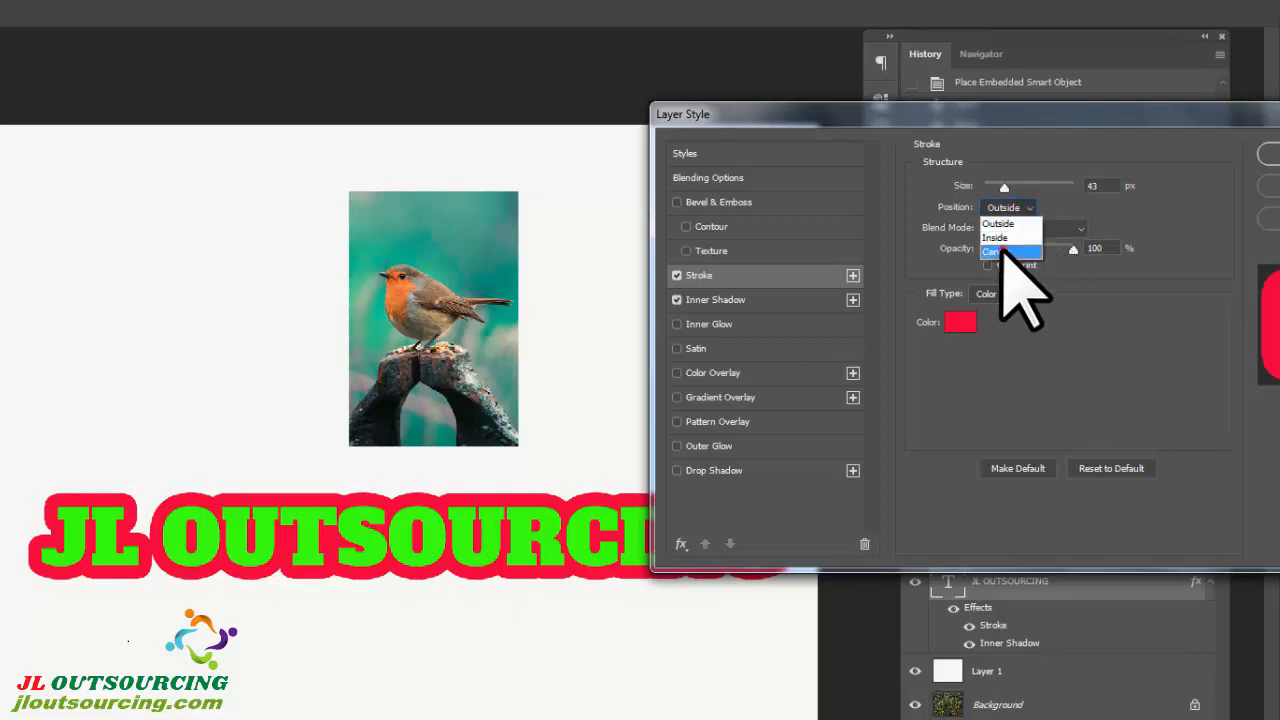
left_click(1012, 248)
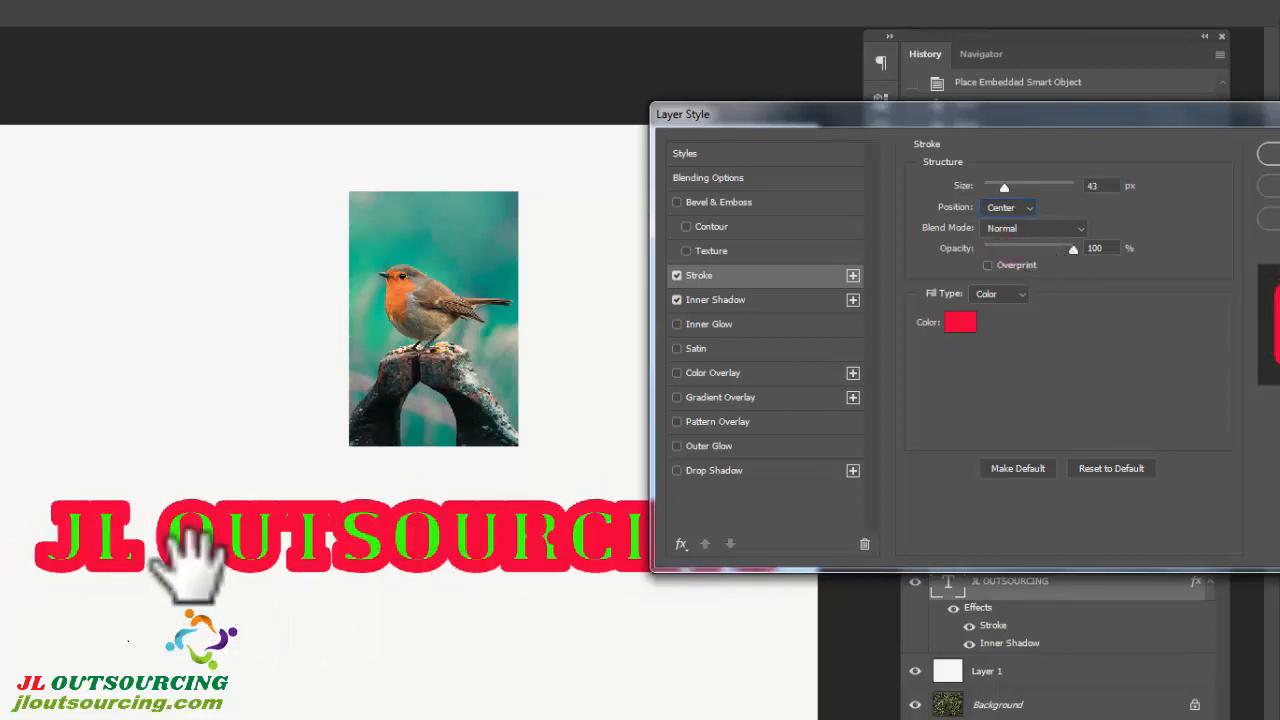
left_click(1008, 207)
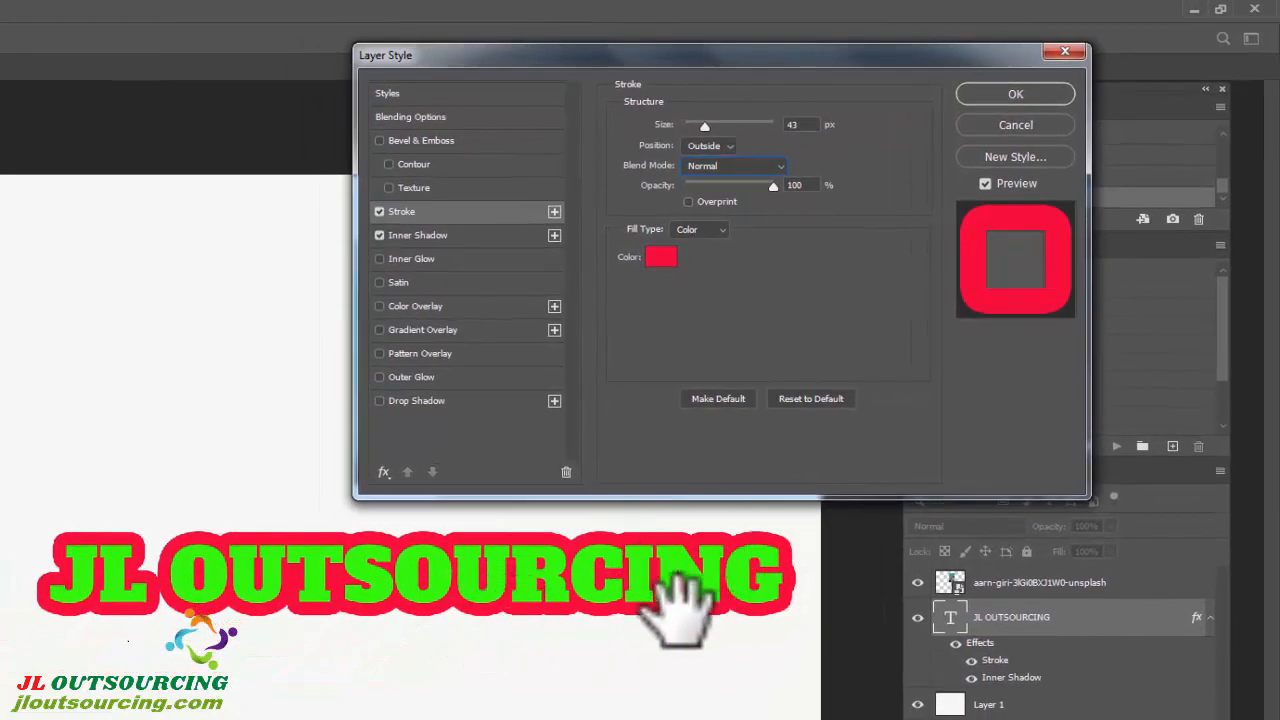
- Try the Saturation, Luminosity and Hue blend modes on the text stroke, and return it to Normal
left_click(778, 166)
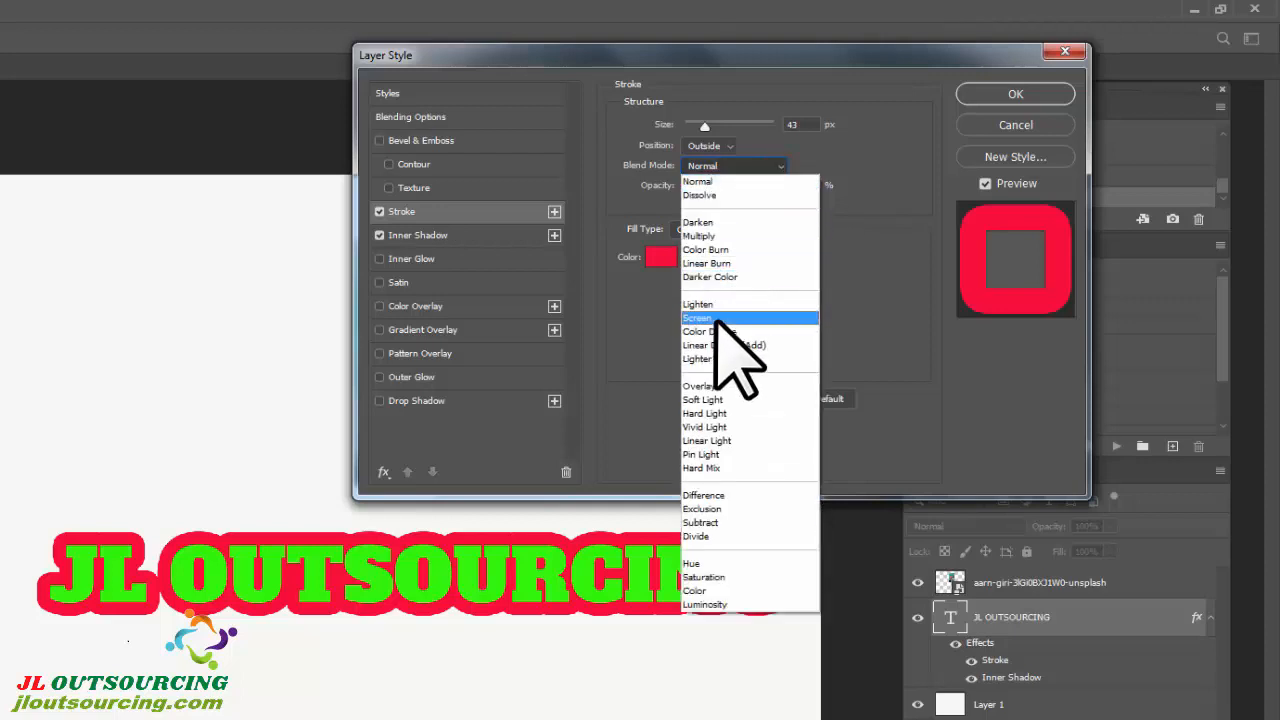
left_click(740, 578)
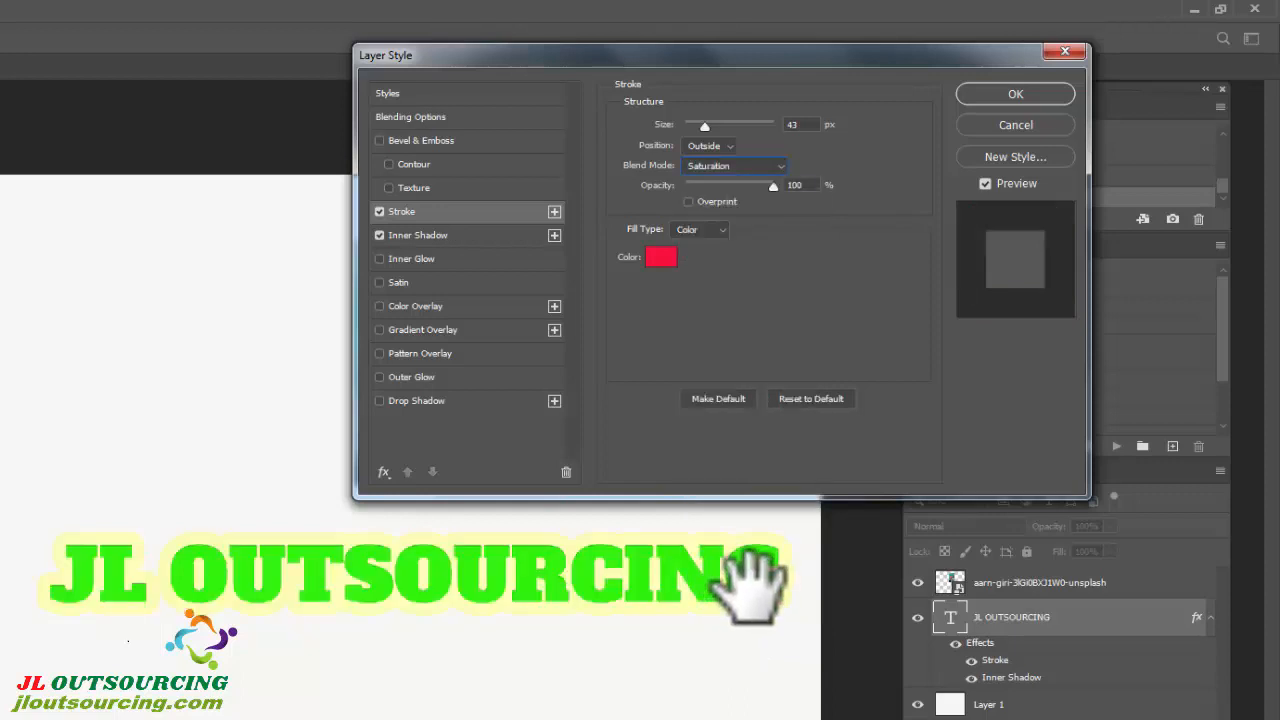
left_click(778, 168)
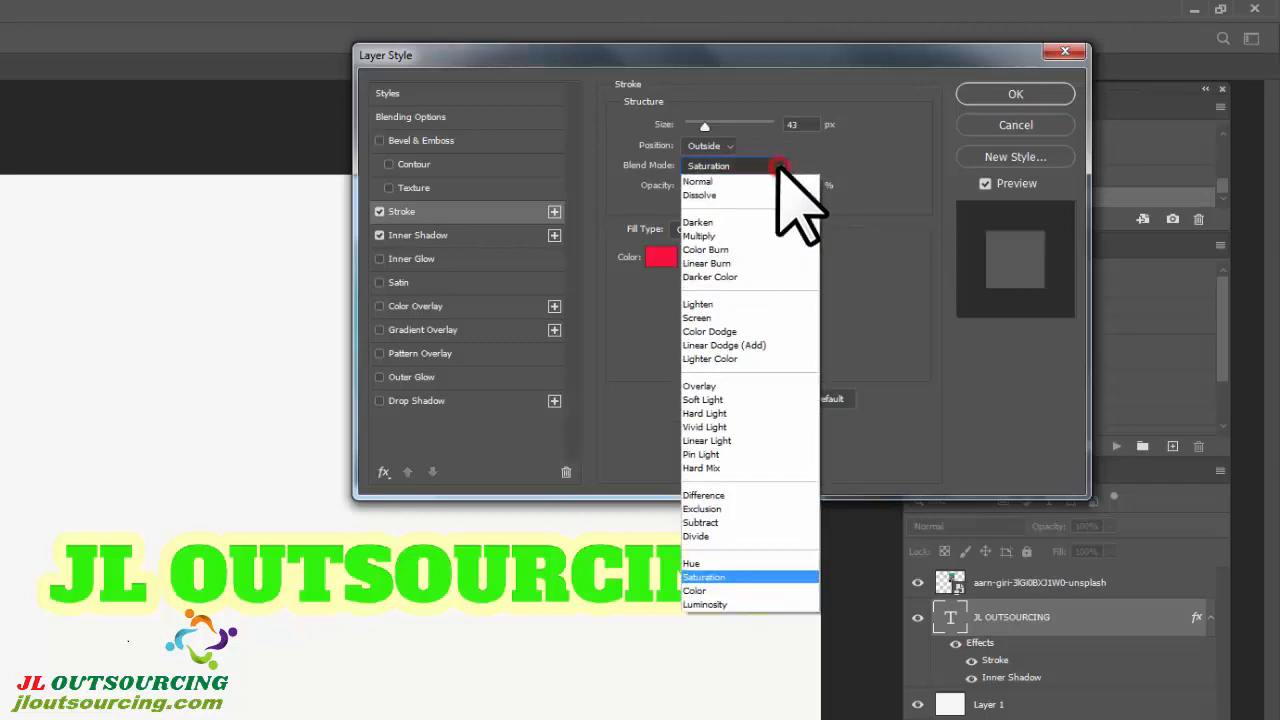
left_click(707, 604)
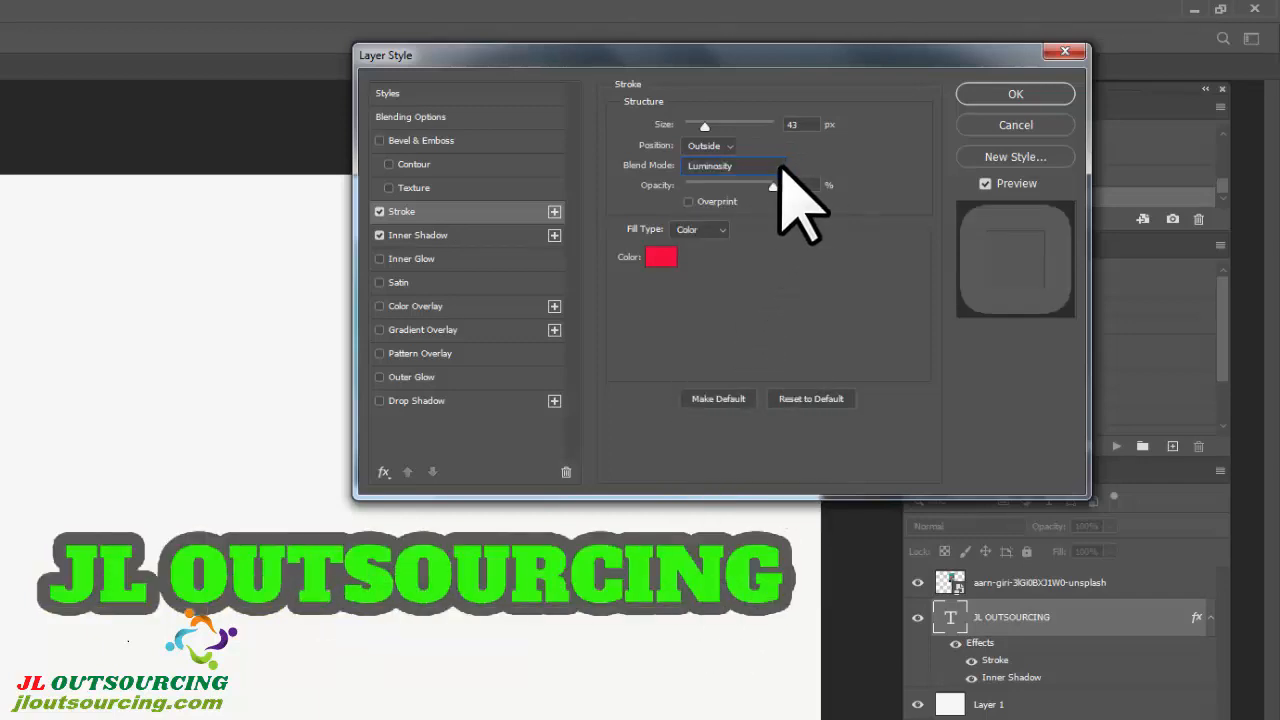
left_click(780, 168)
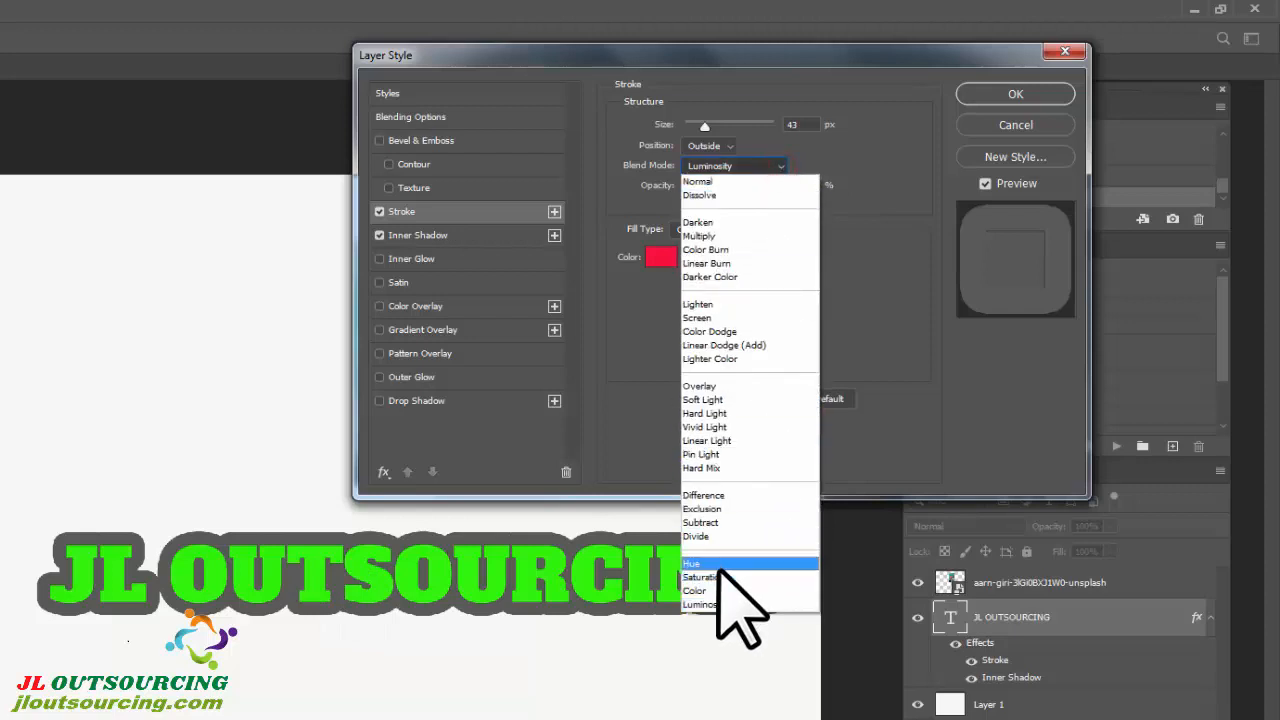
left_click(718, 566)
left_click(782, 168)
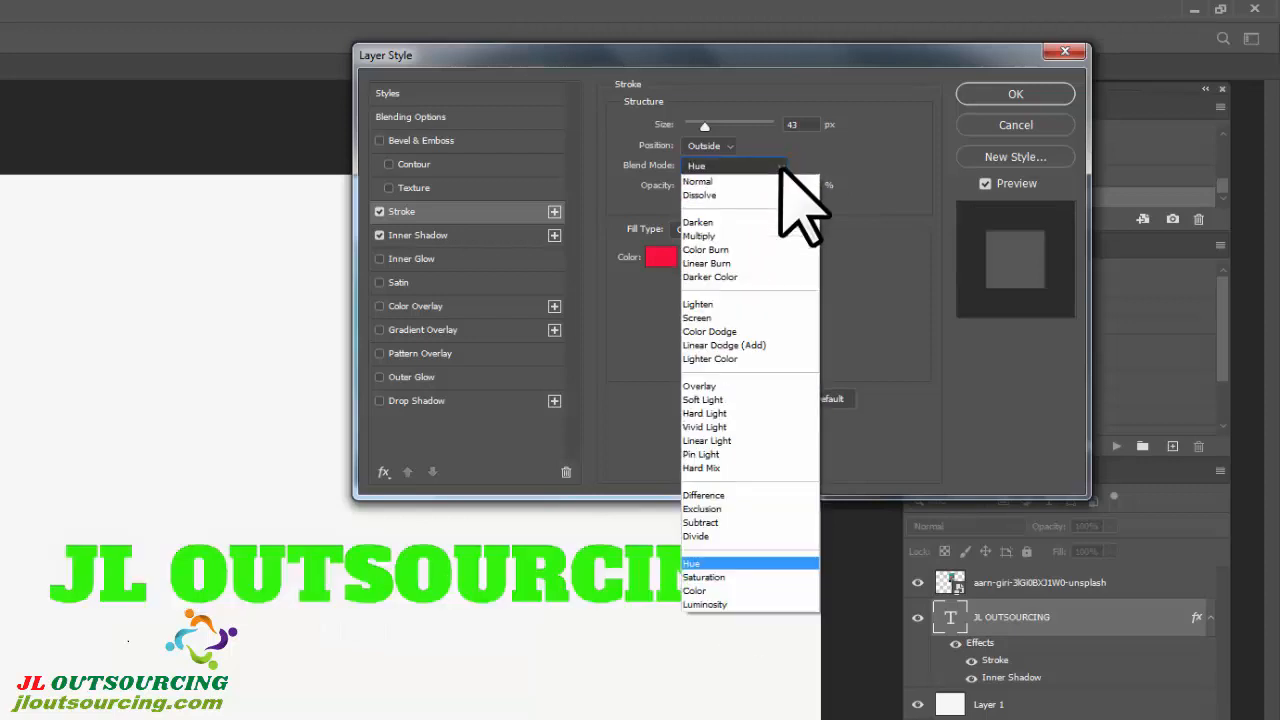
left_click(735, 185)
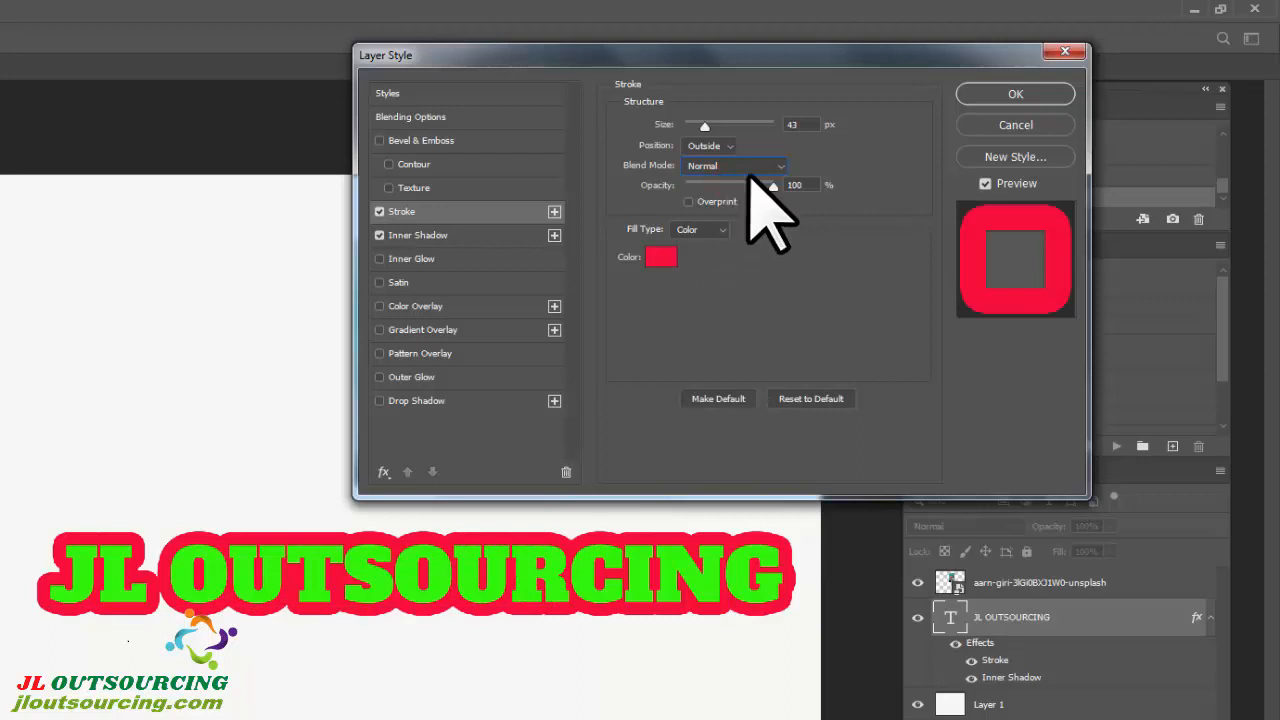
- Reduce the text stroke's opacity to 84%
left_click(774, 190)
mouse_move(762, 188)
left_mouse_down()
mouse_move(705, 187)
mouse_move(735, 187)
left_mouse_up()
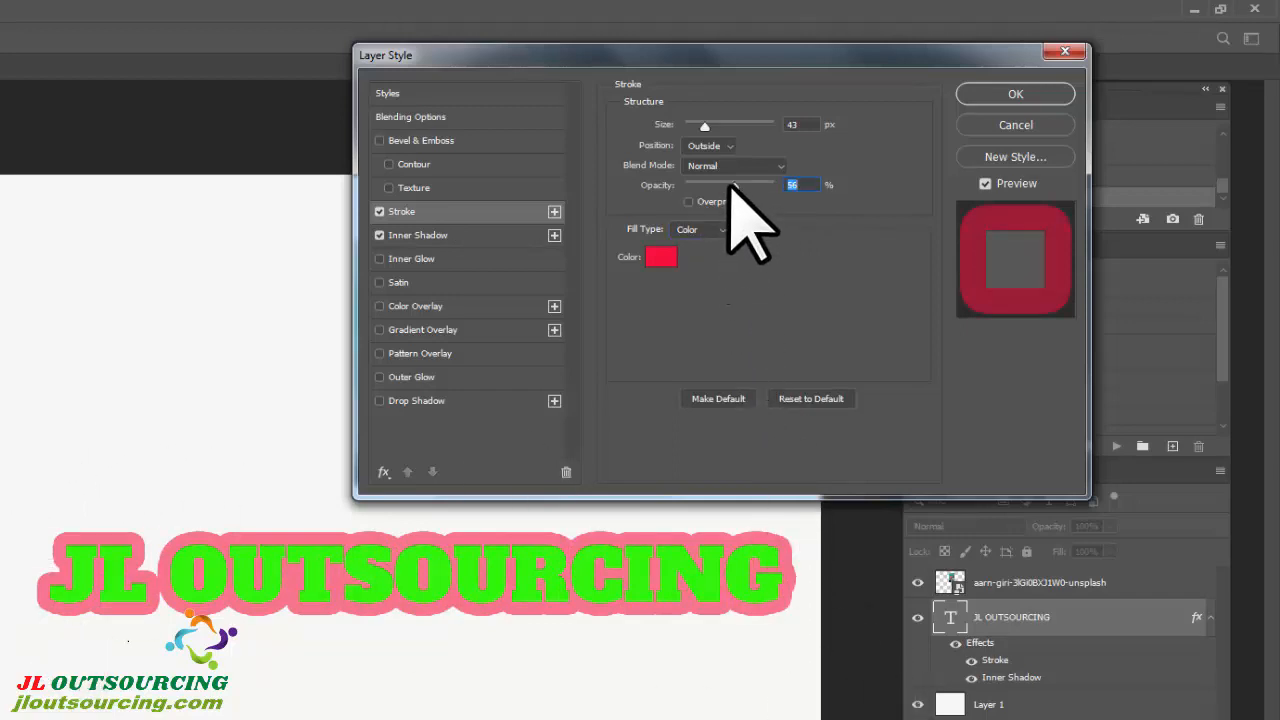
left_click_drag(735, 186, 761, 188)
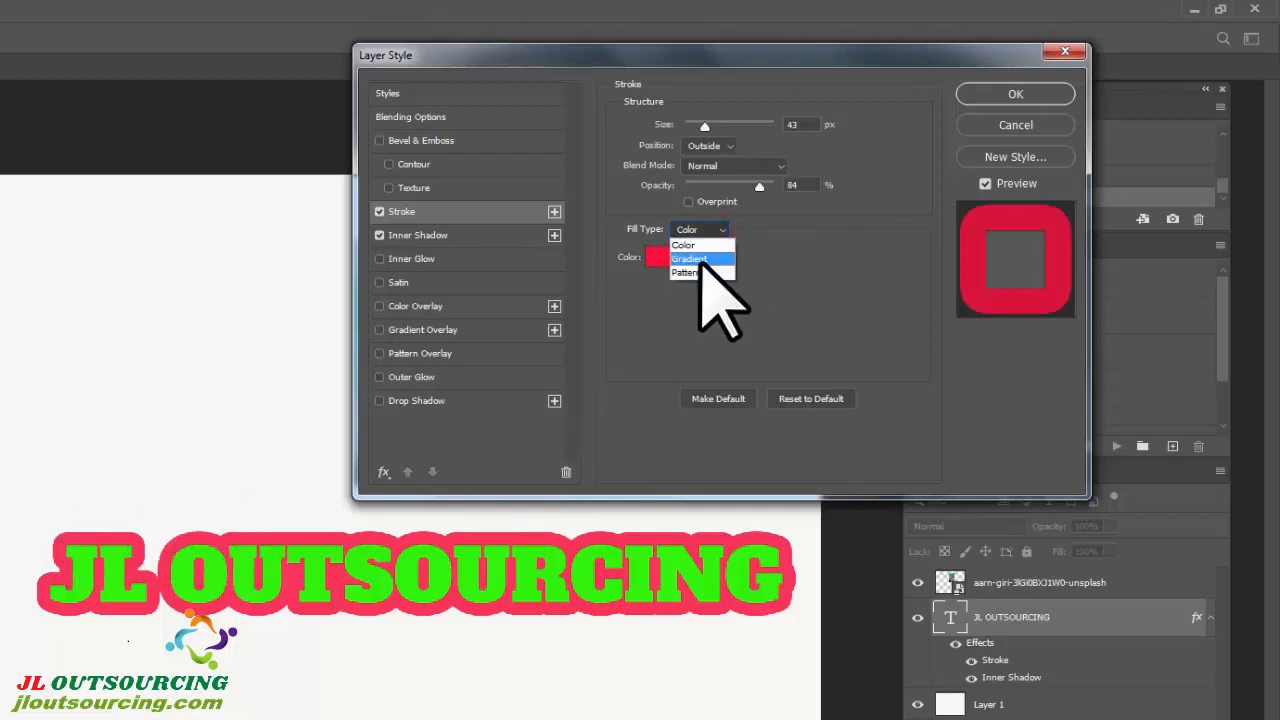
- Change the text stroke's fill type to Gradient and apply a light blue preset from the Blues group
left_click(700, 260)
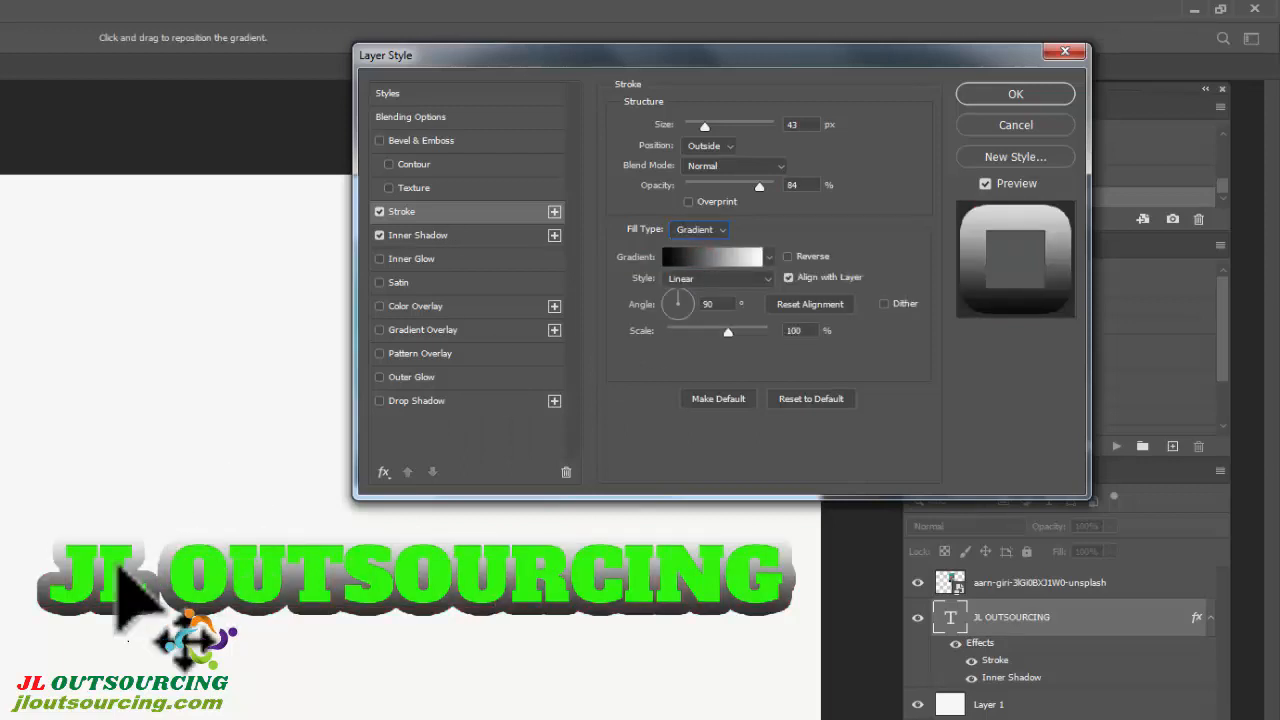
left_click(768, 257)
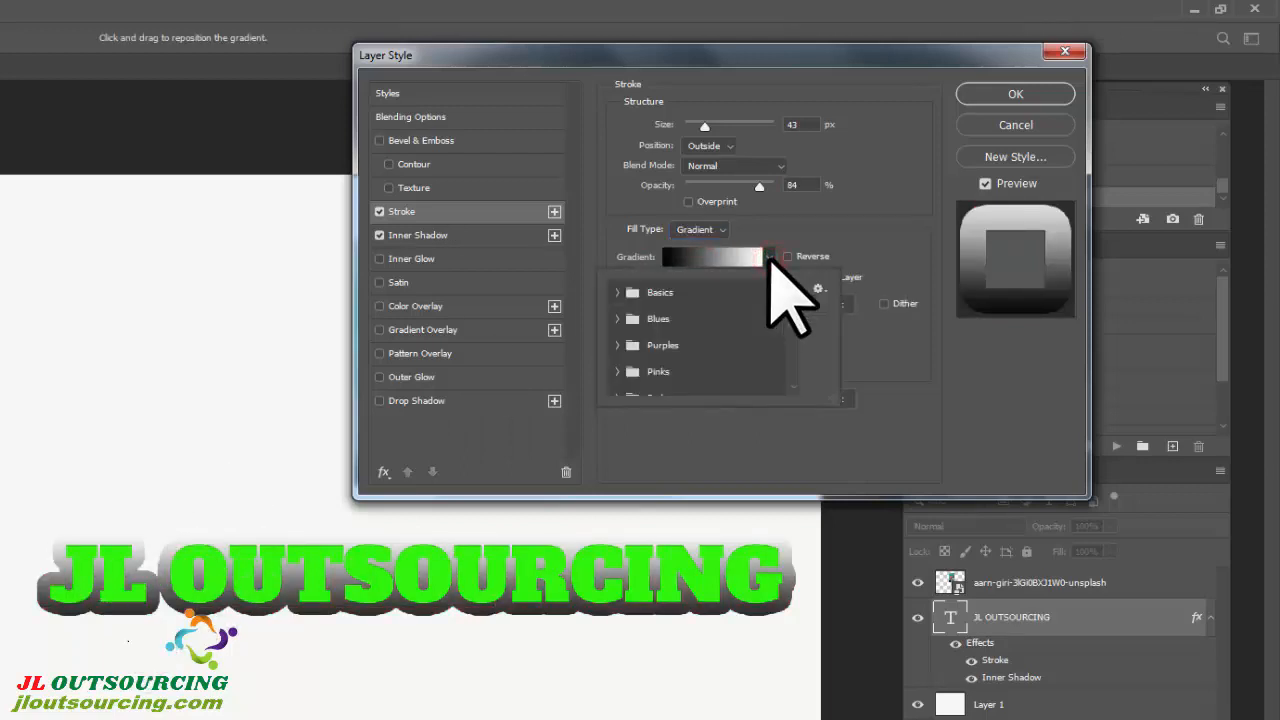
left_click(628, 292)
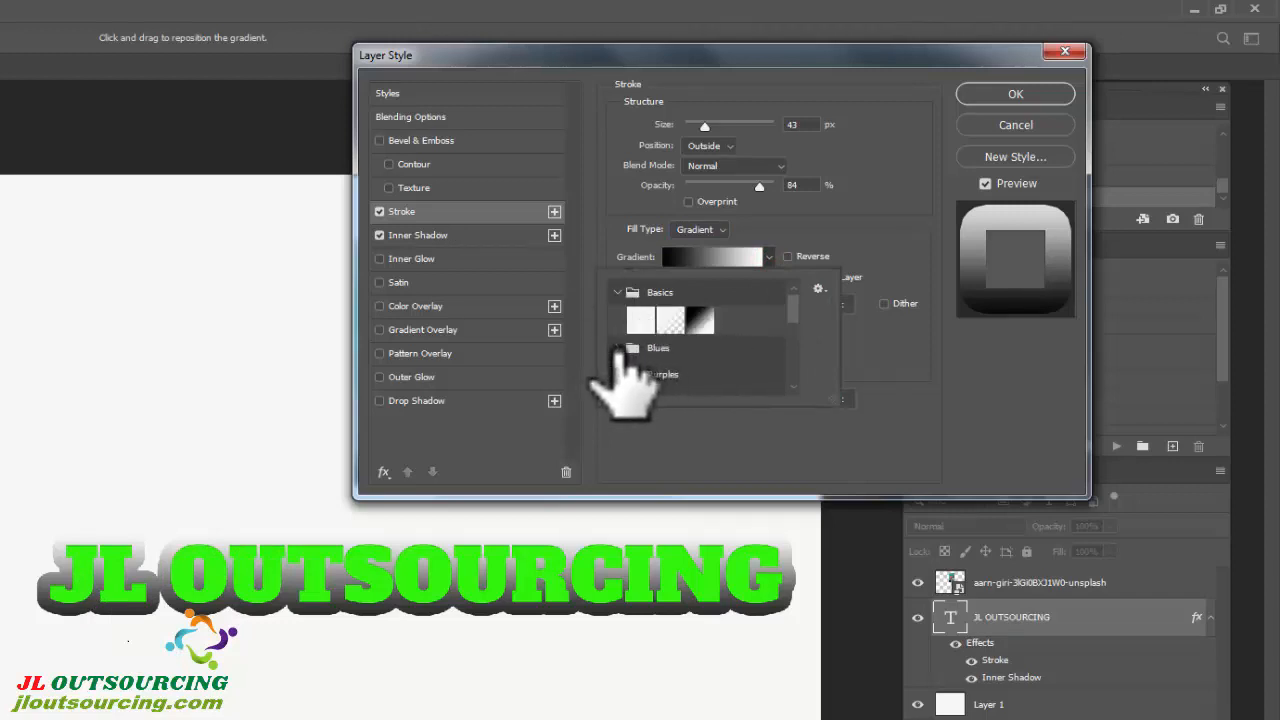
left_click(620, 348)
left_click(672, 375)
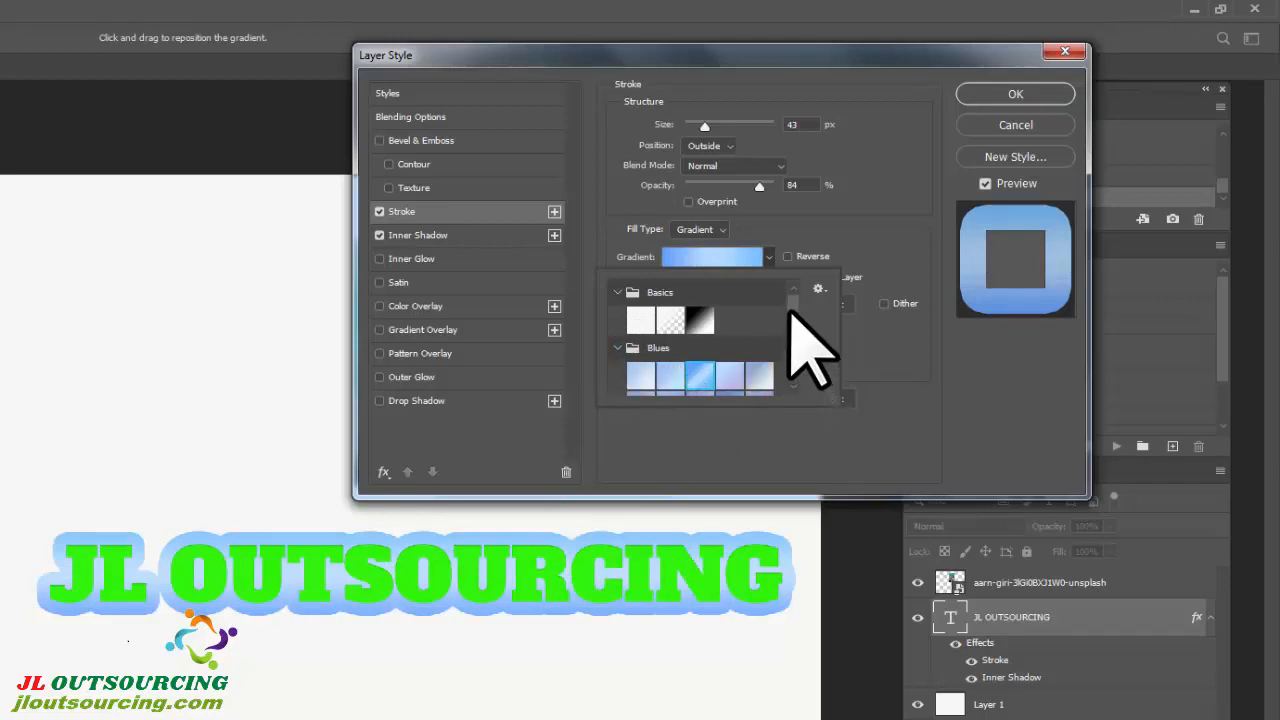
- Browse the Blues gradients and the other preset groups available for the stroke, such as Reds, Oranges and Greens
right_click(790, 306)
left_click(799, 324)
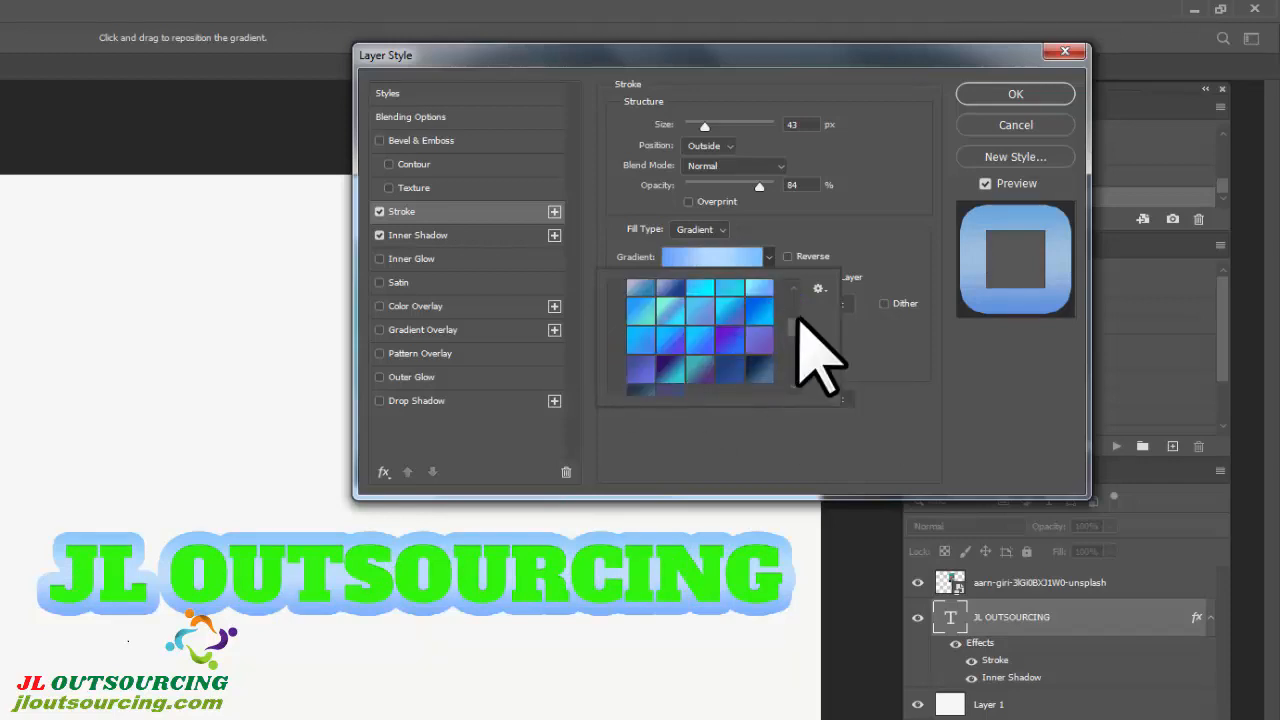
left_click(790, 297)
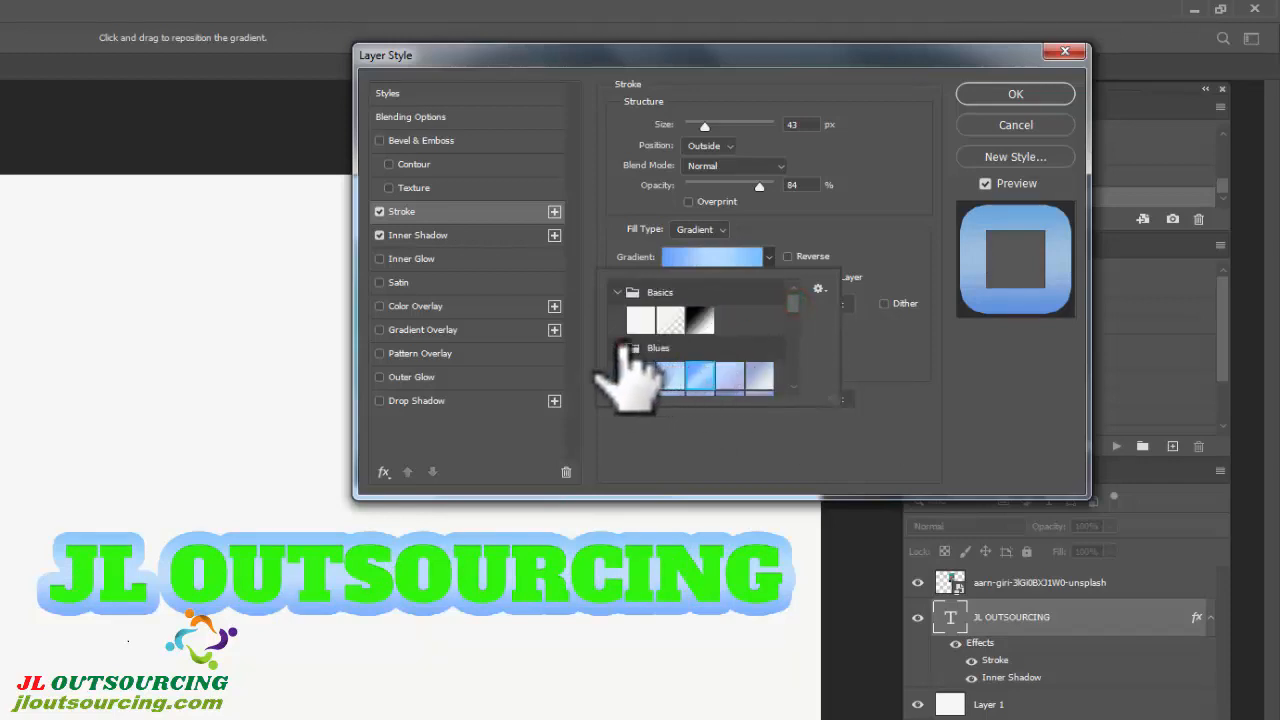
left_click(620, 345)
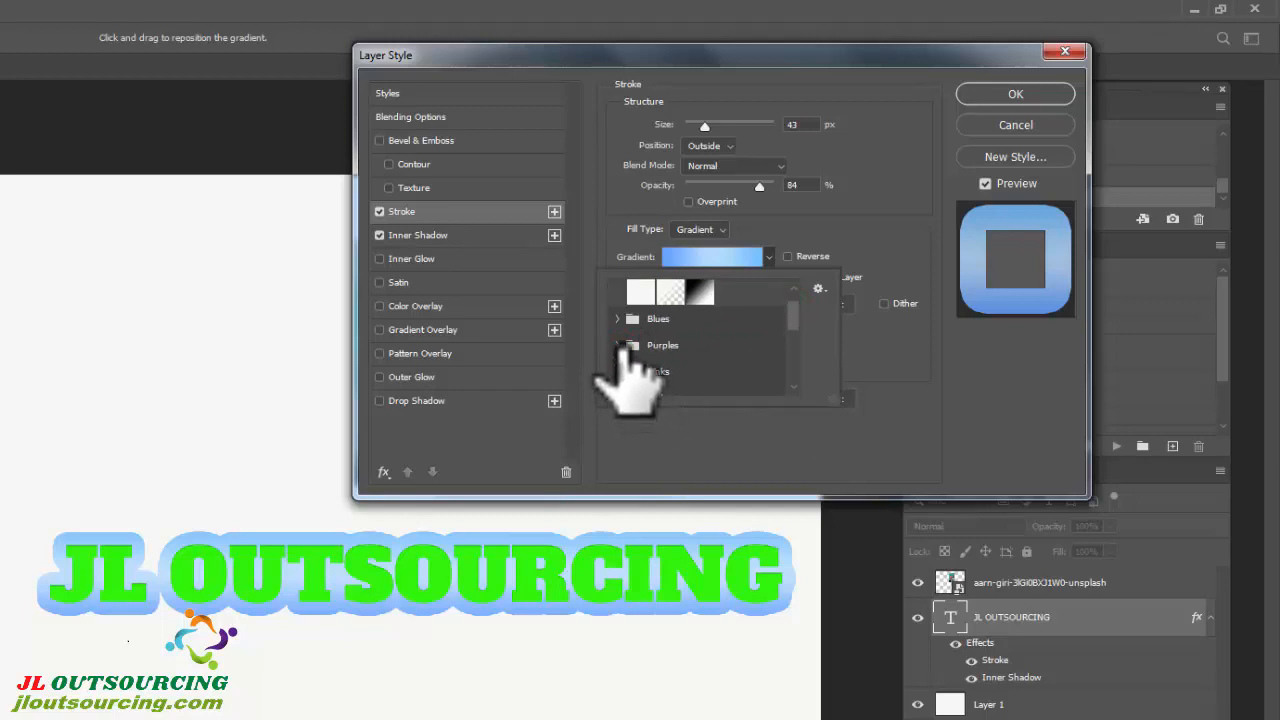
left_click(620, 345)
left_click(792, 366)
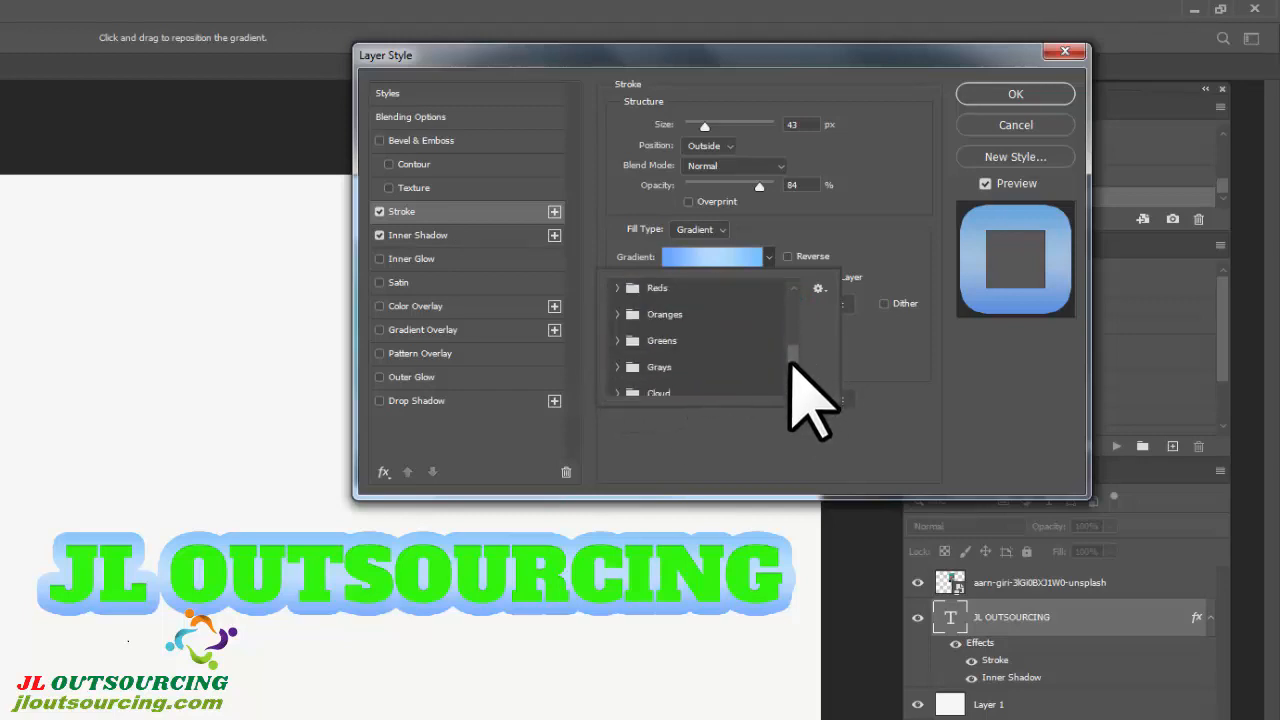
left_click(918, 358)
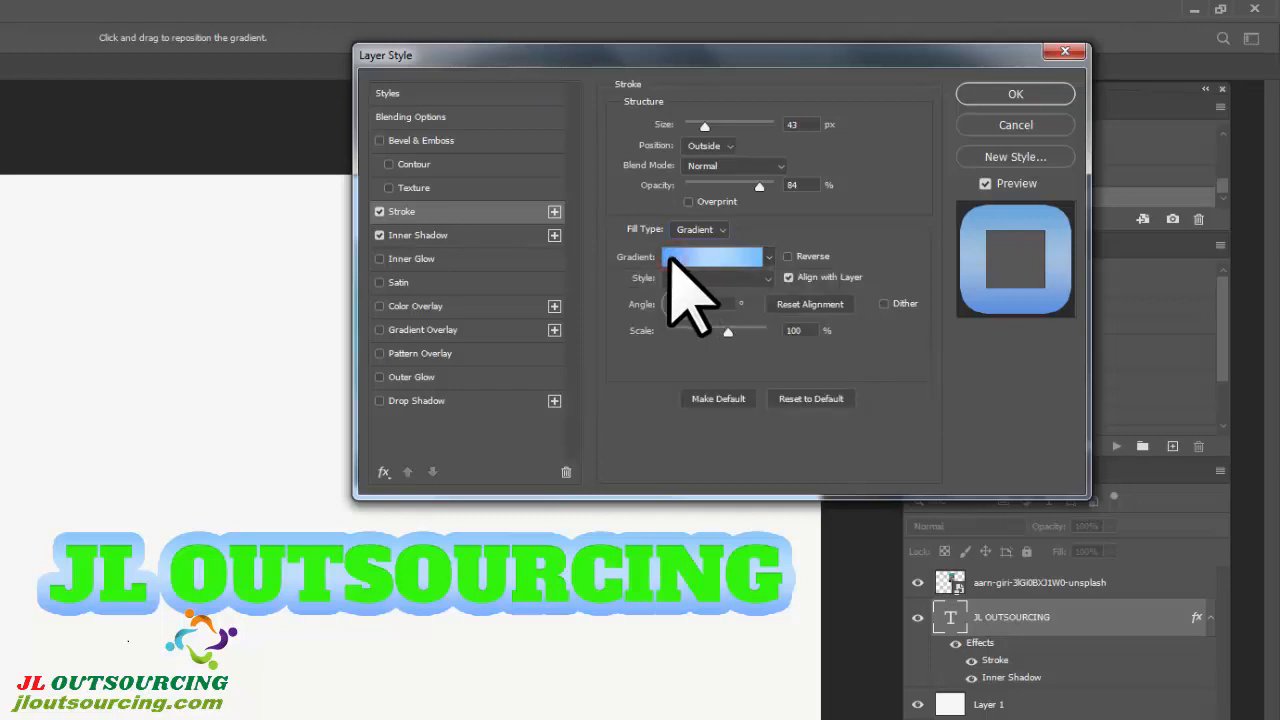
- Examine the stroke's blue gradient in the Gradient Editor and close the editor without changes
left_click(672, 258)
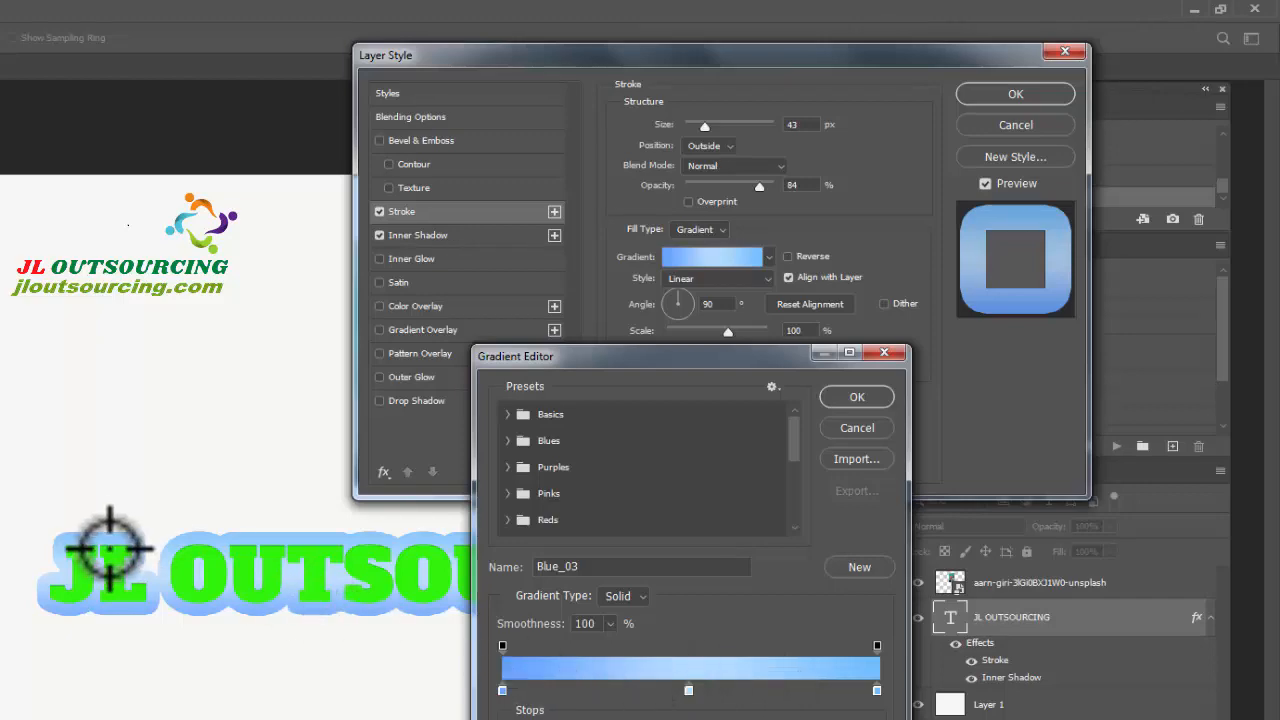
left_click(884, 352)
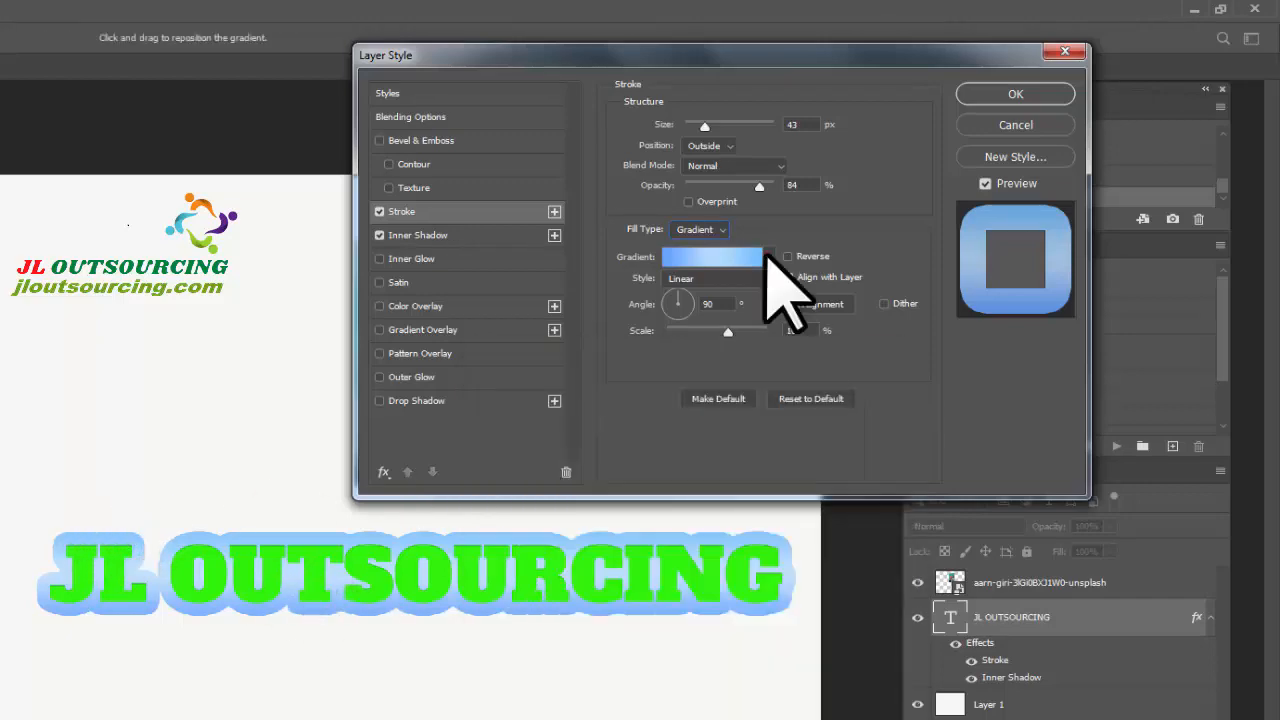
left_click(768, 257)
left_click(762, 257)
- Try a Pattern fill on the text stroke, browse the Trees and Grass patterns, and return the fill type to Color
left_click(700, 229)
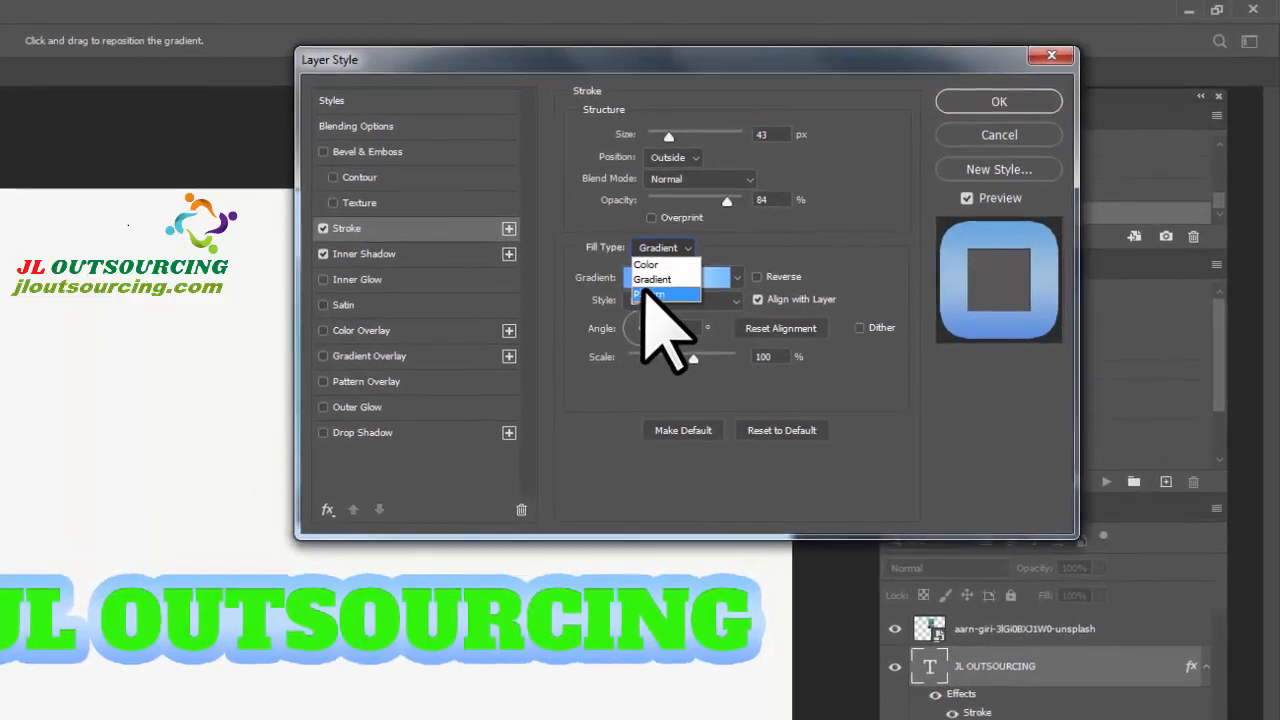
left_click(648, 296)
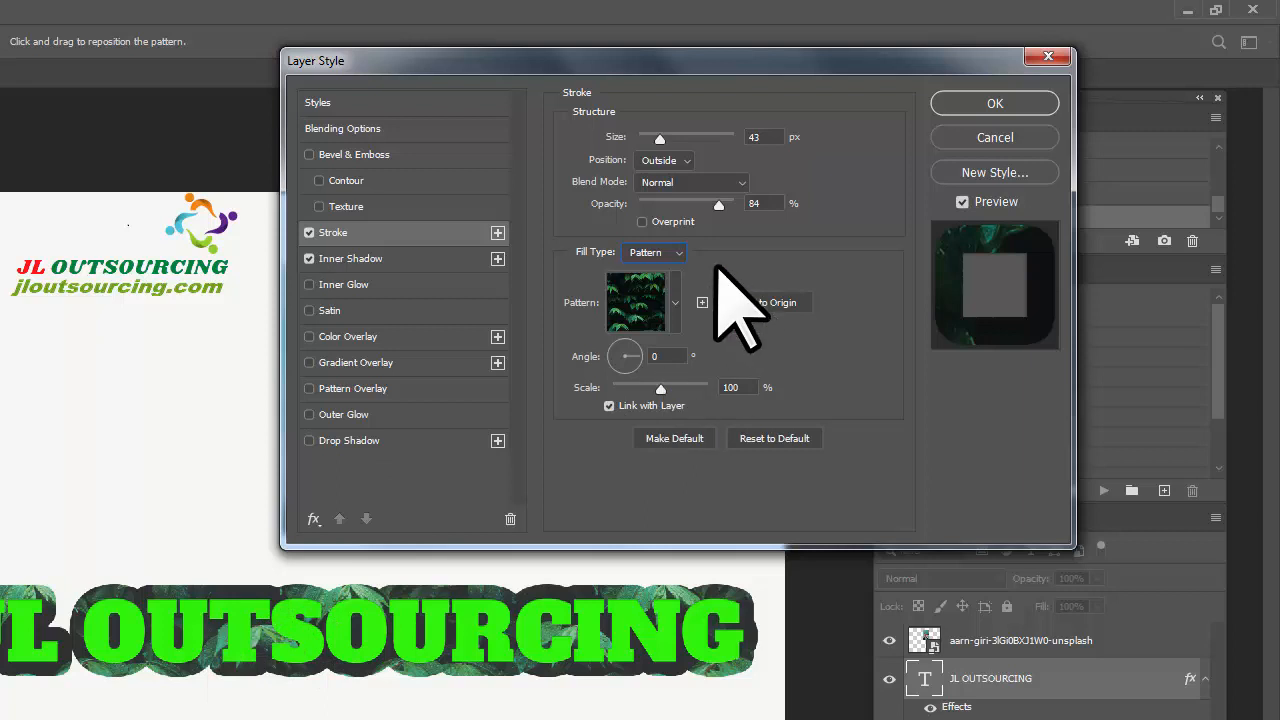
left_click(676, 300)
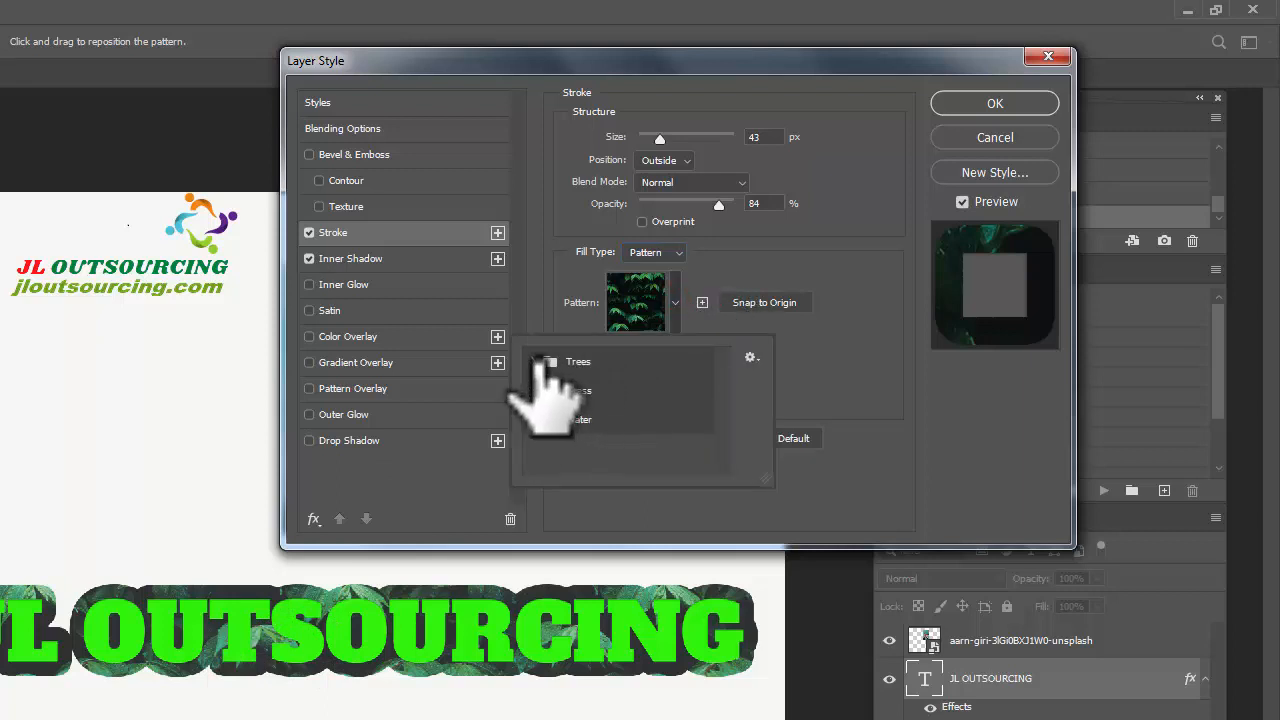
left_click(534, 361)
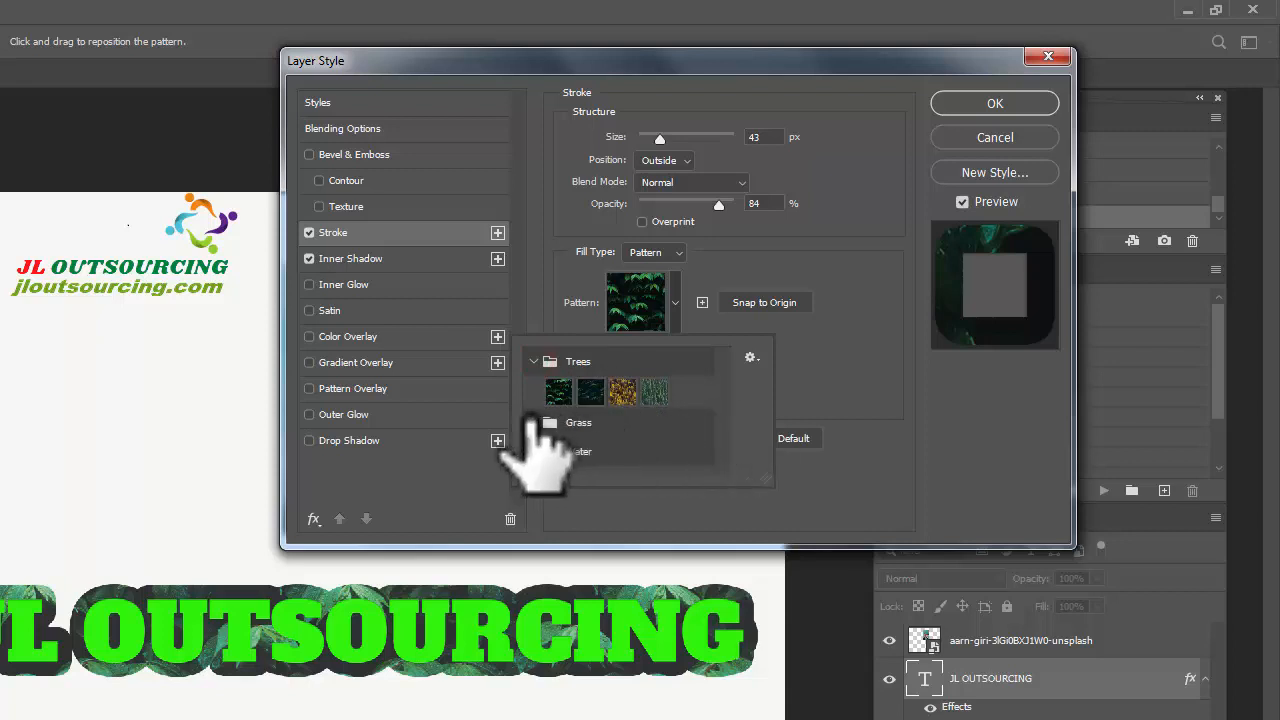
left_click(534, 422)
left_click(780, 368)
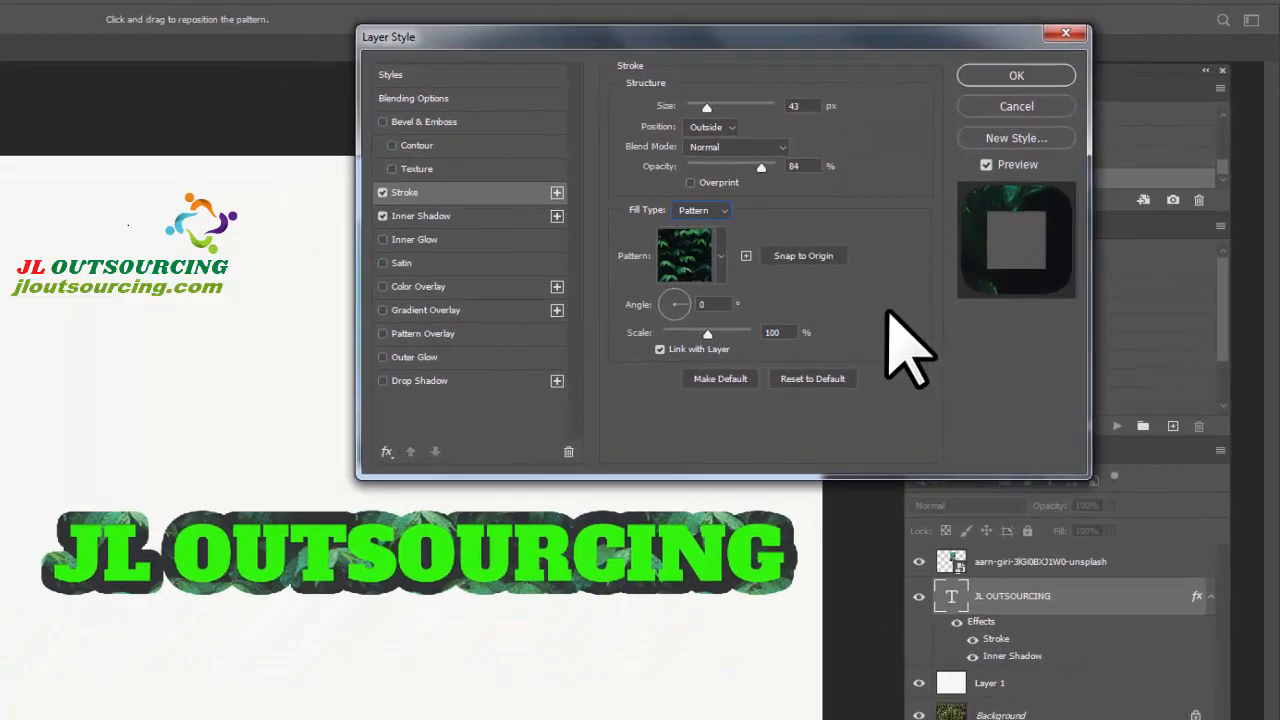
left_click(703, 210)
left_click(706, 230)
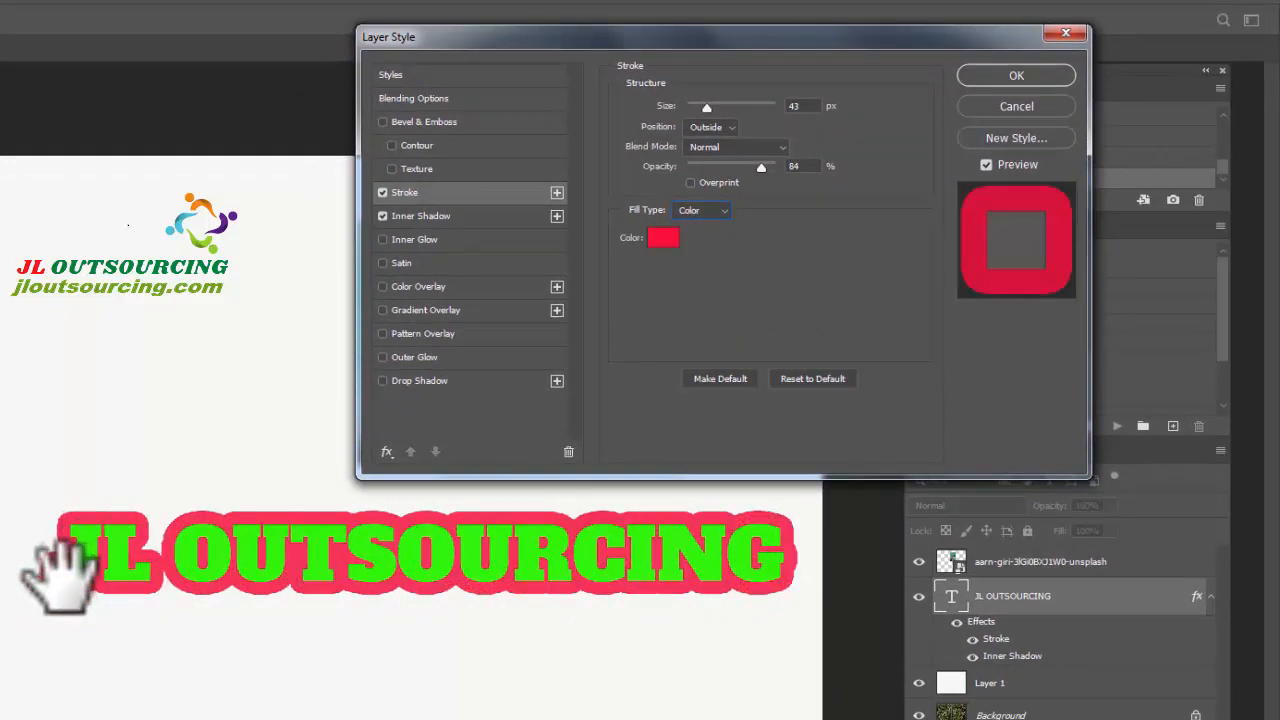
- Add a Color Overlay to the text, open its color for editing, and dismiss the Windows color scheme prompt
left_click(382, 287)
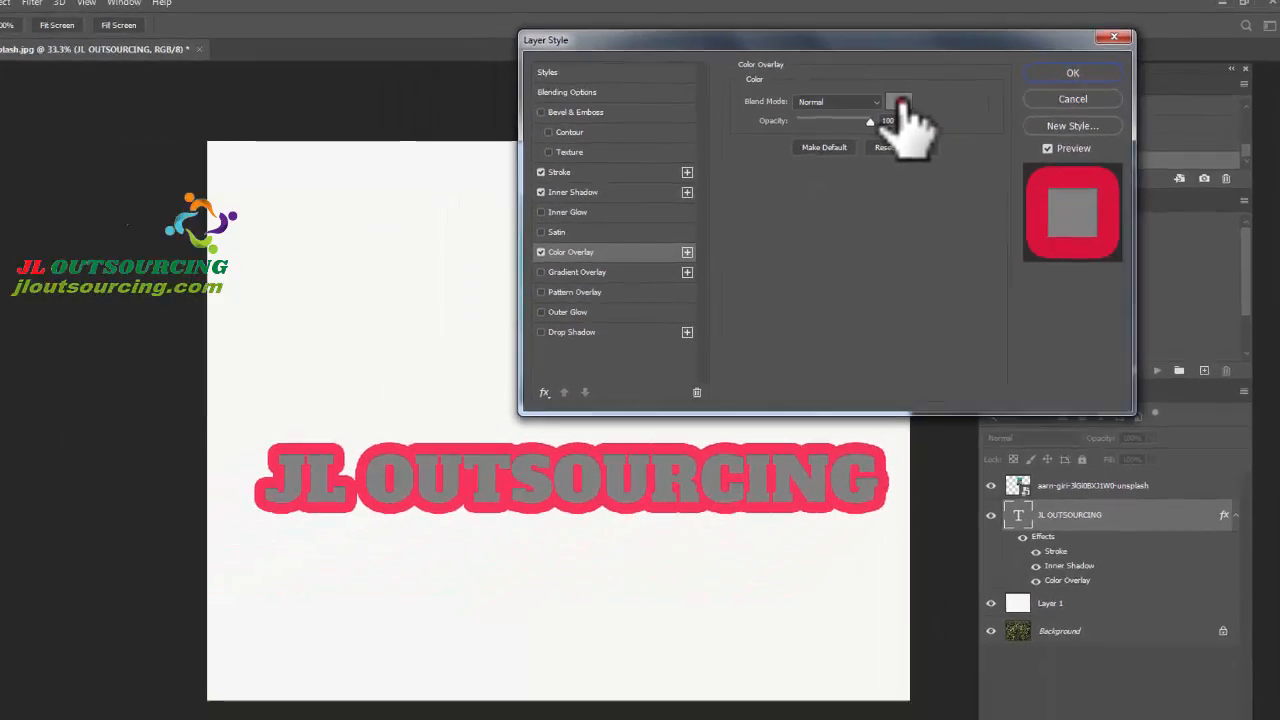
left_click(808, 112)
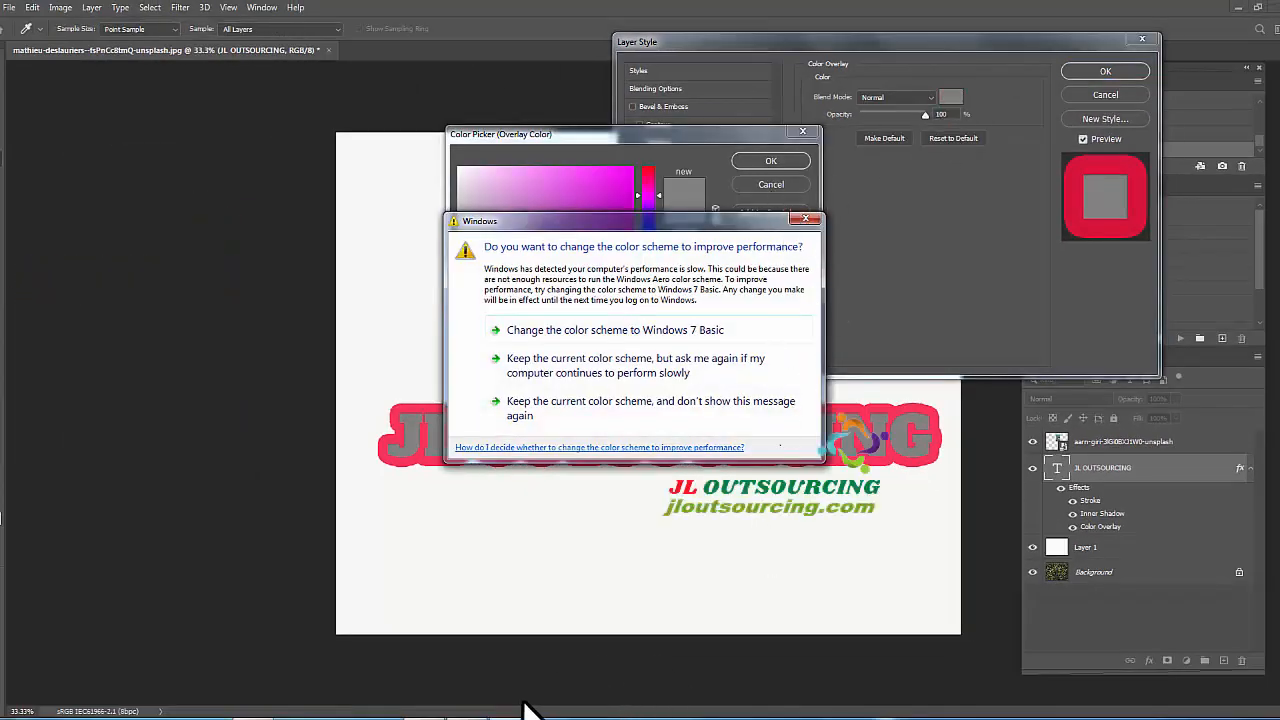
left_click(751, 375)
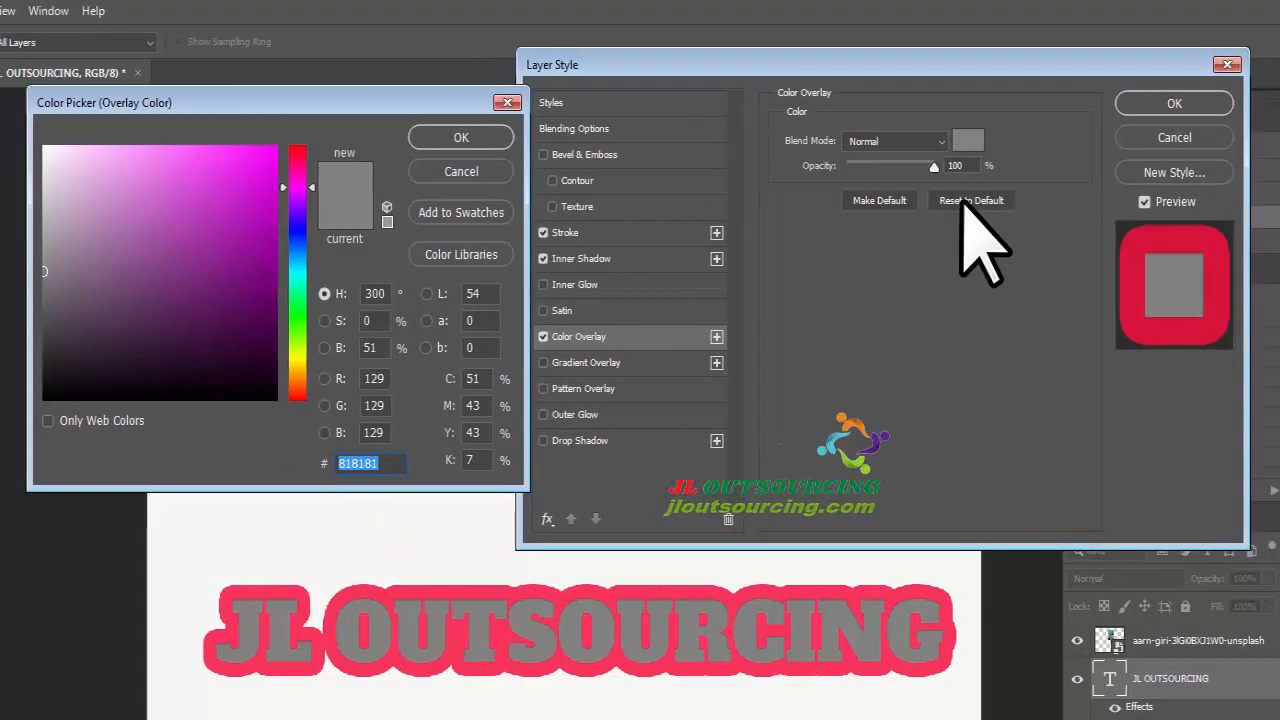
left_click(309, 236)
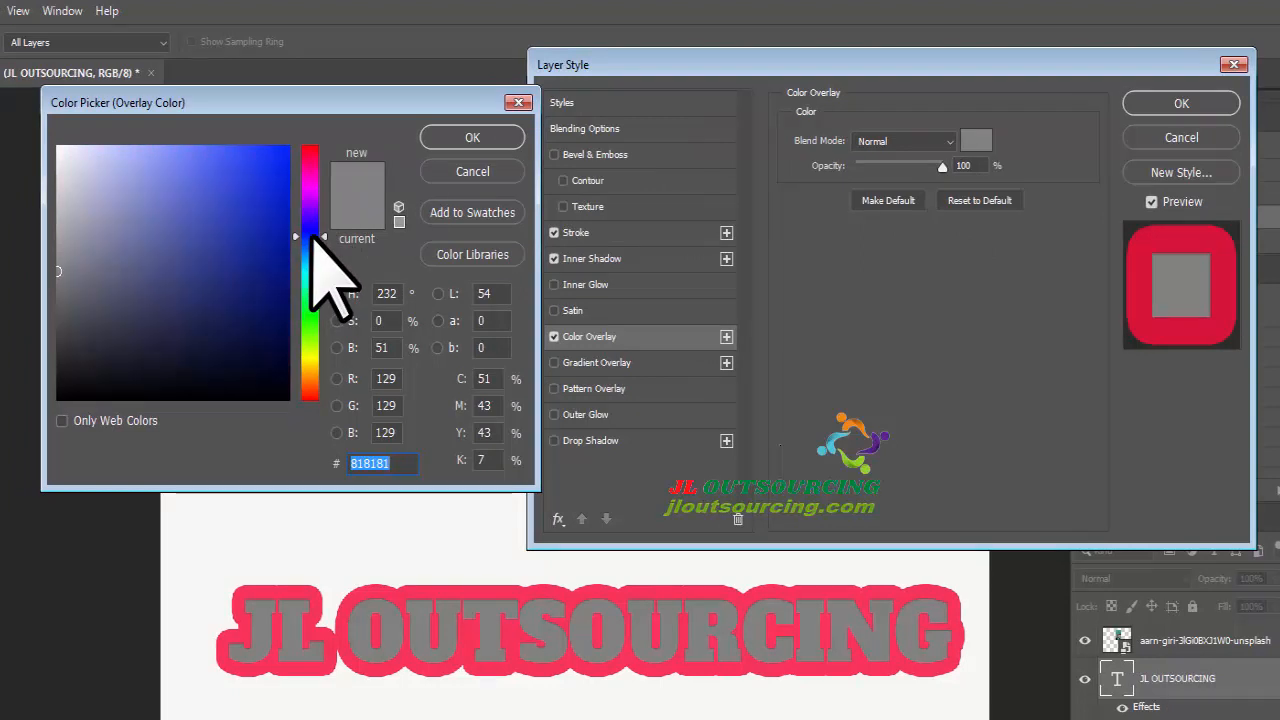
left_click(276, 165)
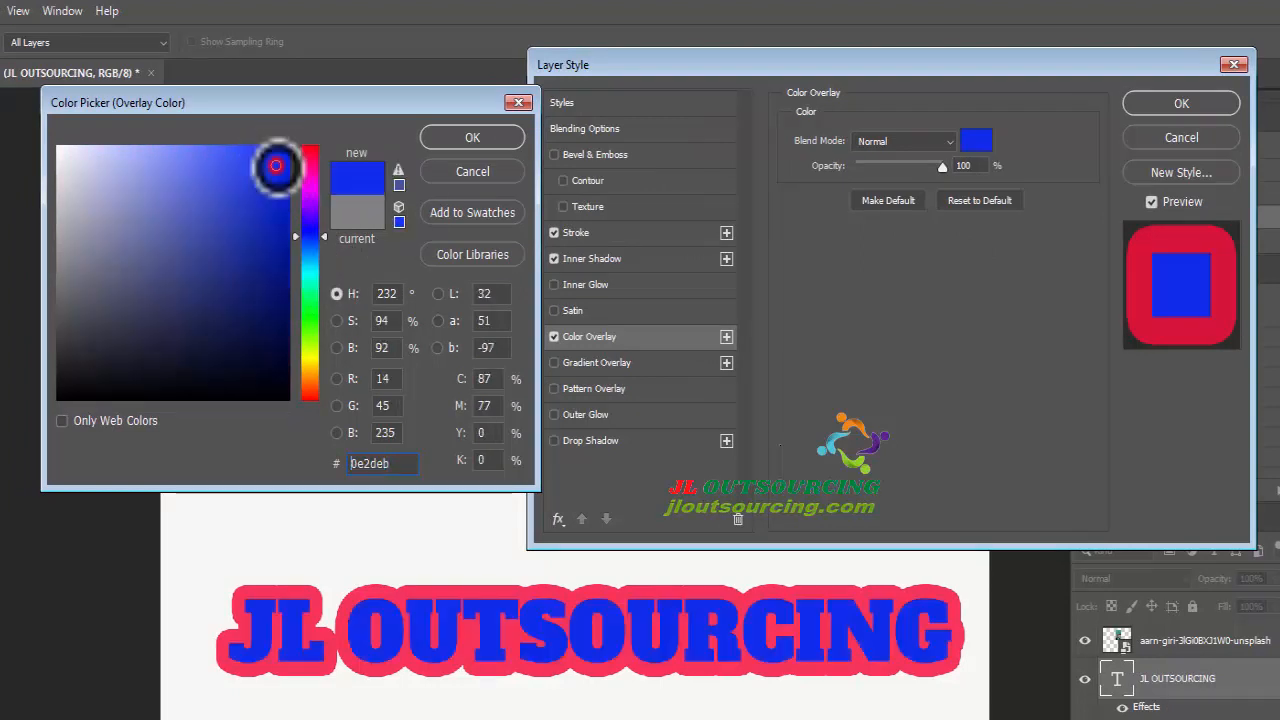
left_click(517, 102)
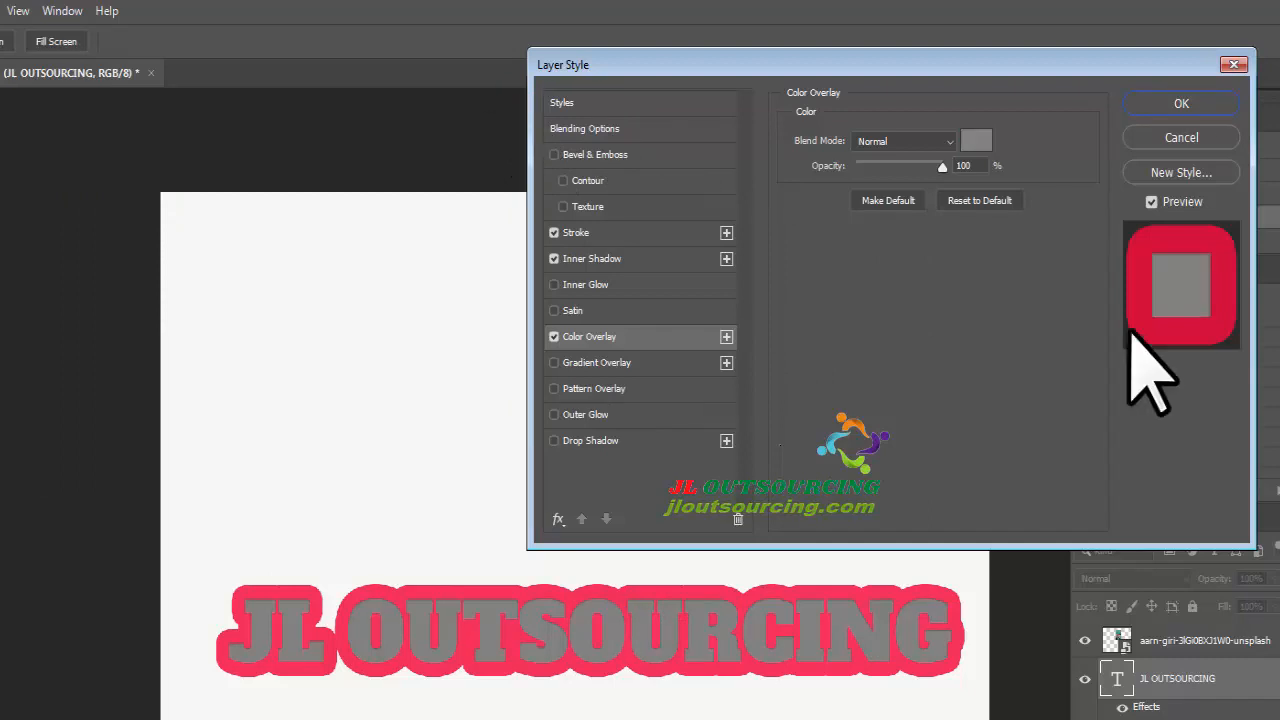
- Set the Color Overlay to blue #1318f1 and reduce the overlay's opacity
left_click(976, 141)
left_click(311, 231)
left_click(271, 160)
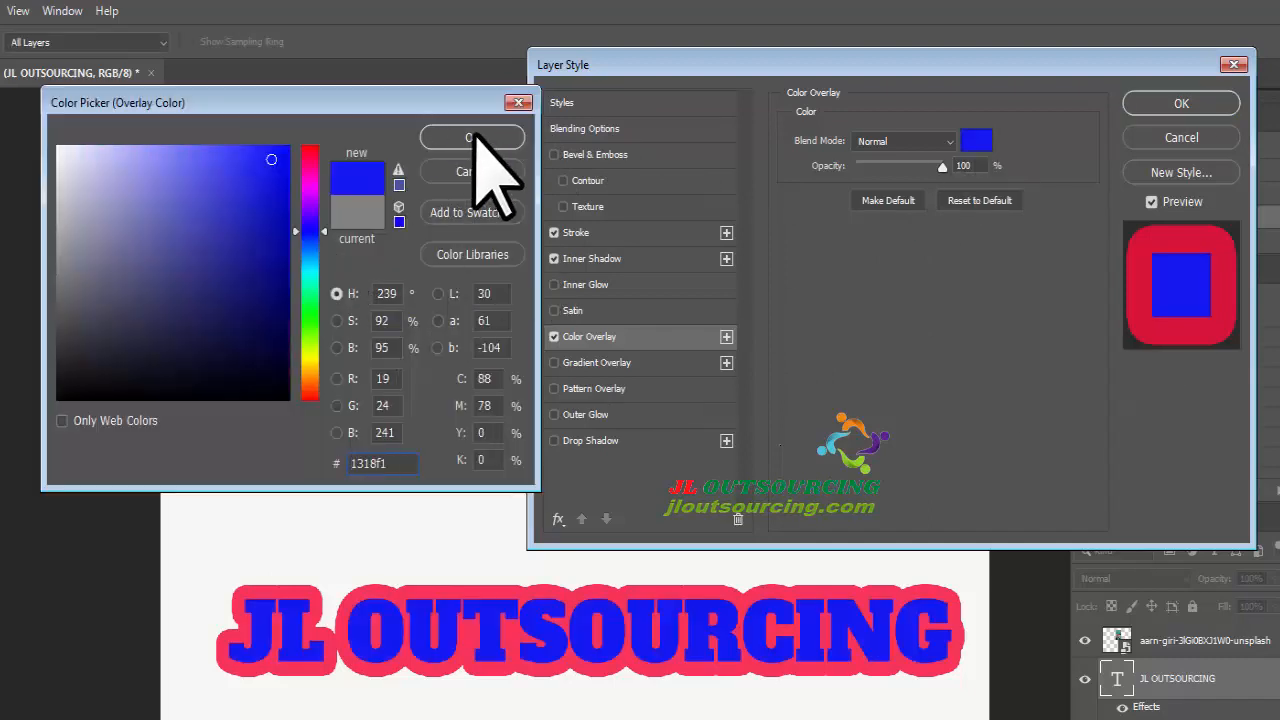
left_click(486, 134)
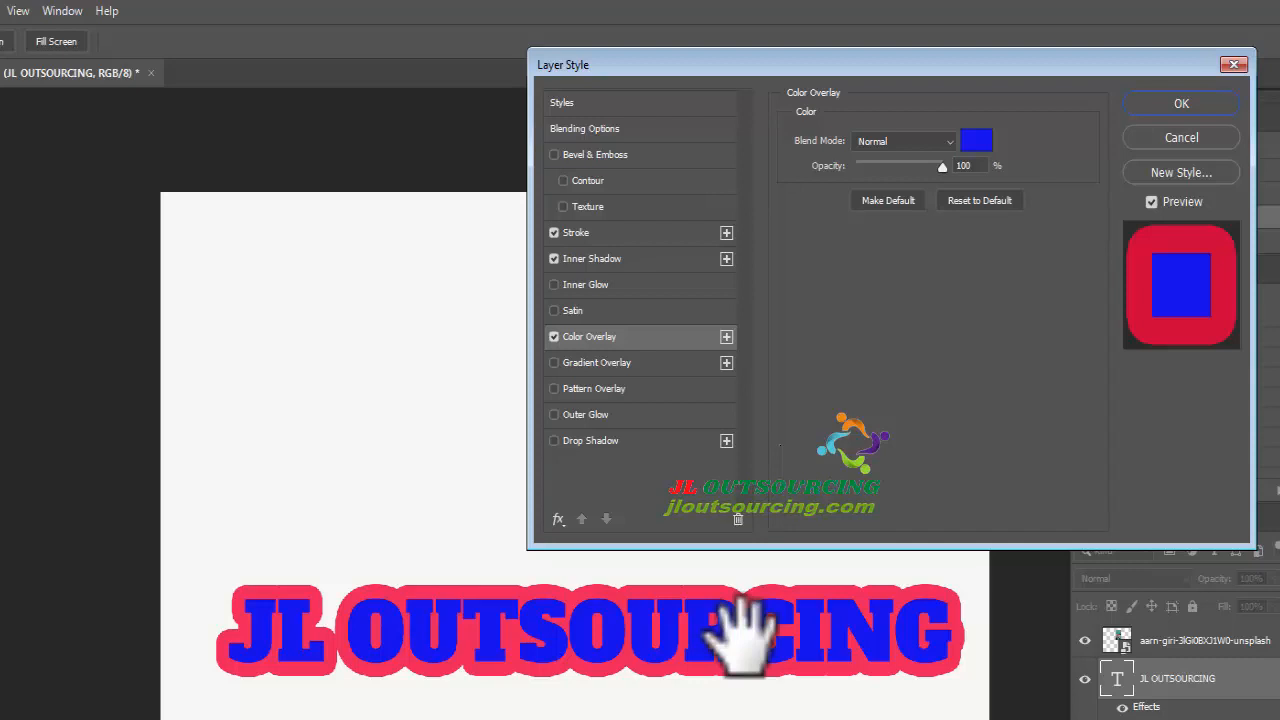
left_click_drag(943, 167, 890, 167)
mouse_move(890, 167)
left_mouse_down()
mouse_move(908, 167)
mouse_move(879, 167)
mouse_move(929, 167)
mouse_move(901, 167)
left_mouse_up()
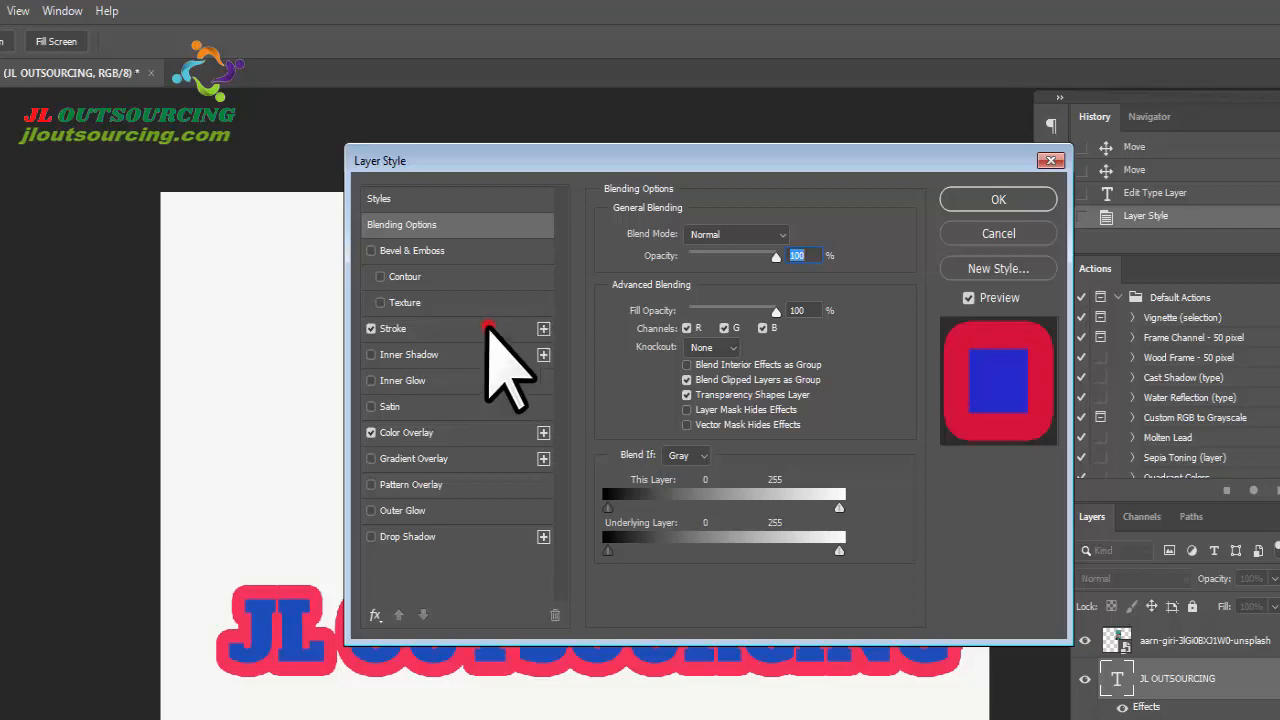
- Add a second Stroke effect to the text layer and select the lower stroke, keeping the text visible beside the dialog
left_click(490, 332)
left_click(543, 329)
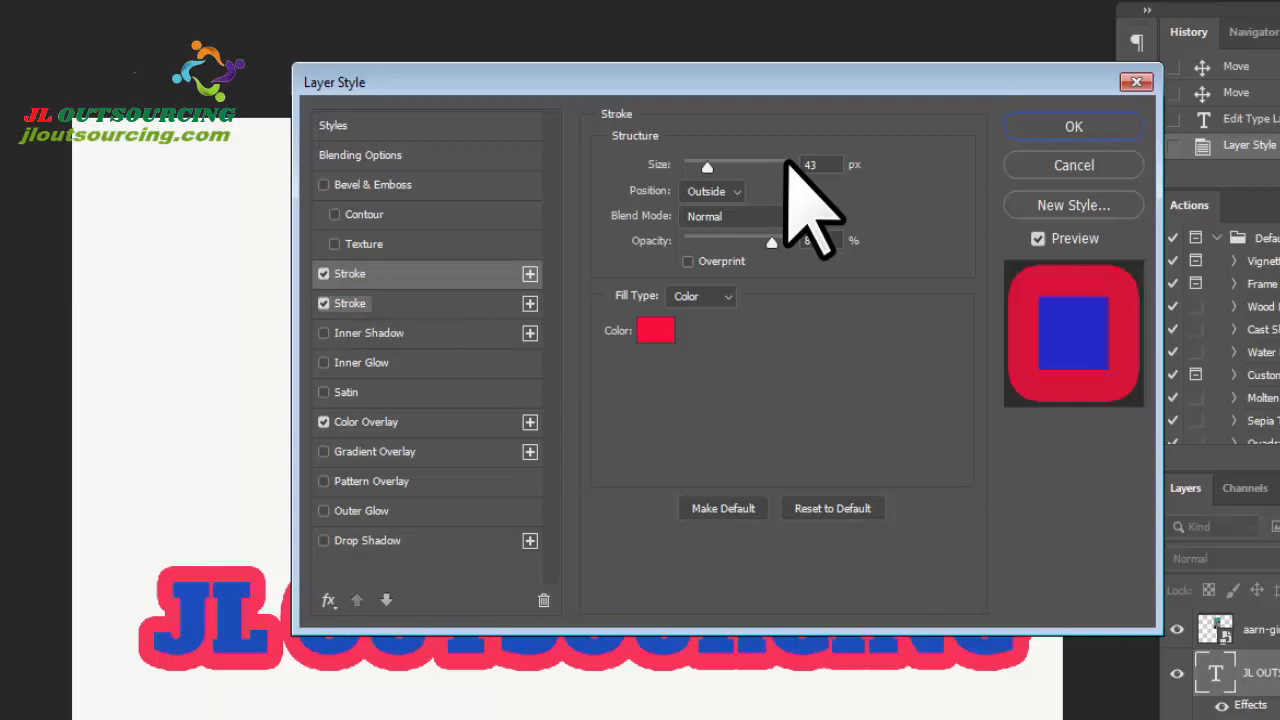
left_click(350, 303)
left_click_drag(620, 88, 608, 2)
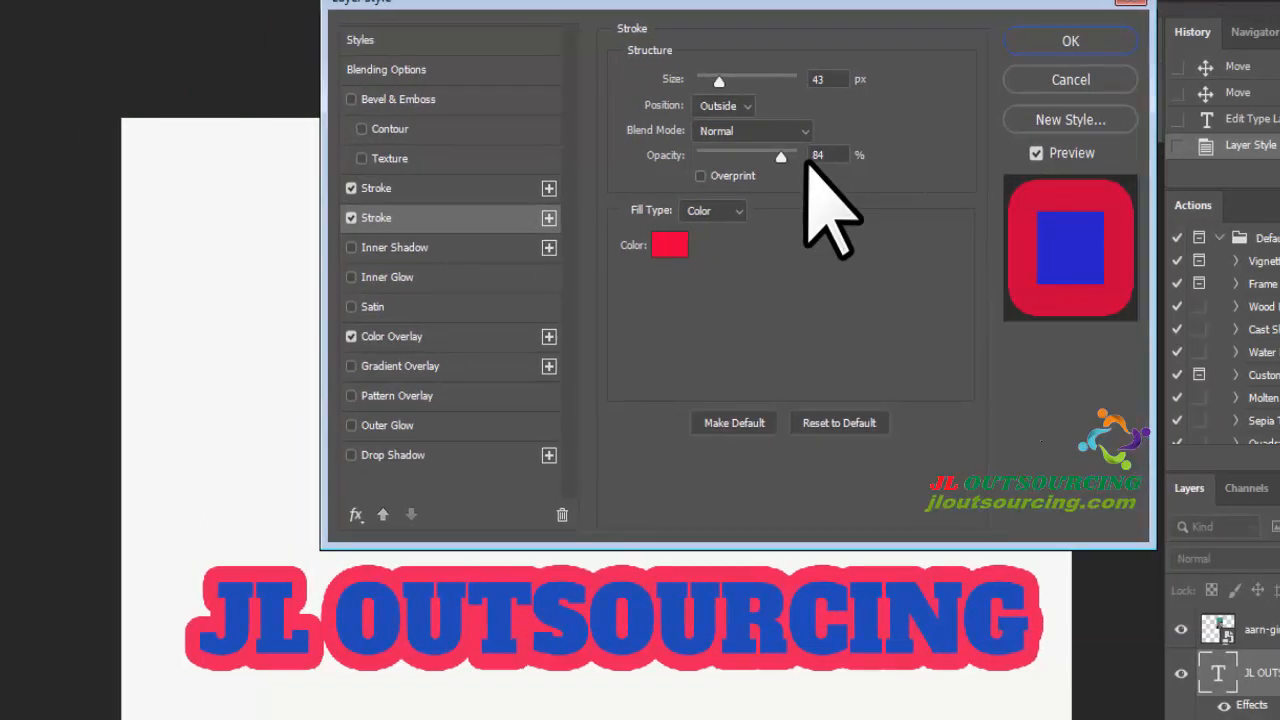
- Set the lower stroke's color to dark green #075205
left_click(644, 245)
type("15f810")
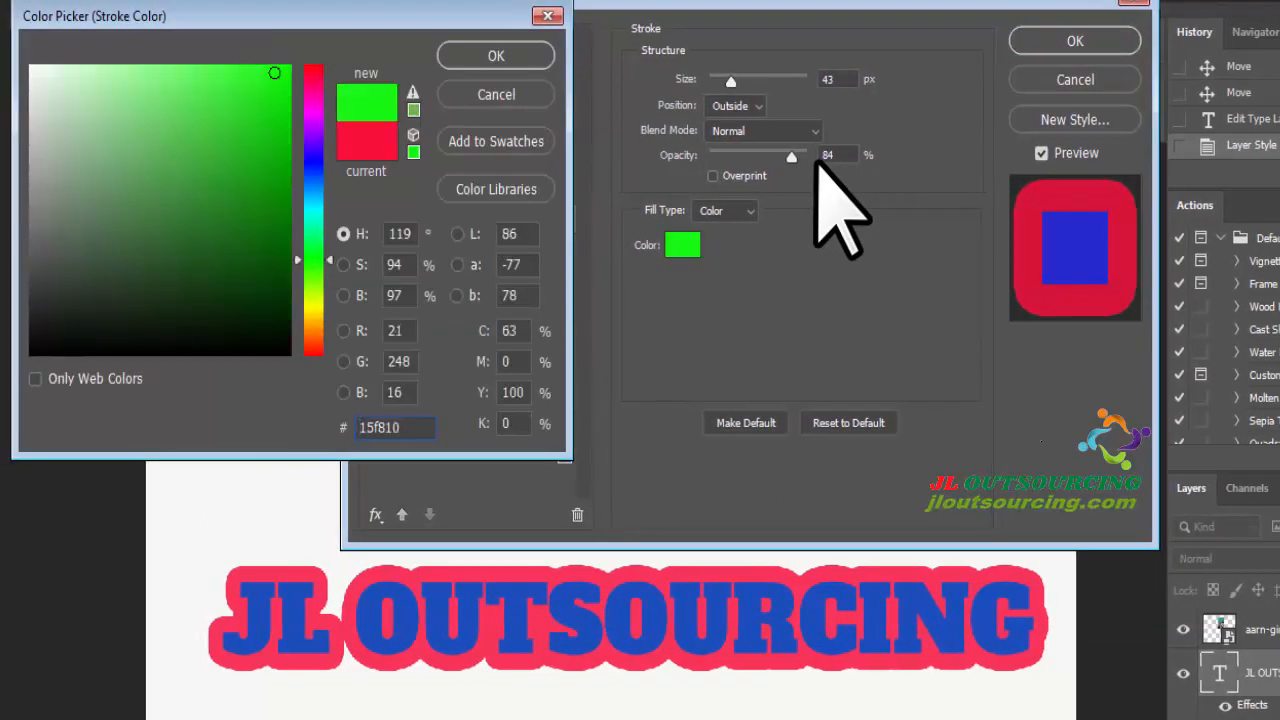
key("ctrl+a")
type("075205")
key("Return")
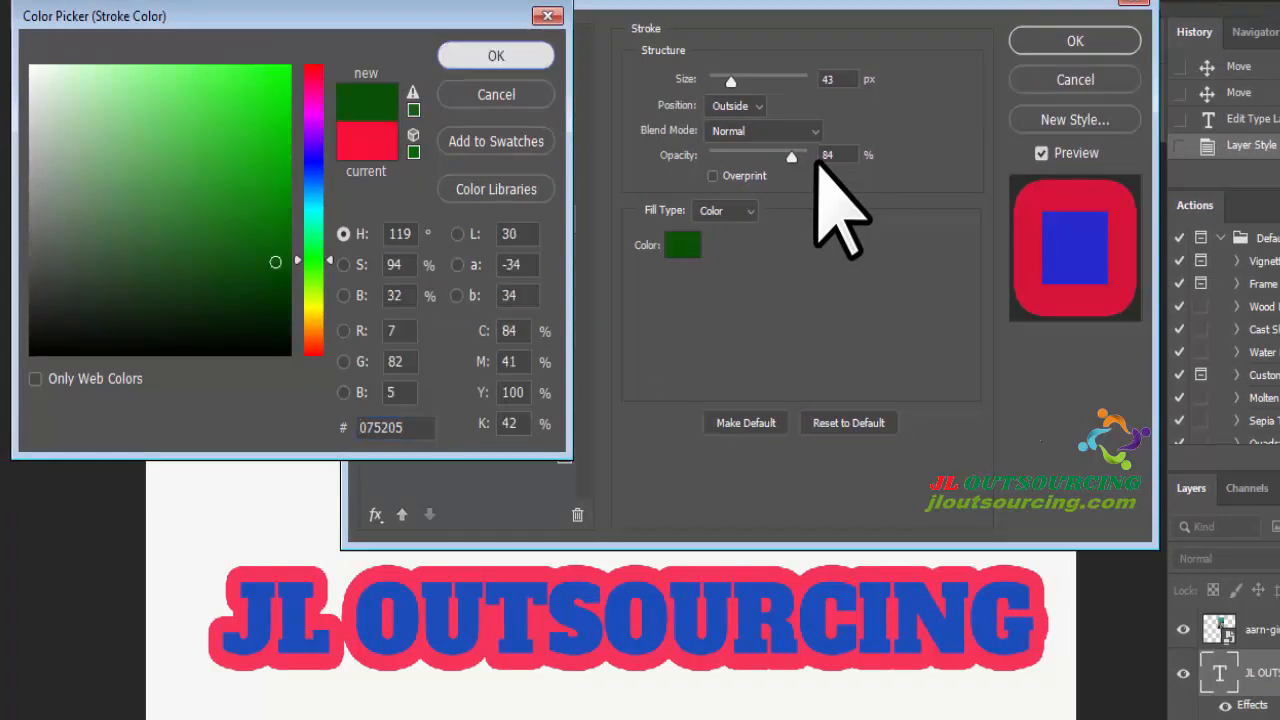
- Increase the lower green stroke's size to 87 px and apply the layer styles
key("Down")
key("Down")
key("Down")
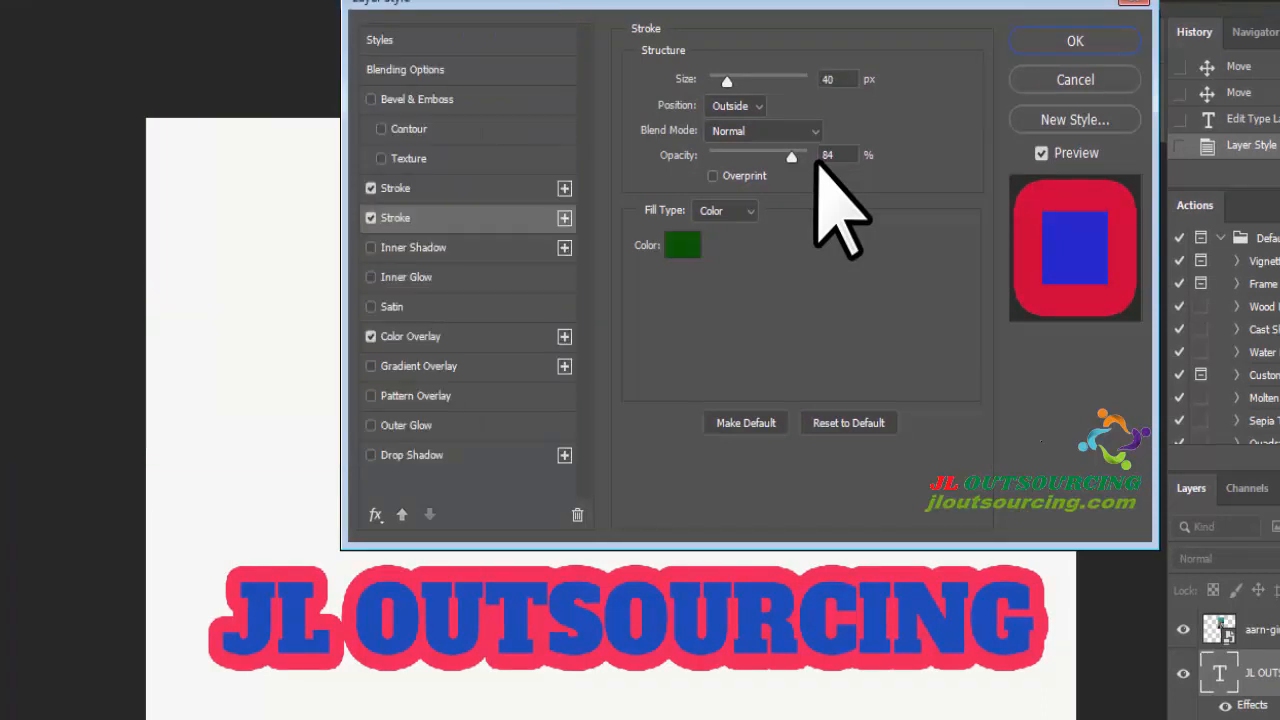
mouse_move(727, 82)
left_mouse_down()
mouse_move(771, 82)
mouse_move(749, 82)
left_mouse_up()
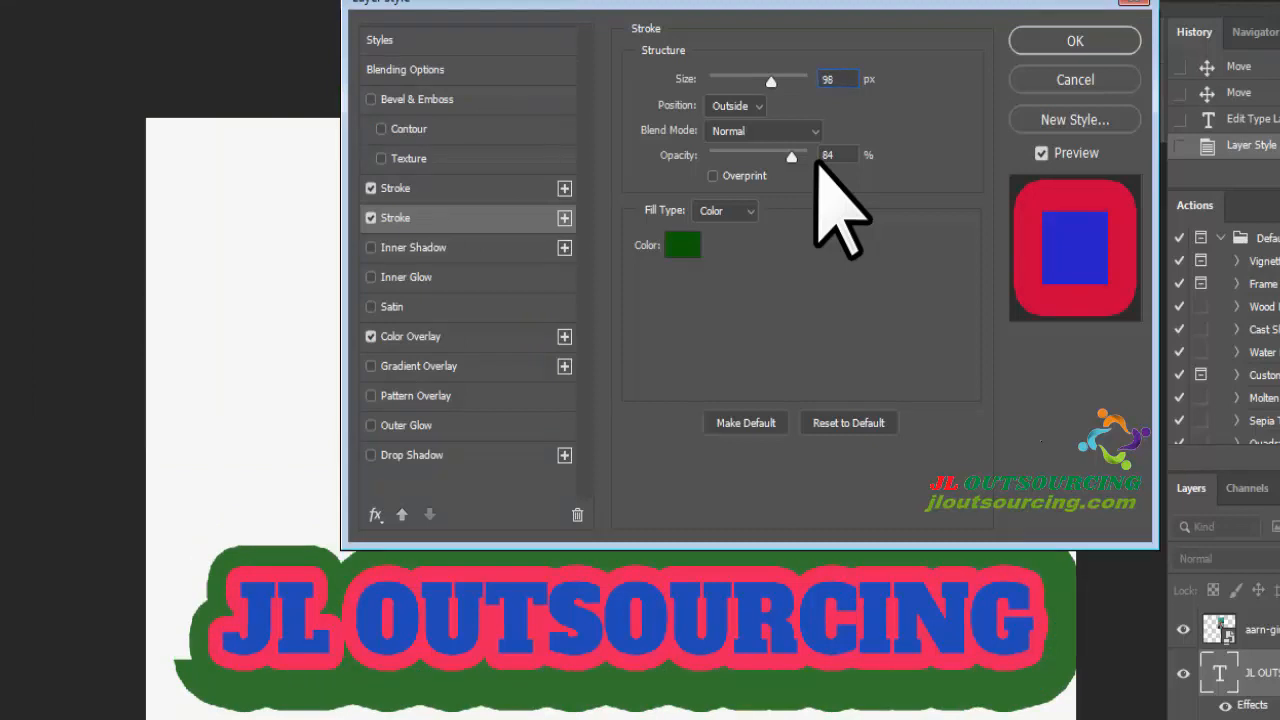
key("Down")
key("Down")
key("Down")
key("Down")
key("Down")
key("Down")
key("Down")
key("Down")
key("Down")
key("Down")
key("Down")
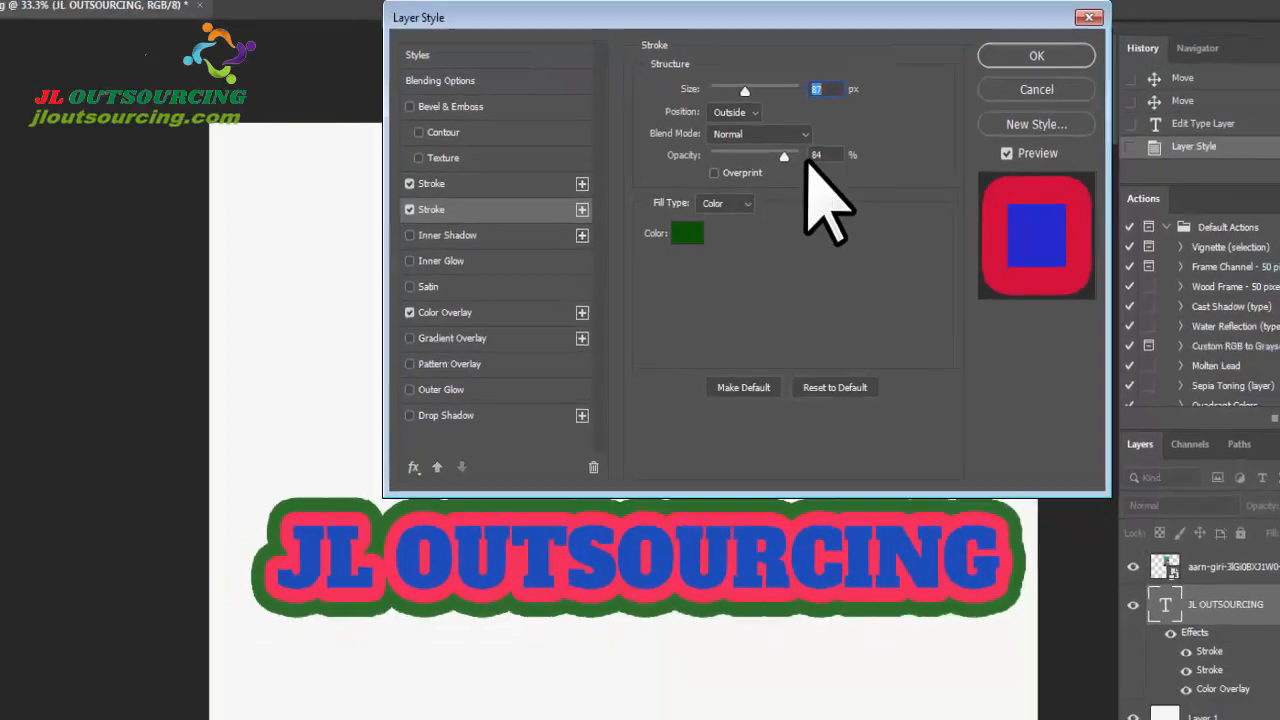
key("Return")
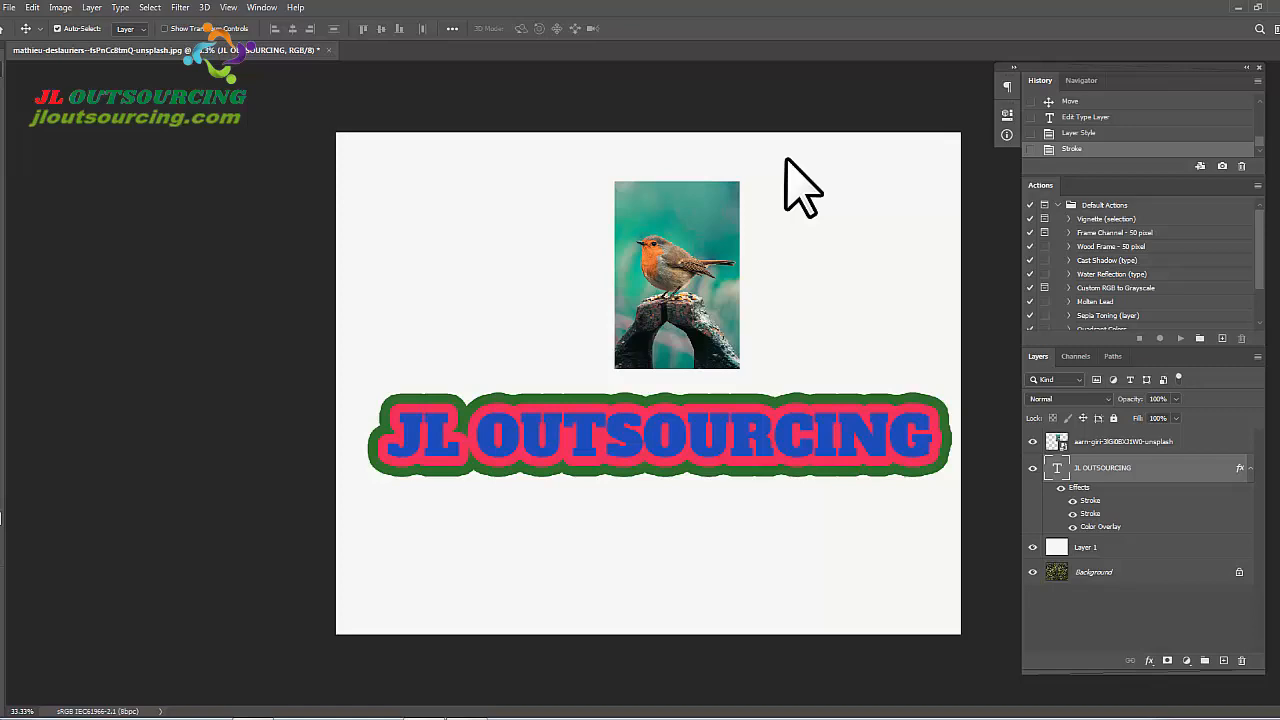
- Add a black Drop Shadow to the text layer with Normal blending, 96% opacity, 60% spread, 210 px size and 249 px distance
key("F2")
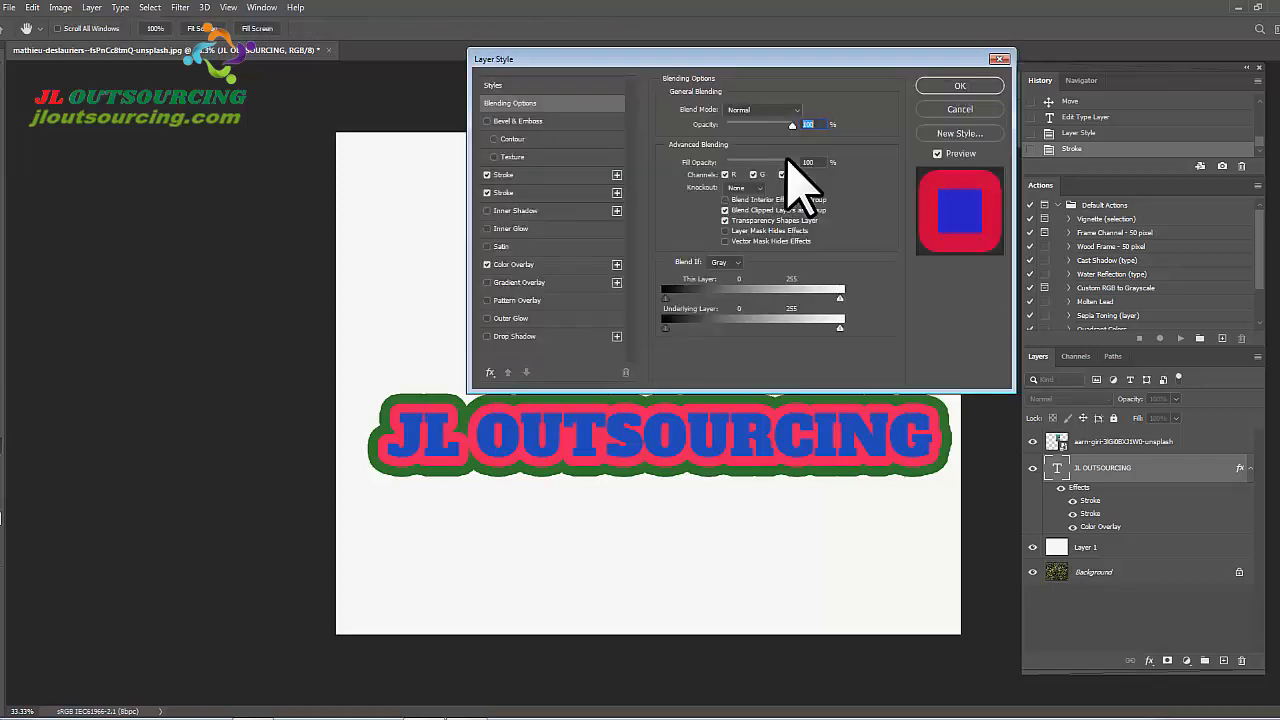
mouse_move(635, 62)
left_mouse_down()
mouse_move(626, 34)
mouse_move(618, 43)
left_mouse_up()
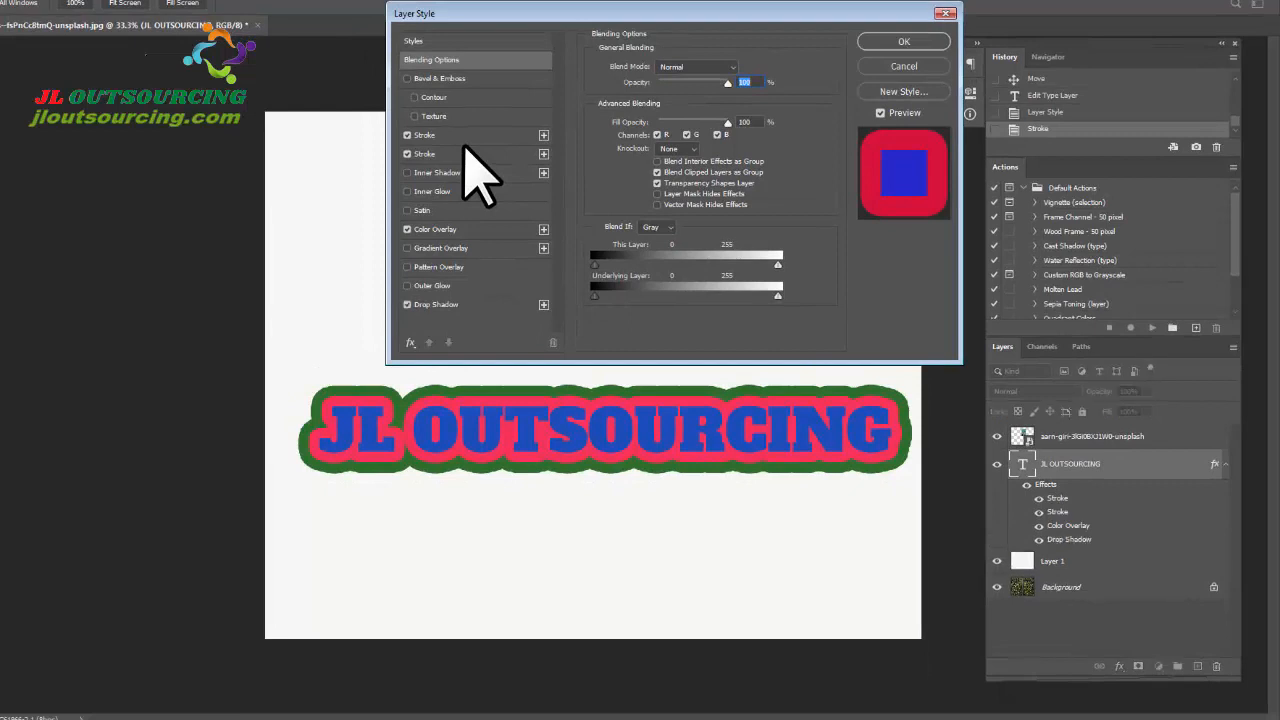
left_click(436, 305)
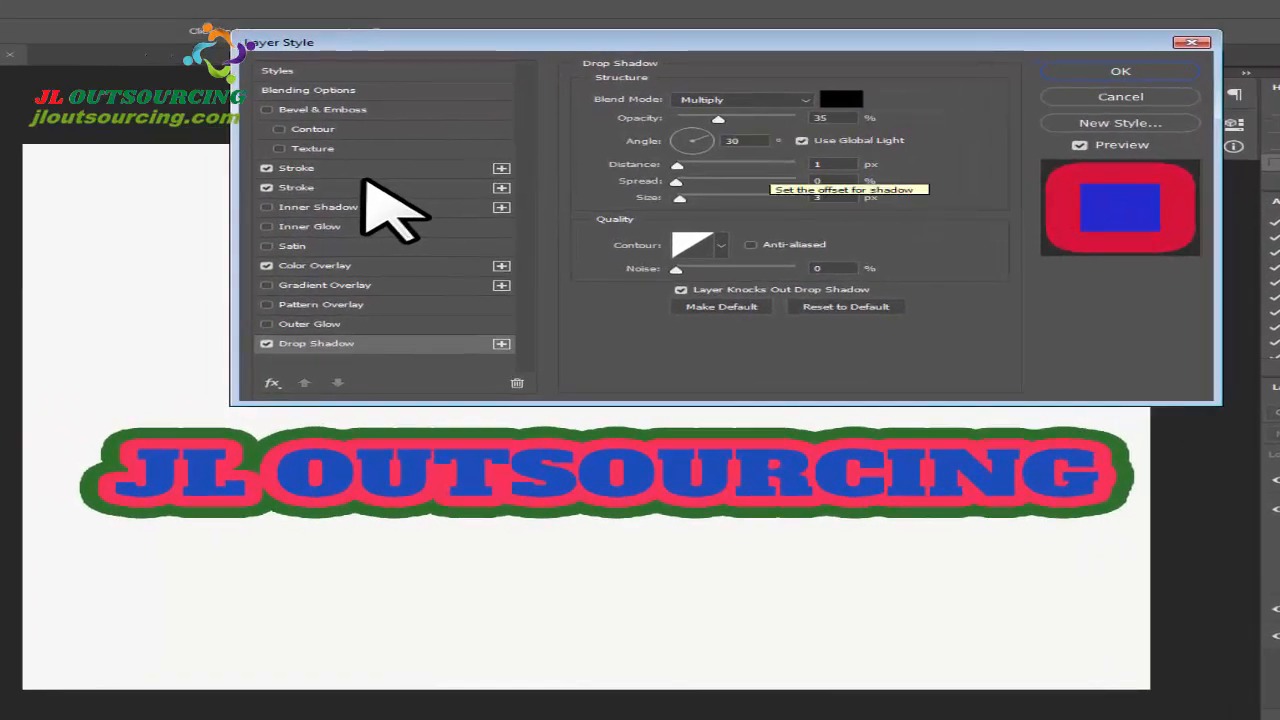
type("7")
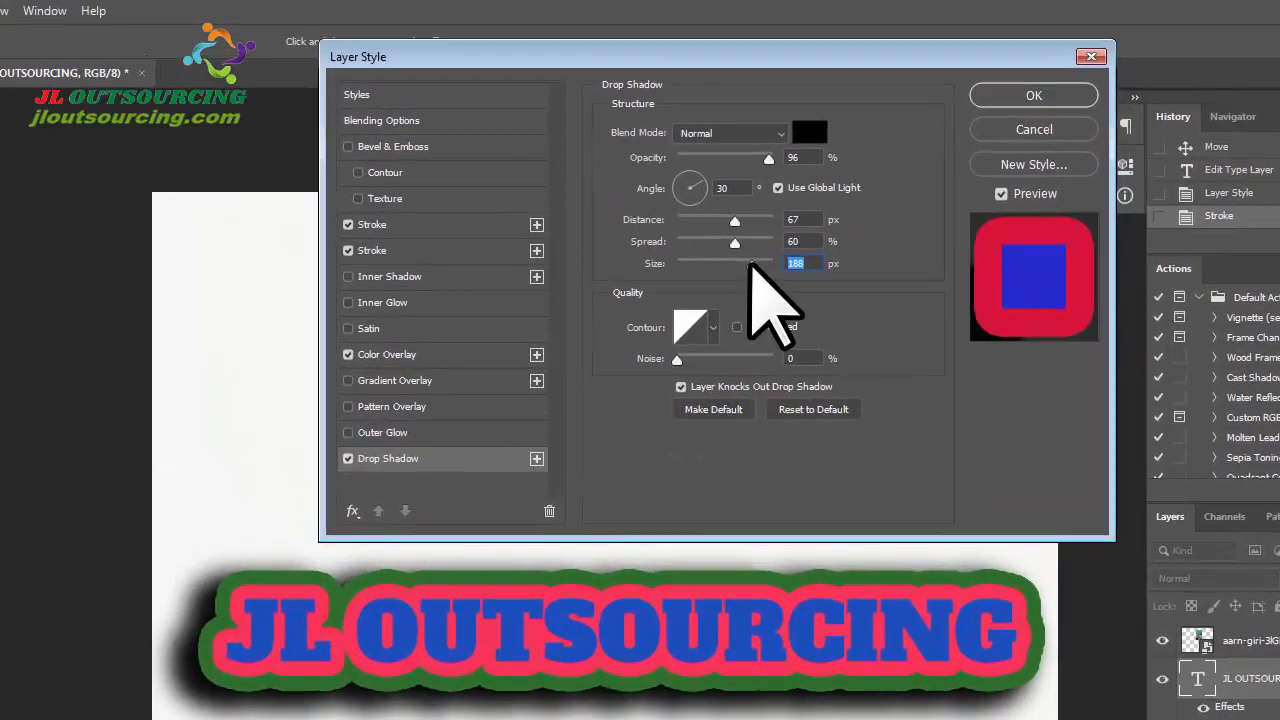
left_click_drag(752, 265, 762, 265)
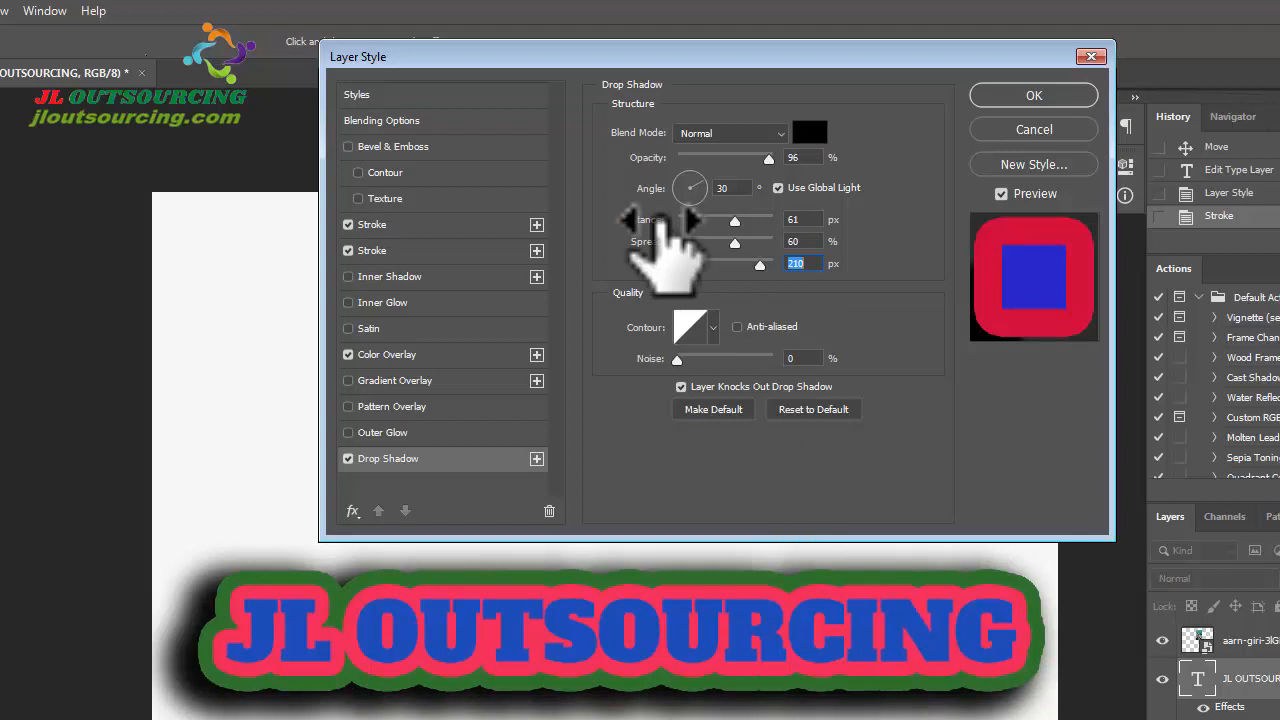
left_click_drag(662, 225, 668, 225)
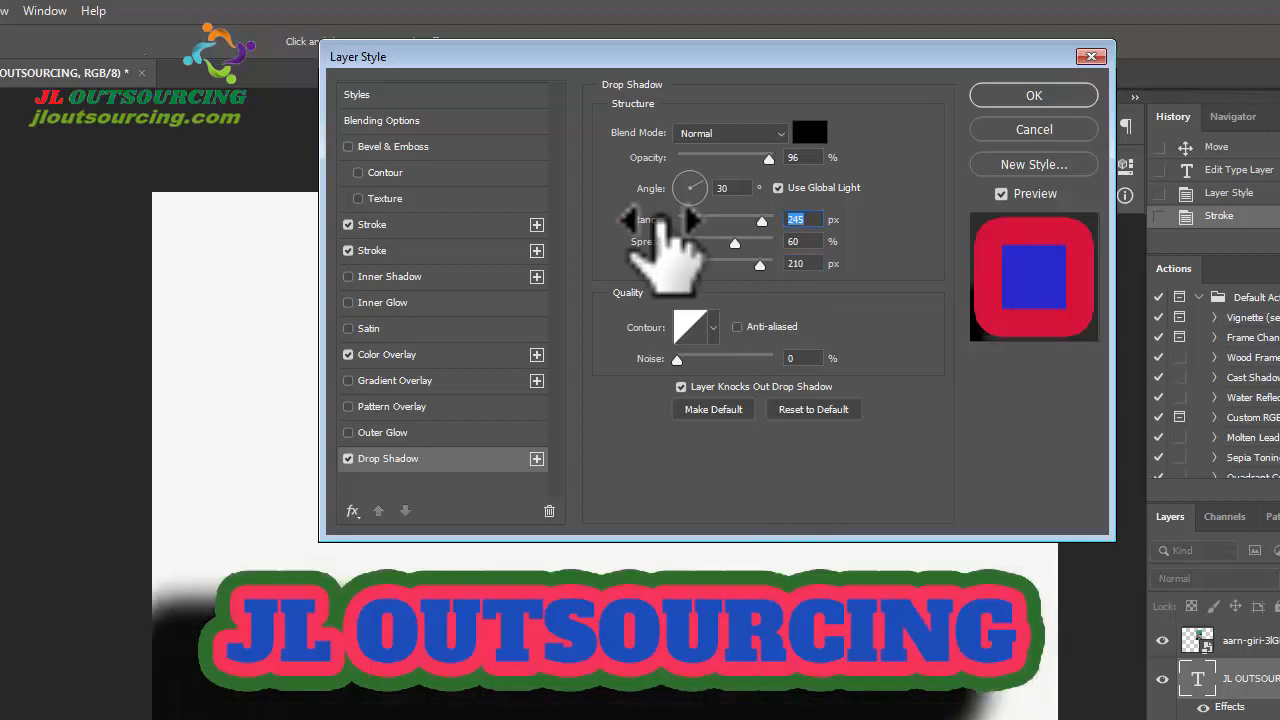
left_click_drag(662, 223, 664, 223)
left_click(662, 223)
- Try the peaked and inverted-peak contours on the drop shadow, set its distance to 27 px and return to the linear contour
left_click(713, 327)
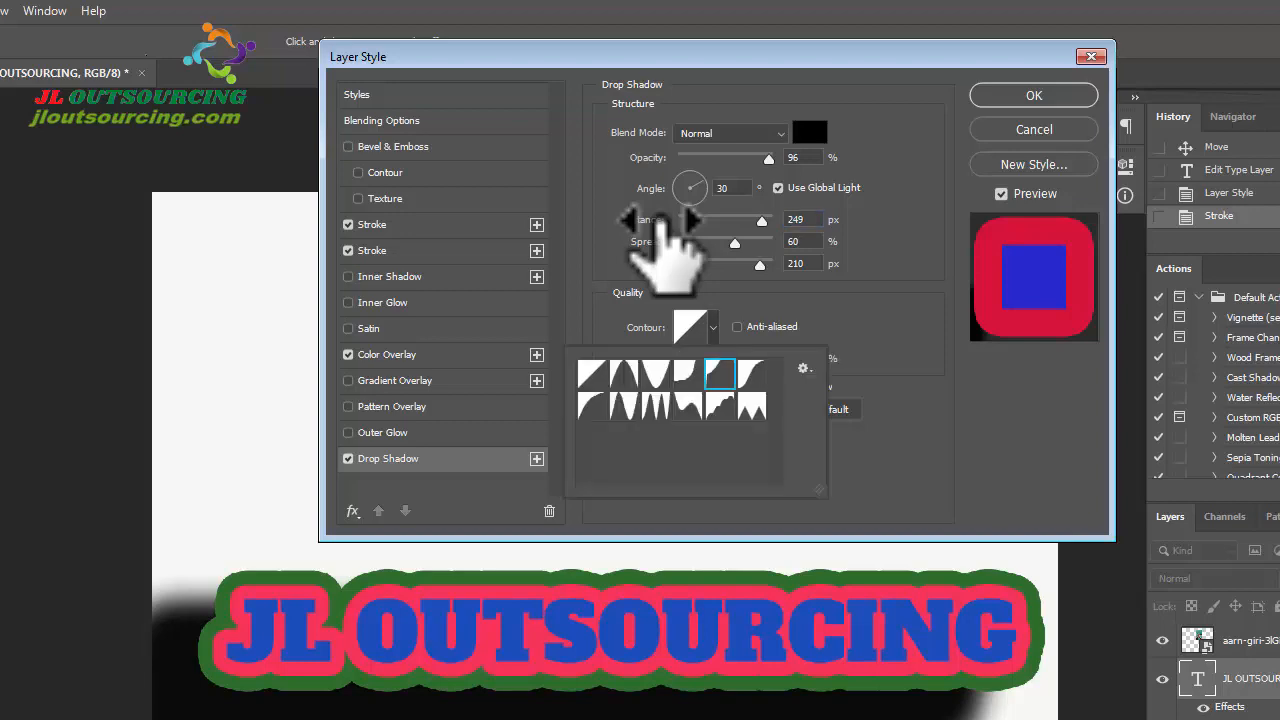
left_click(624, 374)
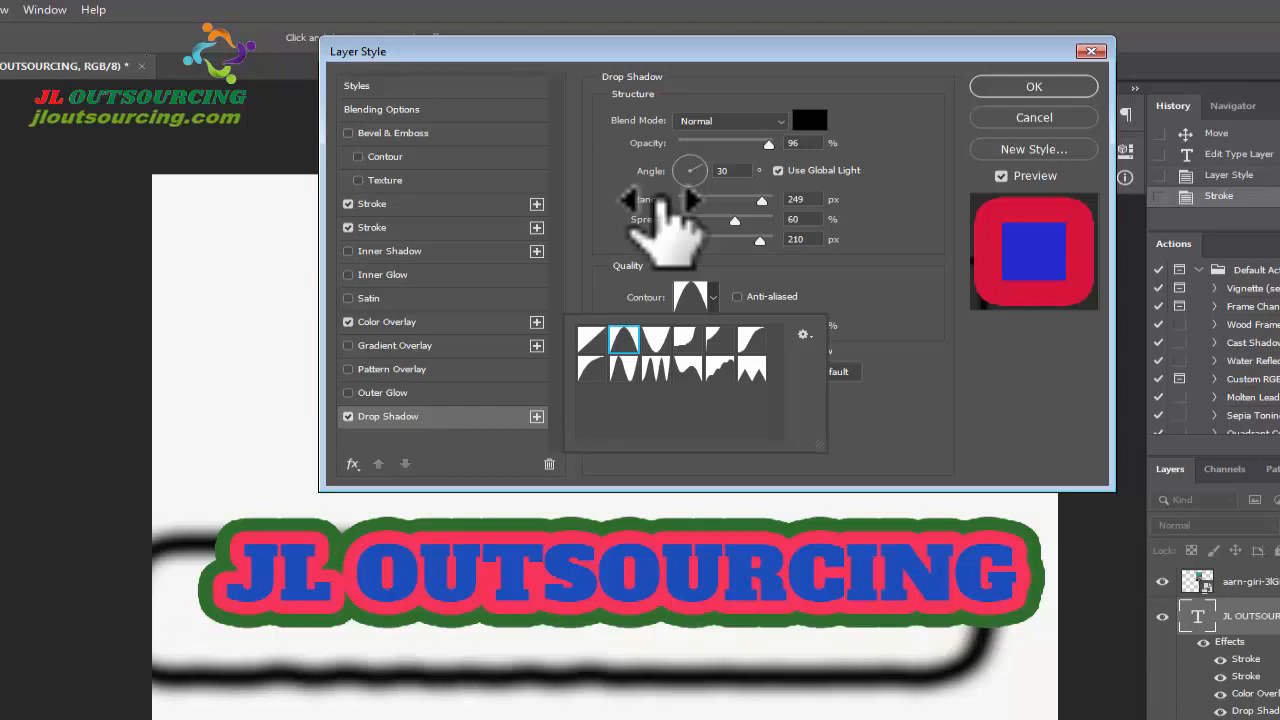
left_click(656, 340)
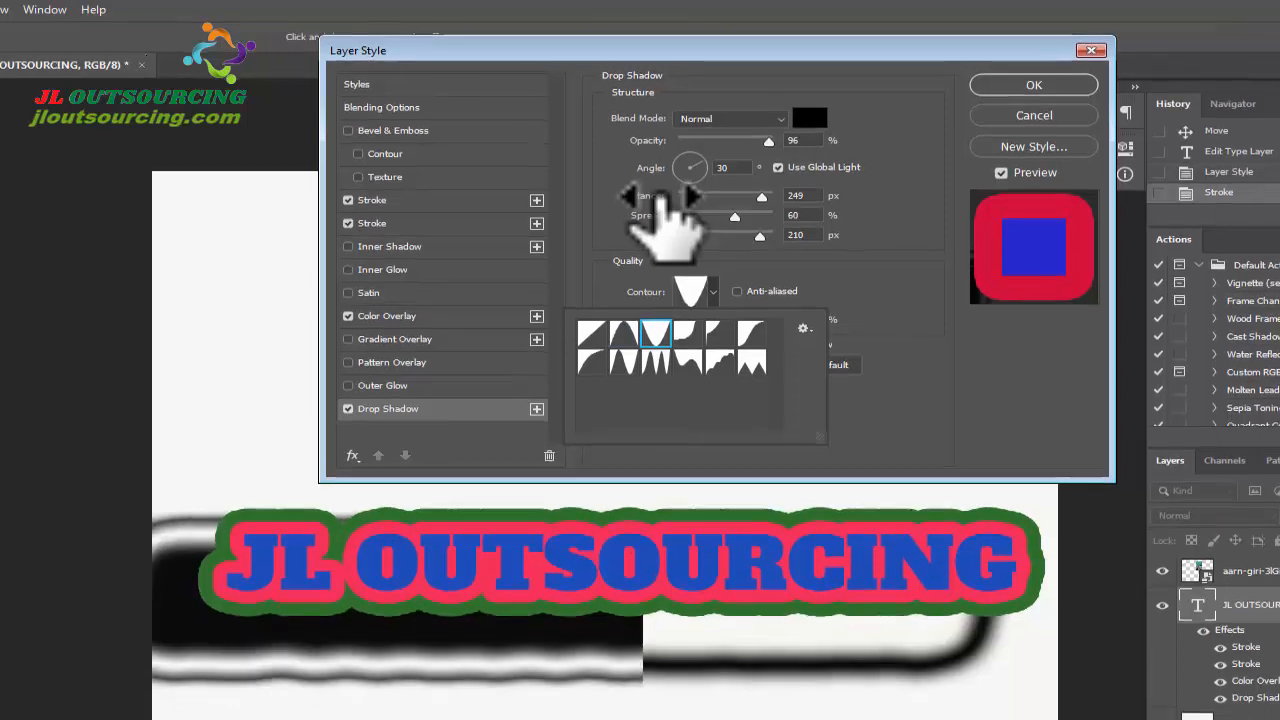
left_click_drag(660, 172, 640, 180)
left_click(713, 257)
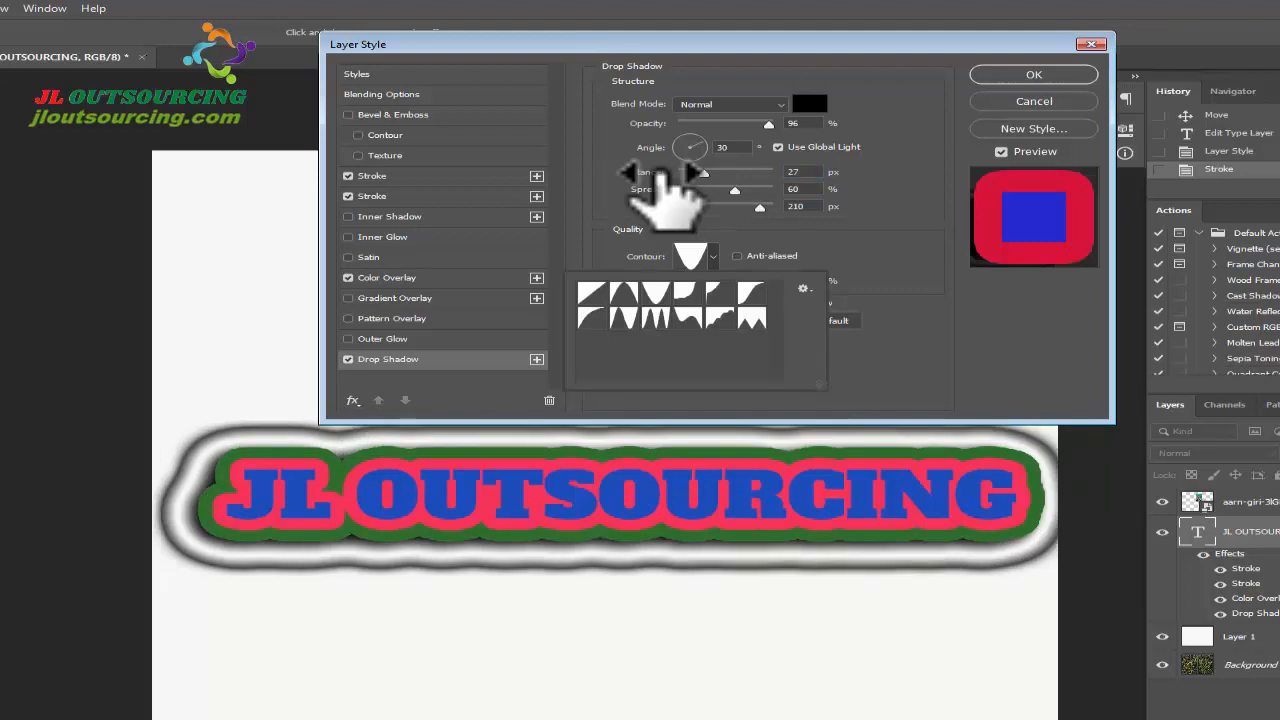
left_click(592, 293)
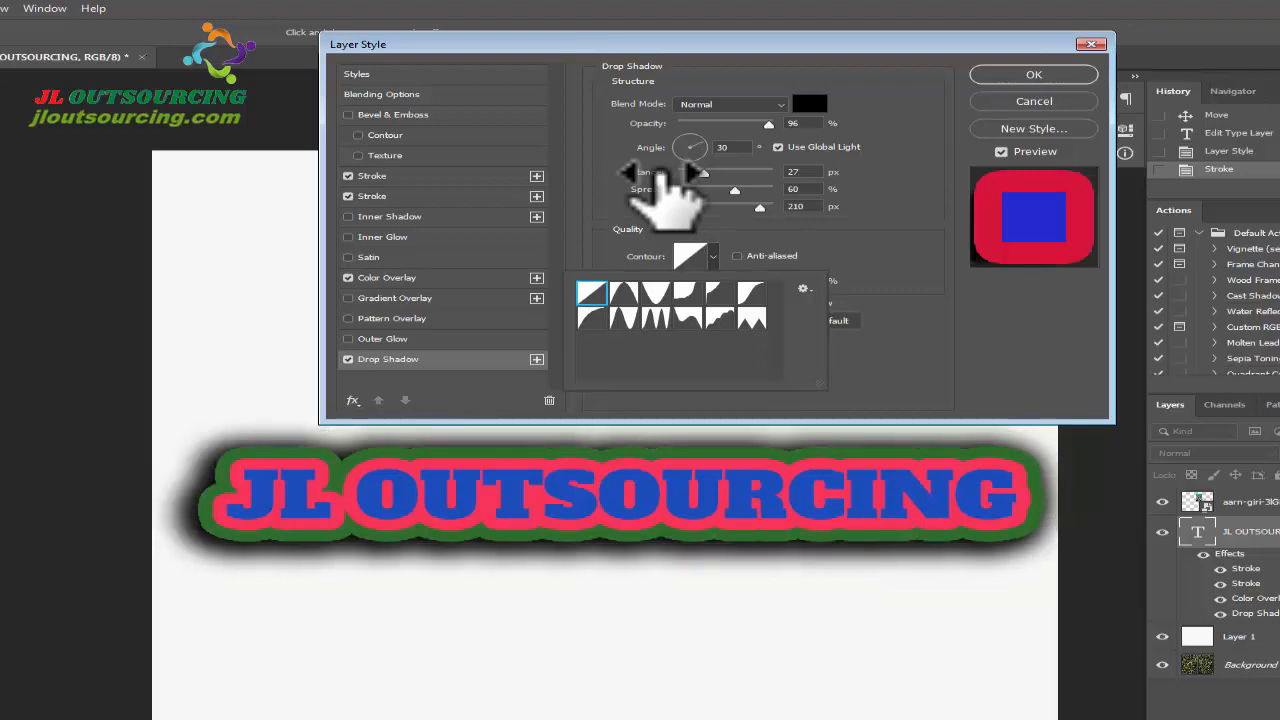
- Try 41% noise on the drop shadow, keep the text visible beside the dialog and reset the noise to 0%
left_click(661, 173)
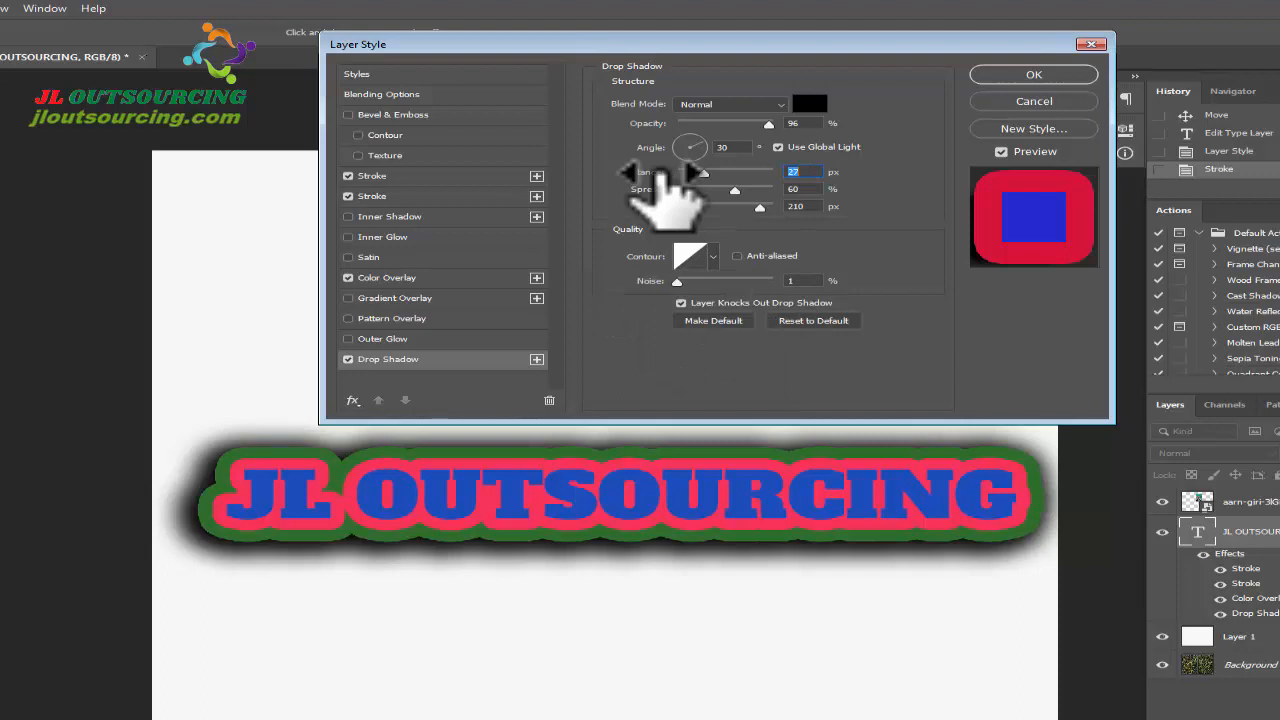
left_click_drag(677, 283, 716, 283)
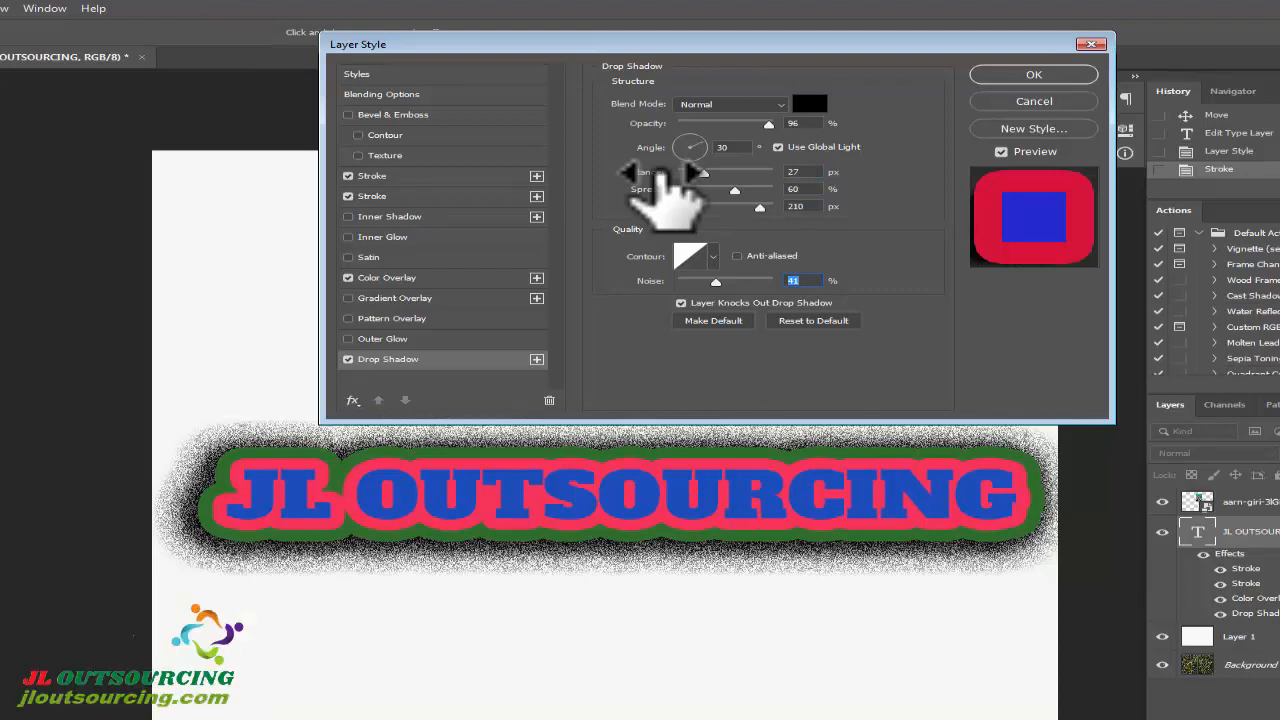
mouse_move(660, 44)
left_mouse_down()
mouse_move(509, 4)
mouse_move(523, 0)
mouse_move(521, 14)
left_mouse_up()
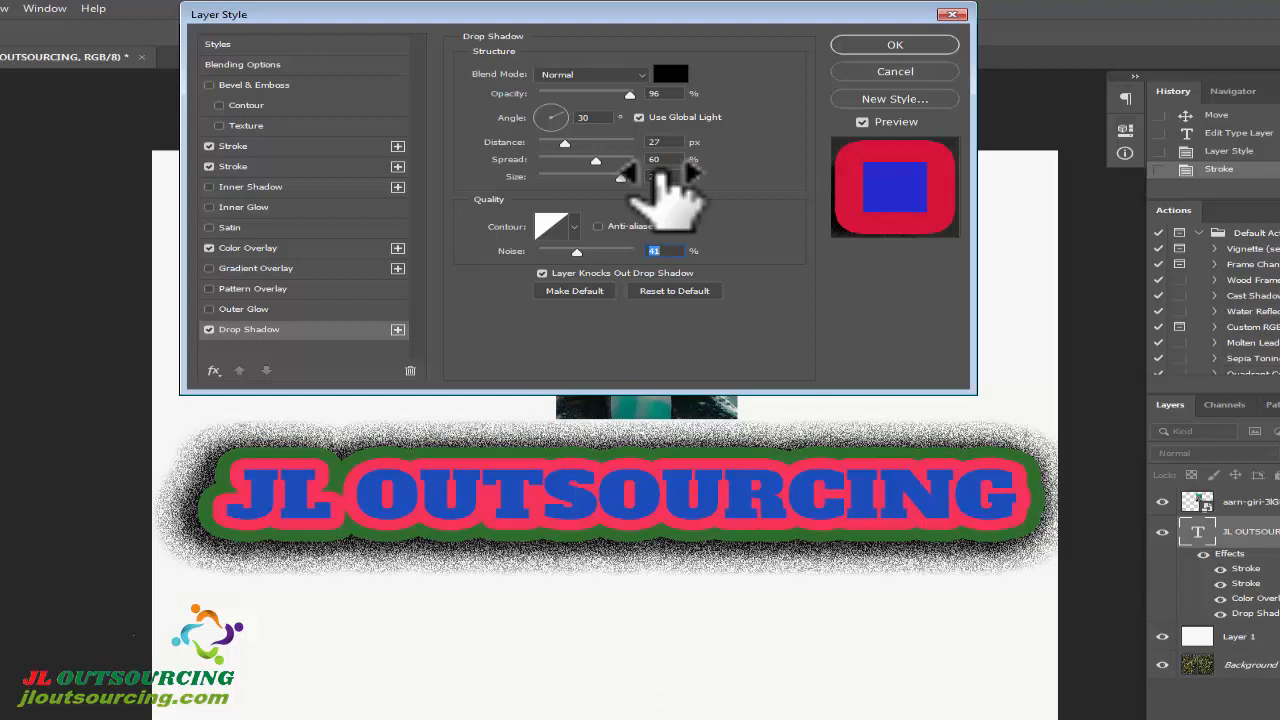
type("210")
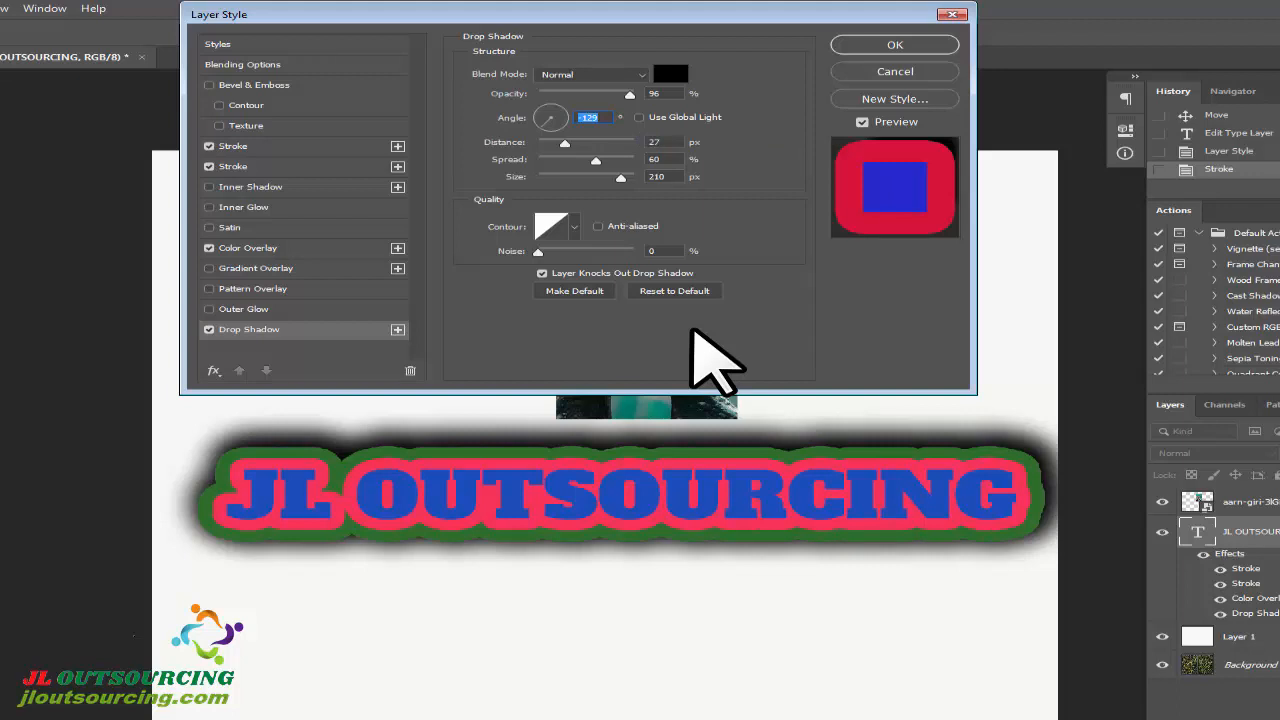
- Try a 117° shadow angle without global light, and re-enable Use Global Light with a 33° angle
left_click(639, 117)
left_click(546, 108)
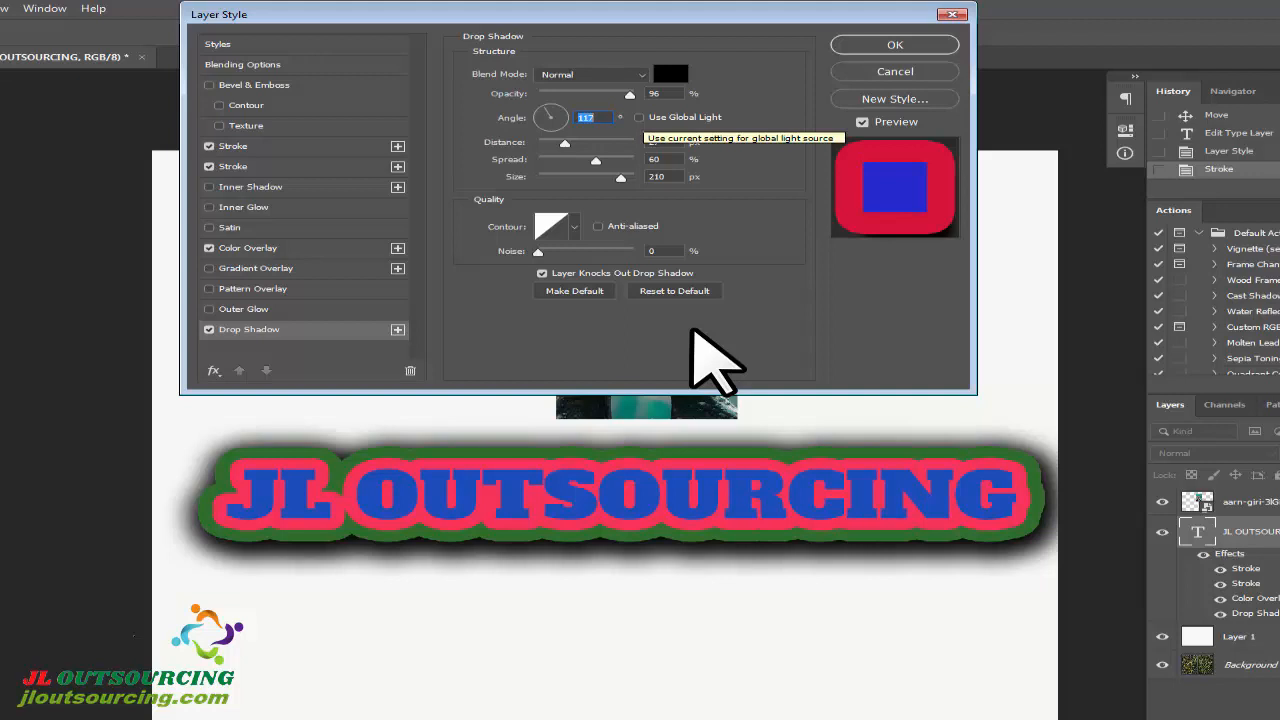
left_click(639, 117)
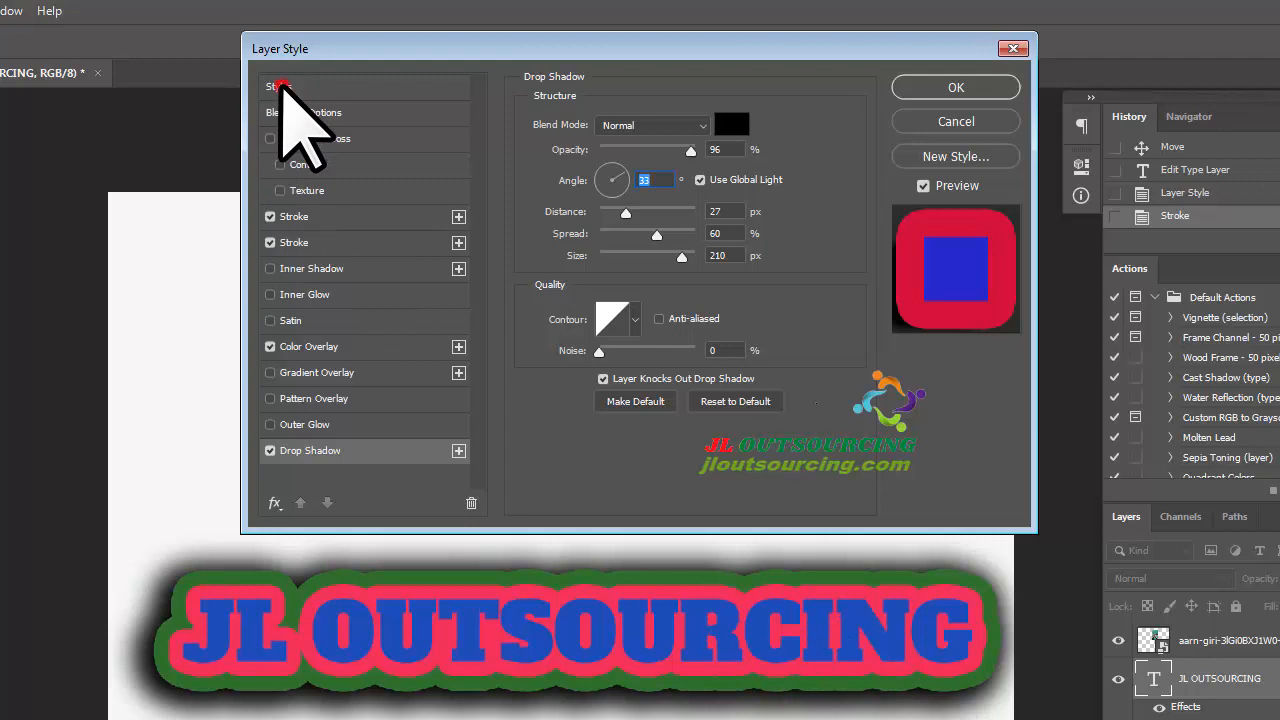
- Browse the preset style groups, starting with Basics, and leave the layer style settings without applying the drop shadow
left_click(280, 88)
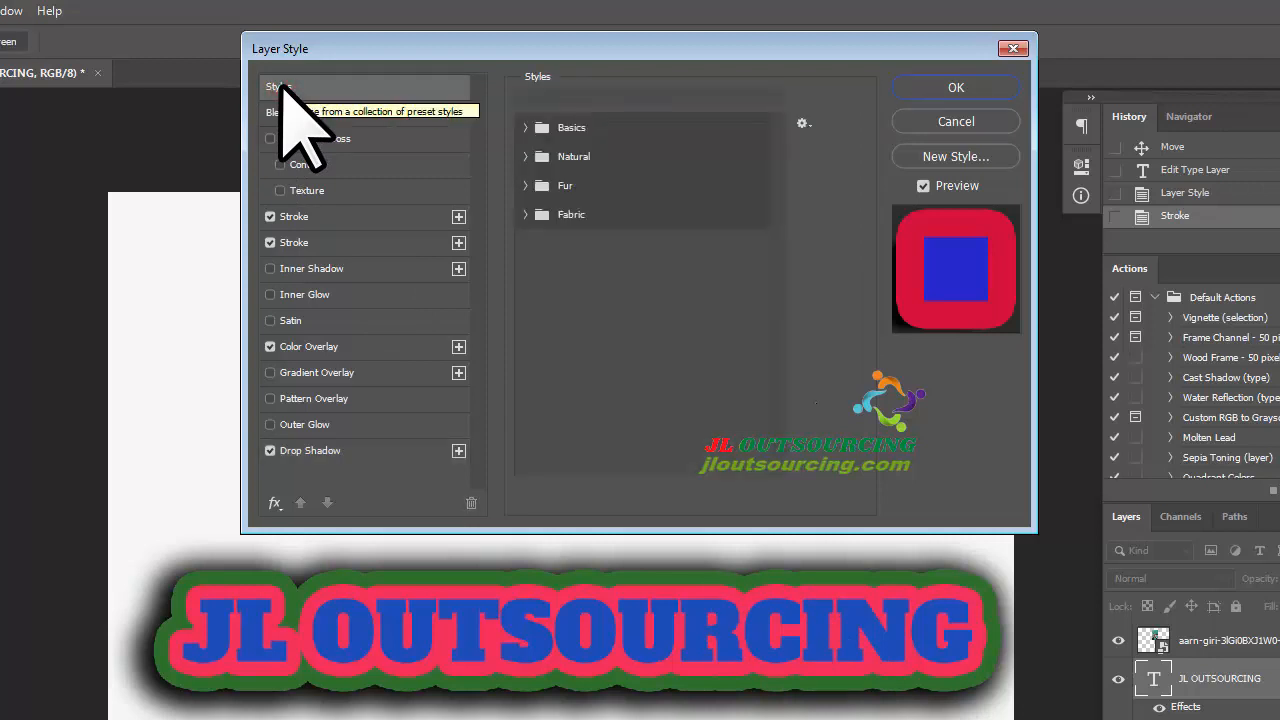
left_click(638, 132)
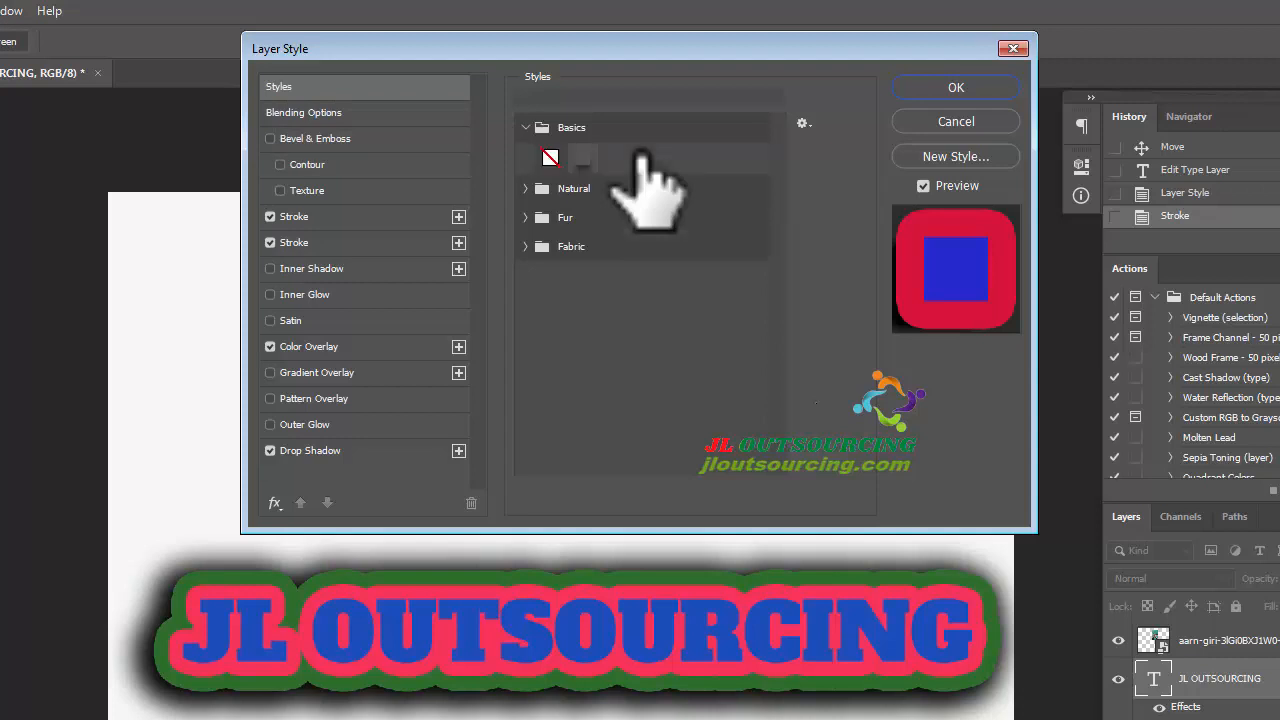
left_click(640, 188)
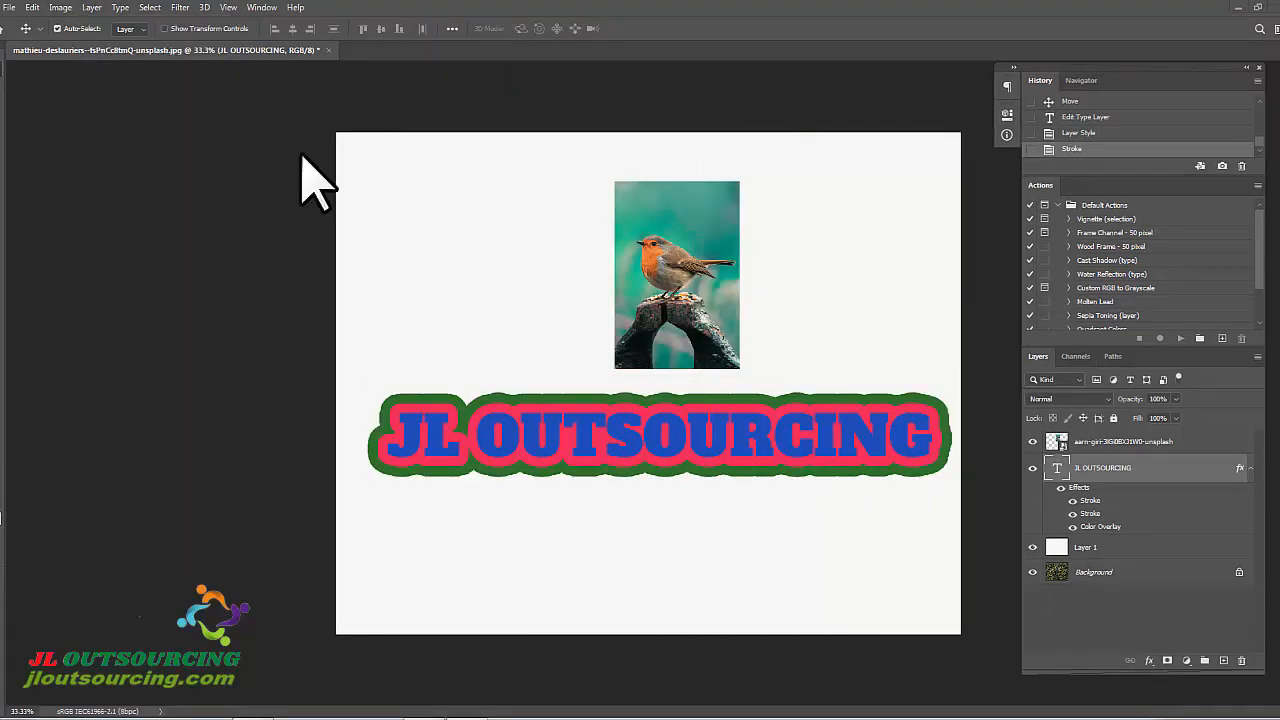
- Examine the Layer Style commands available for the selected text layer without applying any of them
key("alt+l")
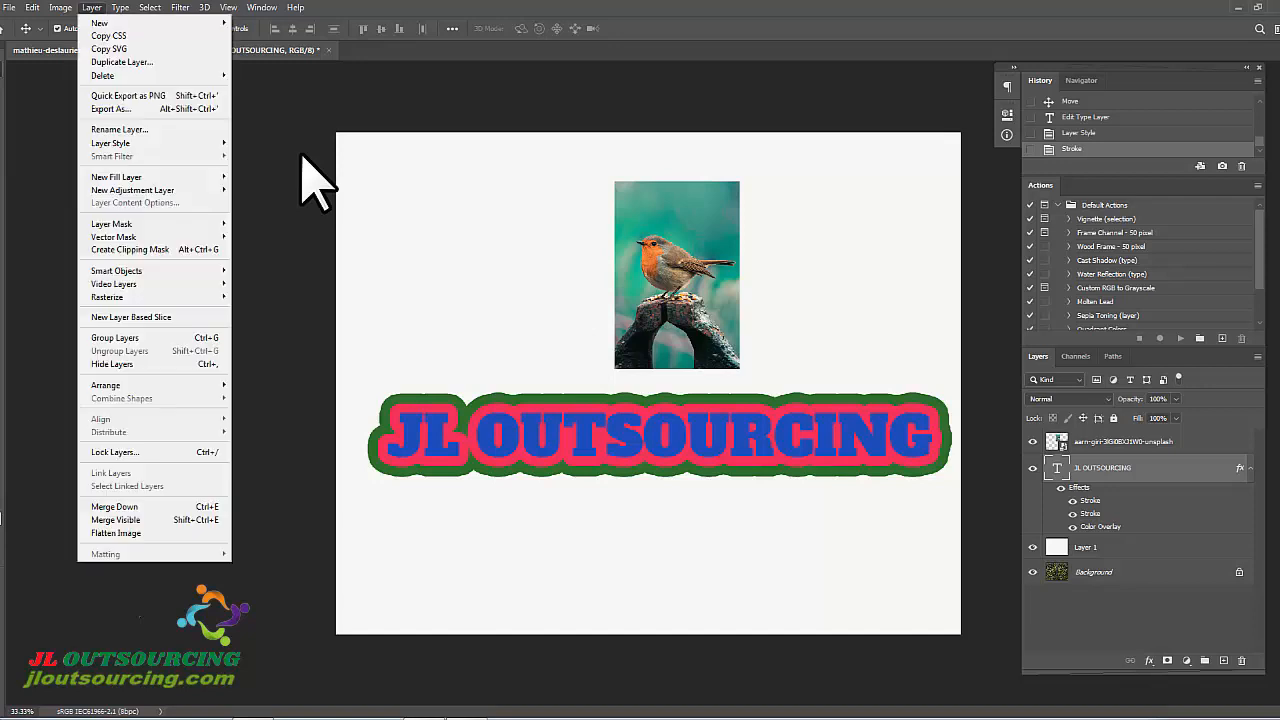
key("Down")
key("Down")
key("Down")
key("Down")
key("Down")
key("Down")
key("Down")
key("Down")
key("Down")
key("Right")
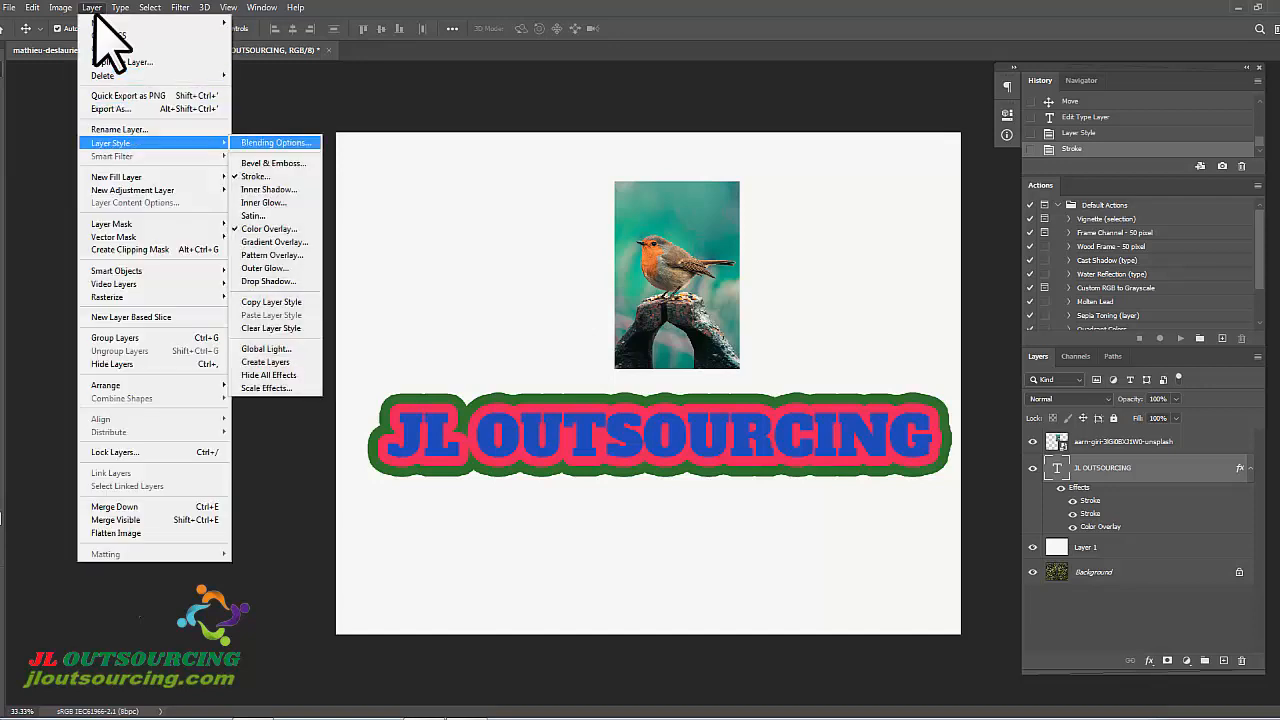
key("Down")
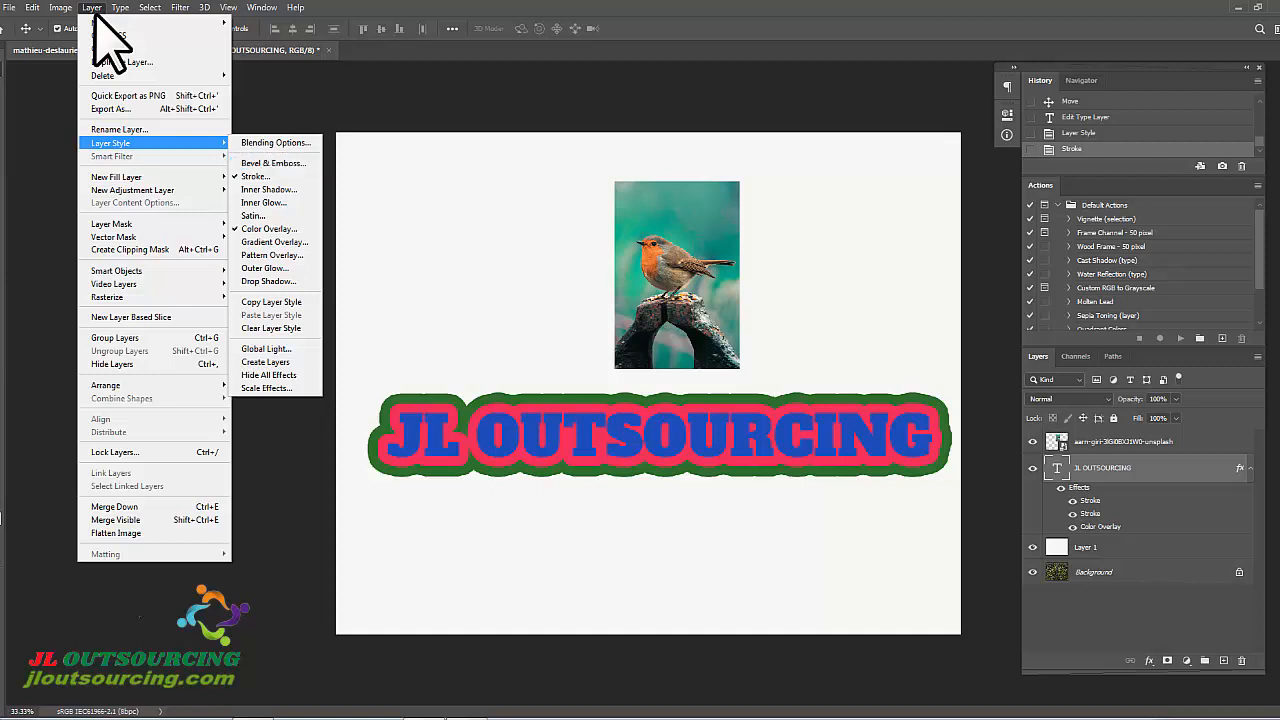
left_click(95, 13)
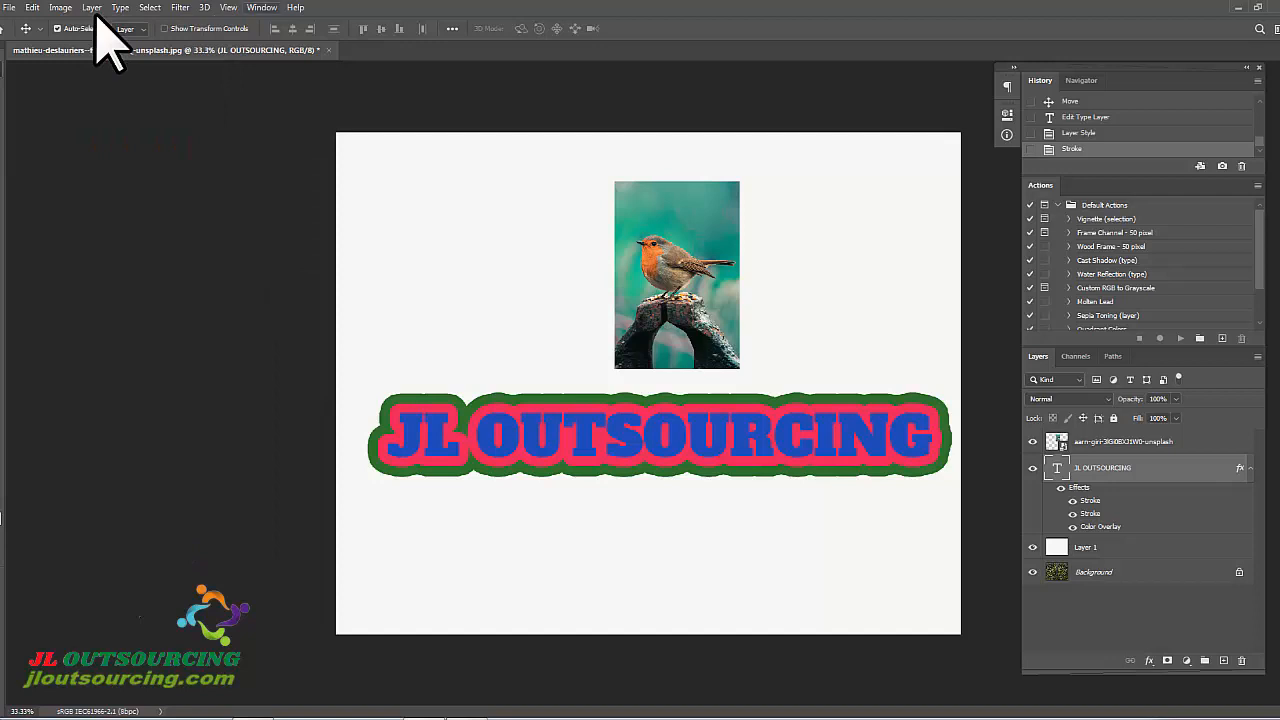
- Show the Styles panel and float it separately over the canvas
key("alt+w")
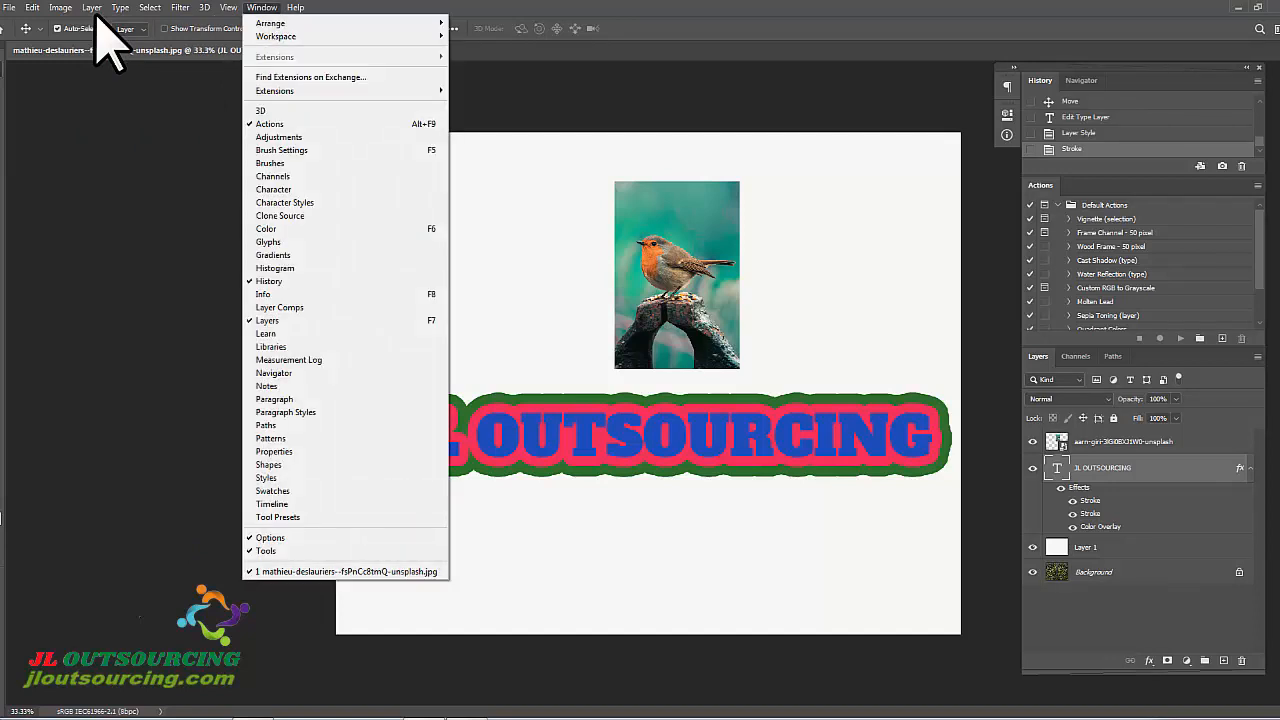
key("Up")
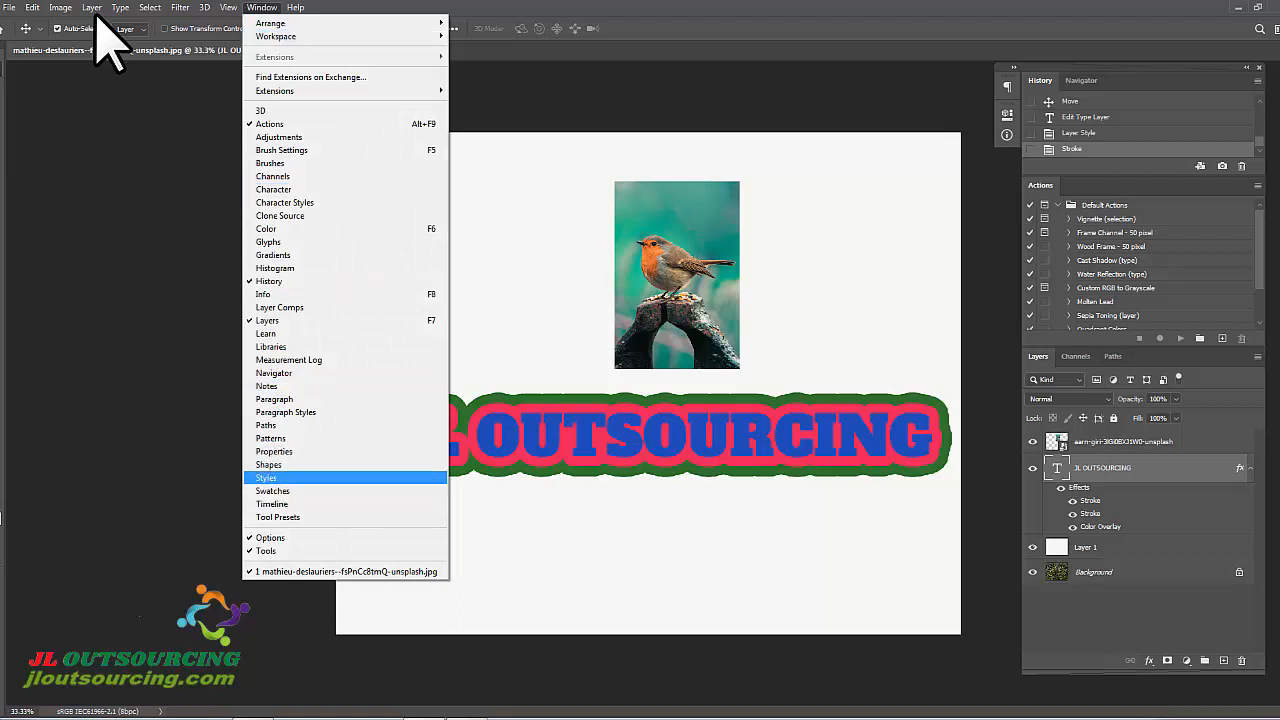
key("Return")
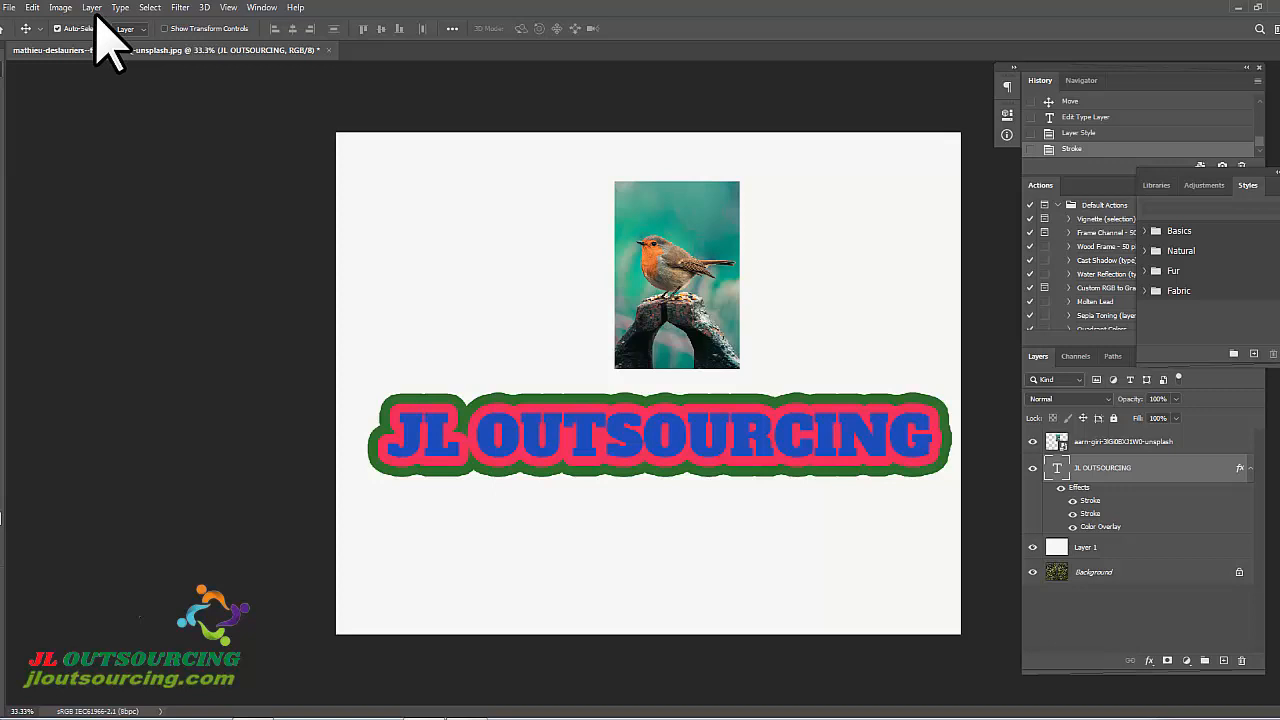
left_click_drag(1248, 185, 770, 79)
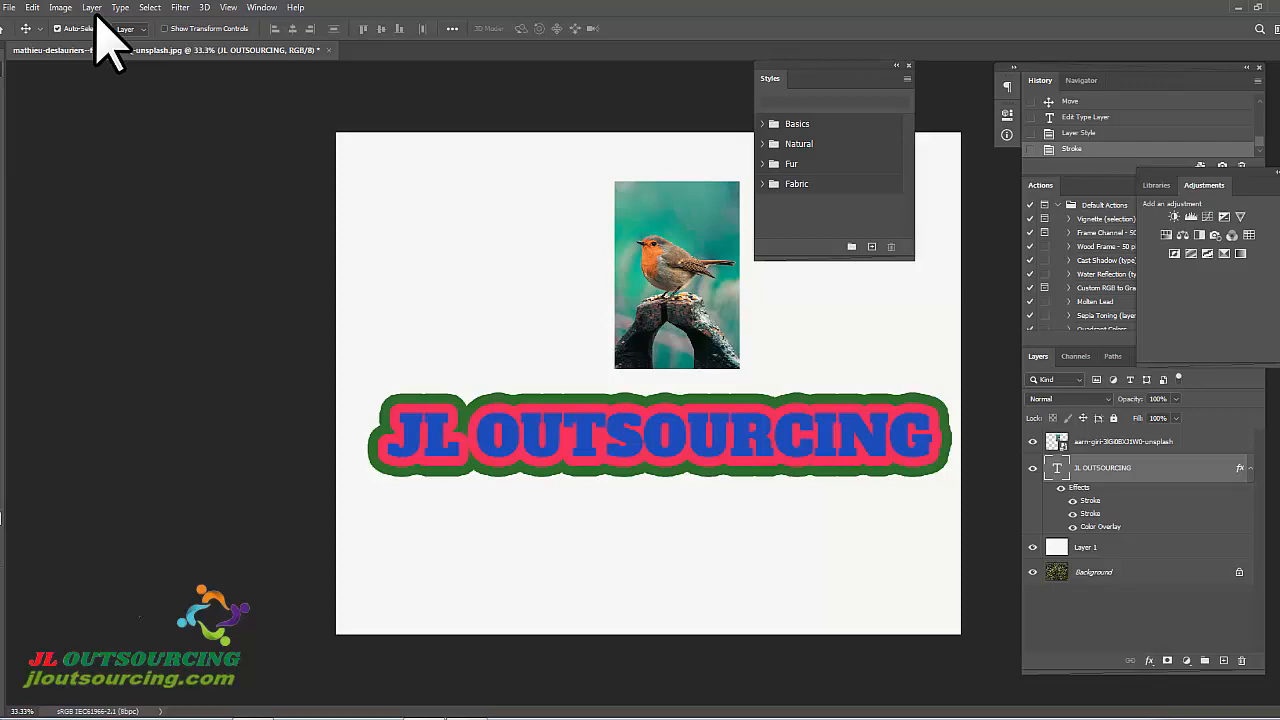
- Save the text layer's effects as a new style named Stock 1 in the current library, and open the preset styles list
left_click(1149, 661)
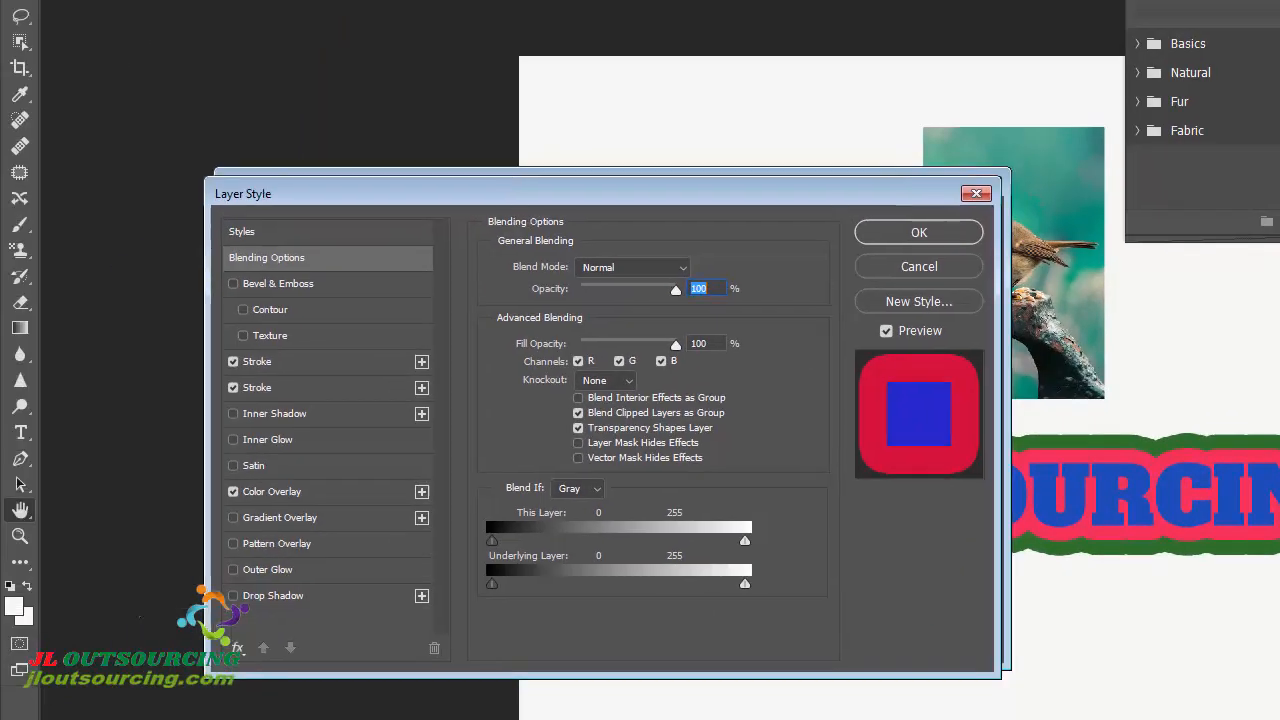
left_click(242, 232)
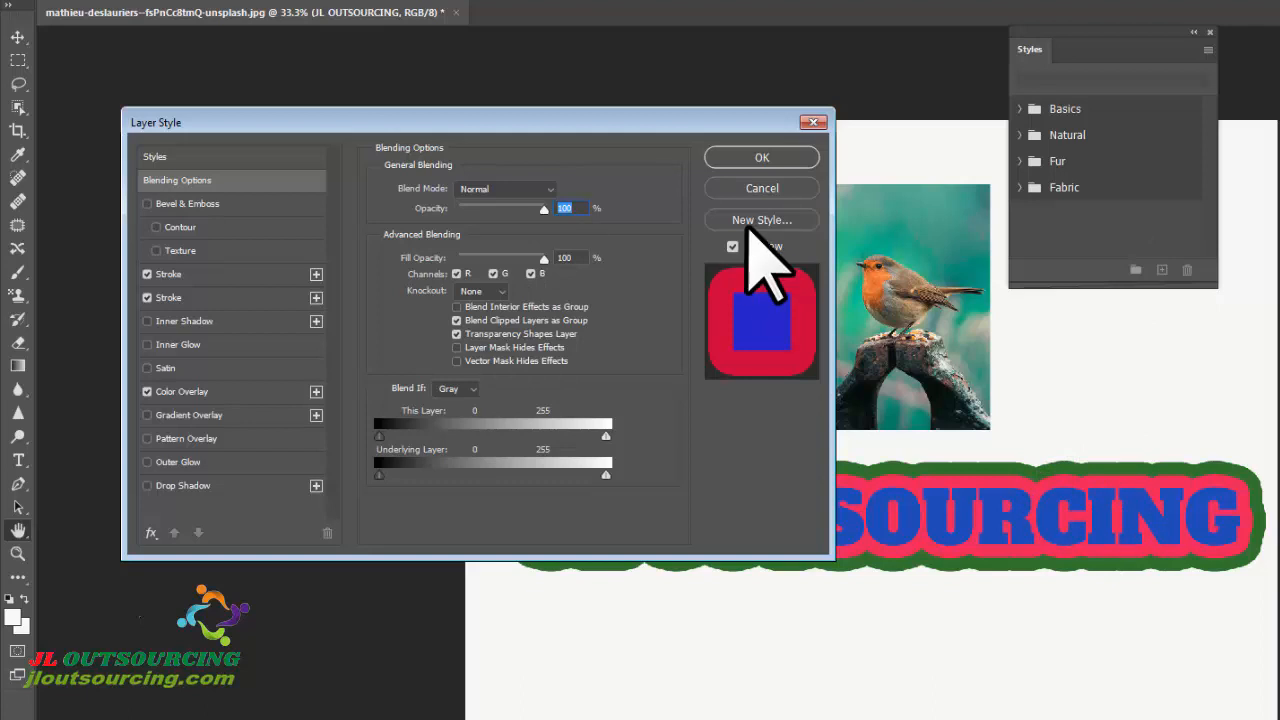
left_click(746, 219)
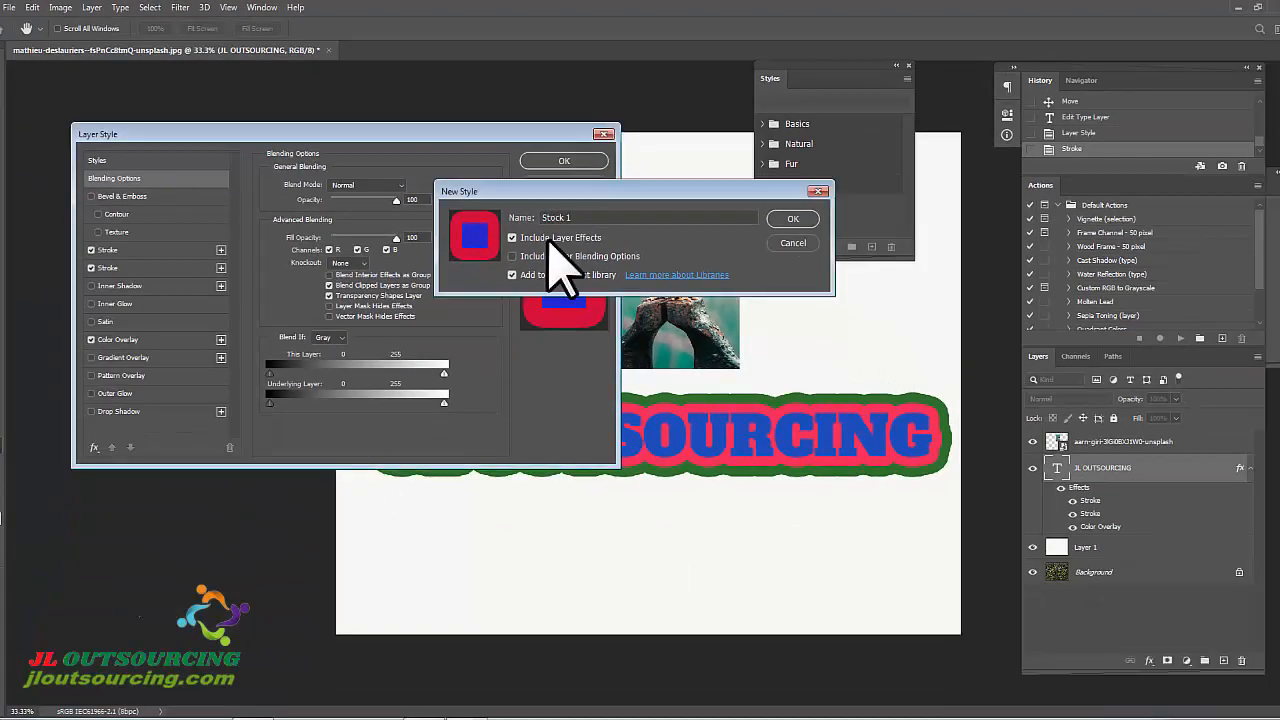
left_click(600, 217)
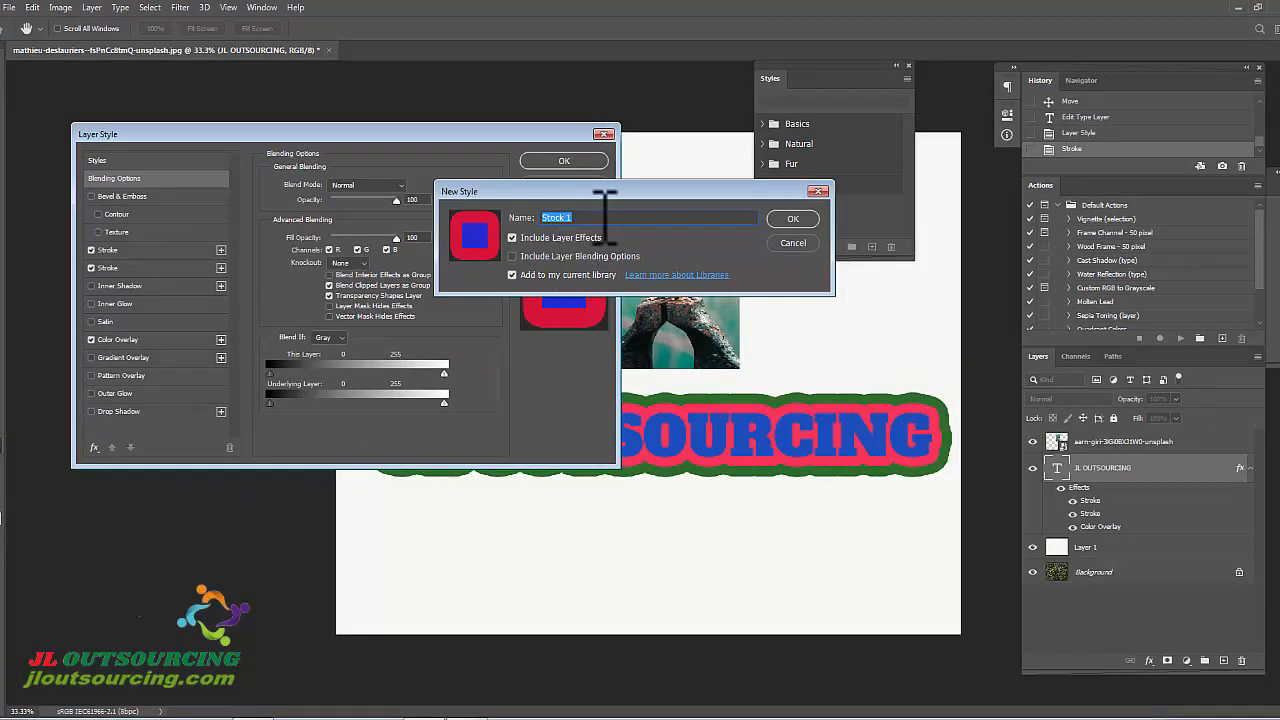
left_click(600, 217)
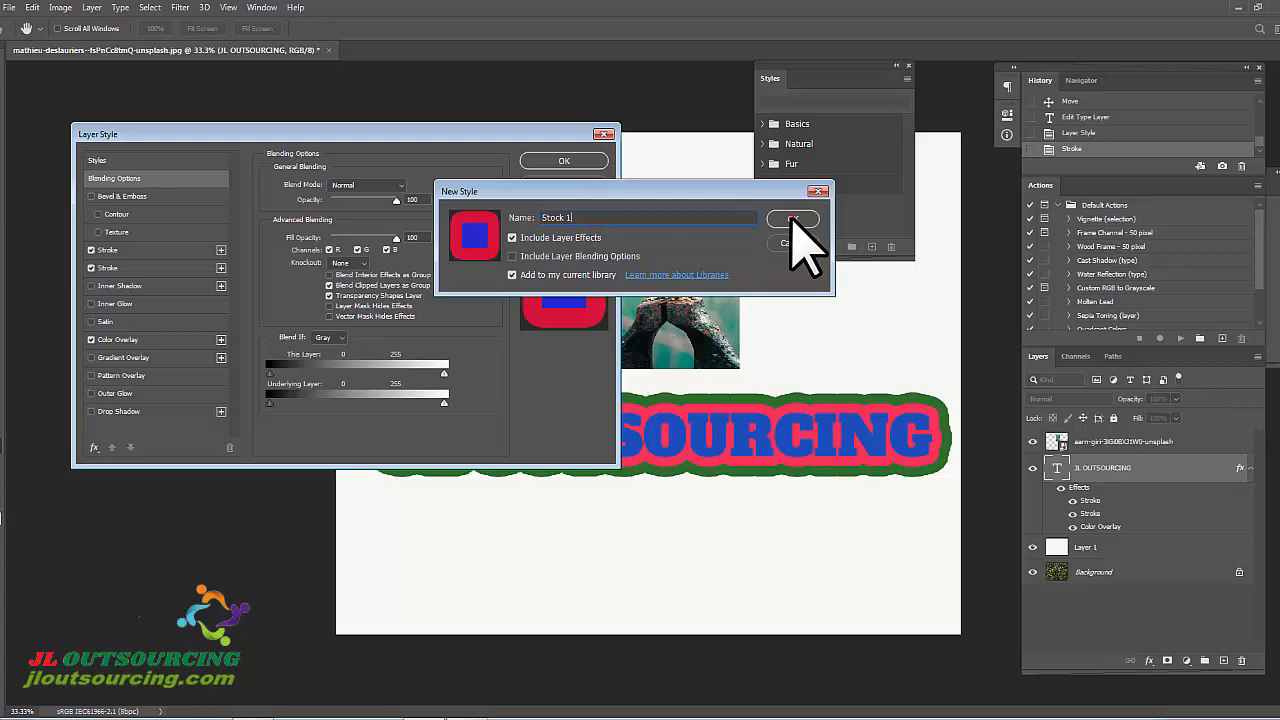
left_click(792, 219)
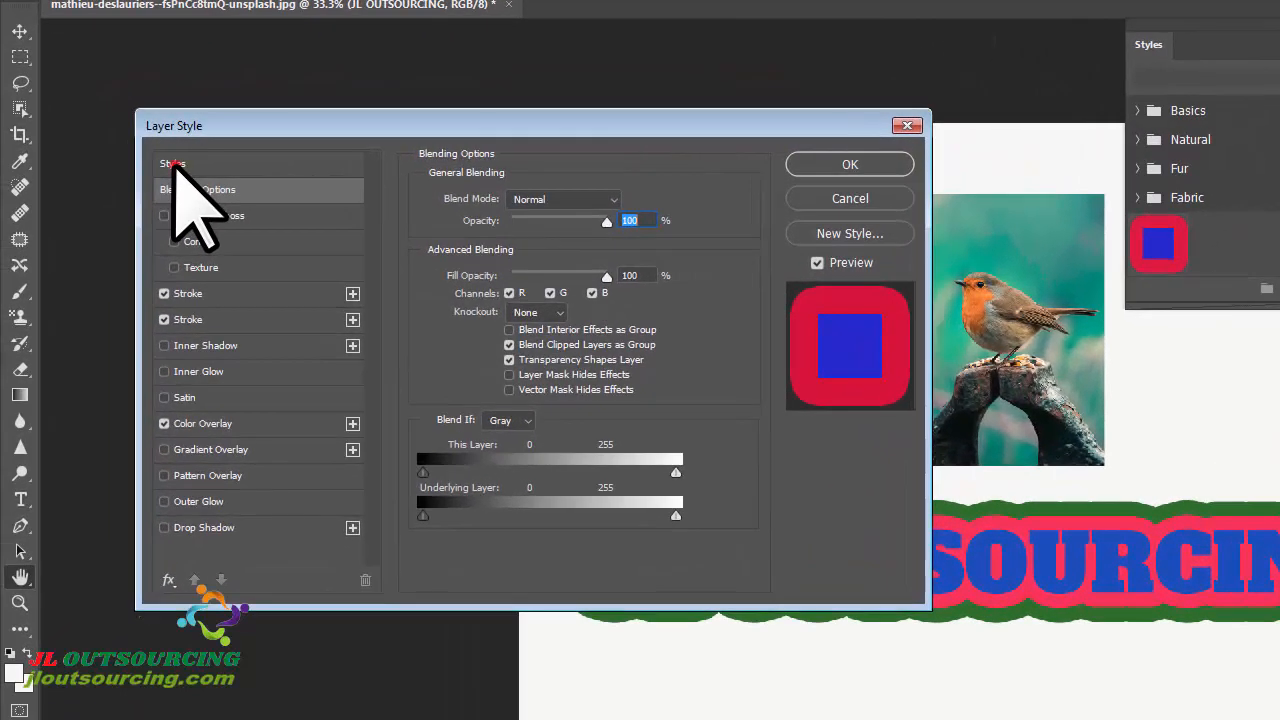
left_click(172, 163)
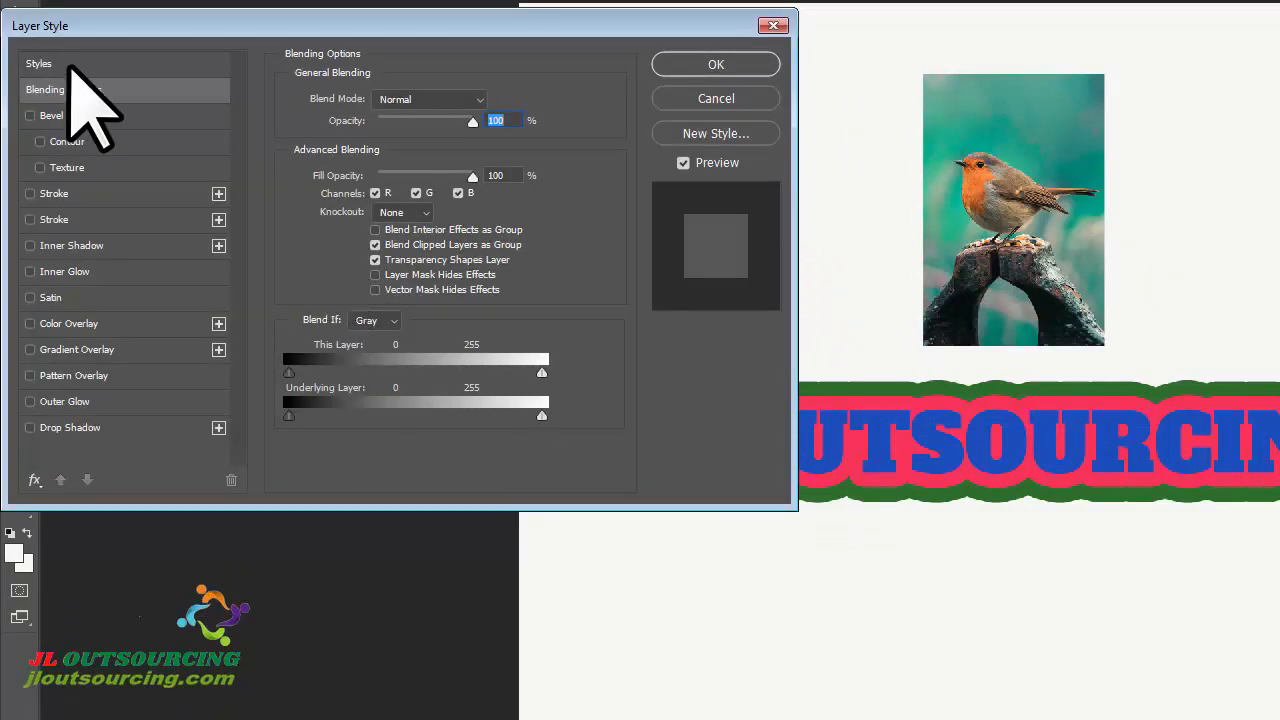
- Try the saved stroke and color overlay style on the bird image layer, leaving the layer style settings without applying it
left_click(37, 63)
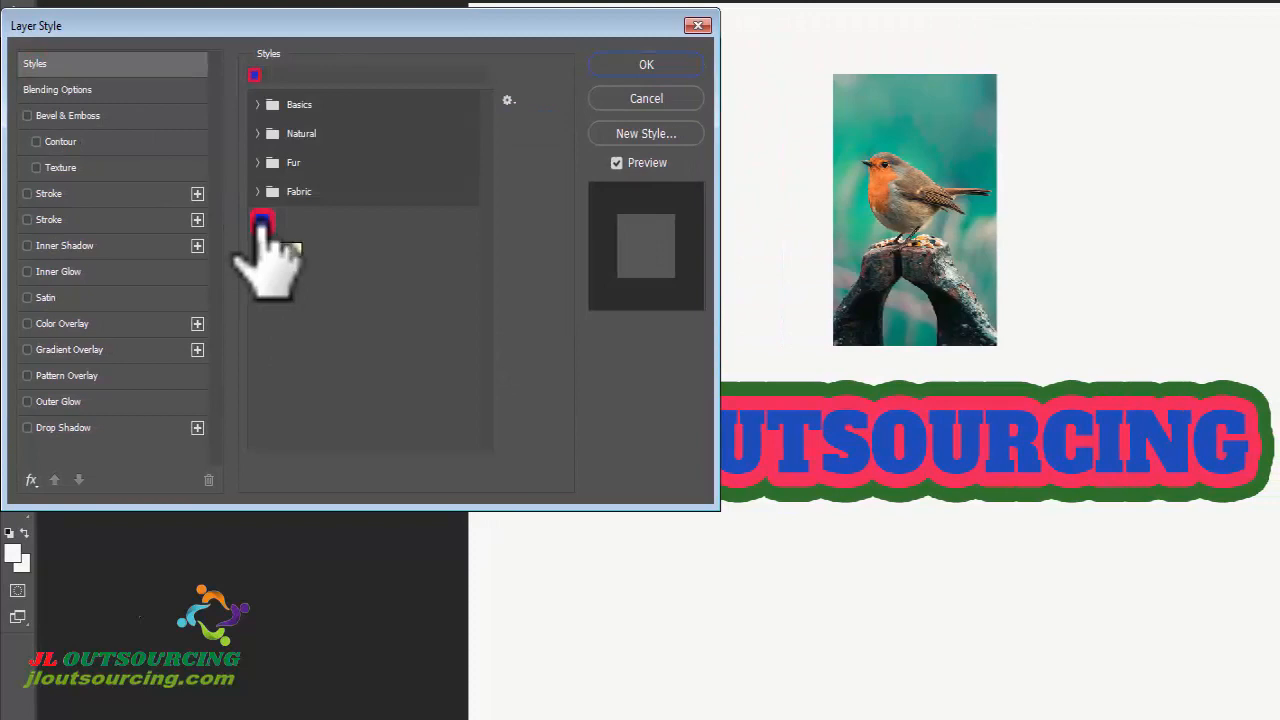
left_click(262, 222)
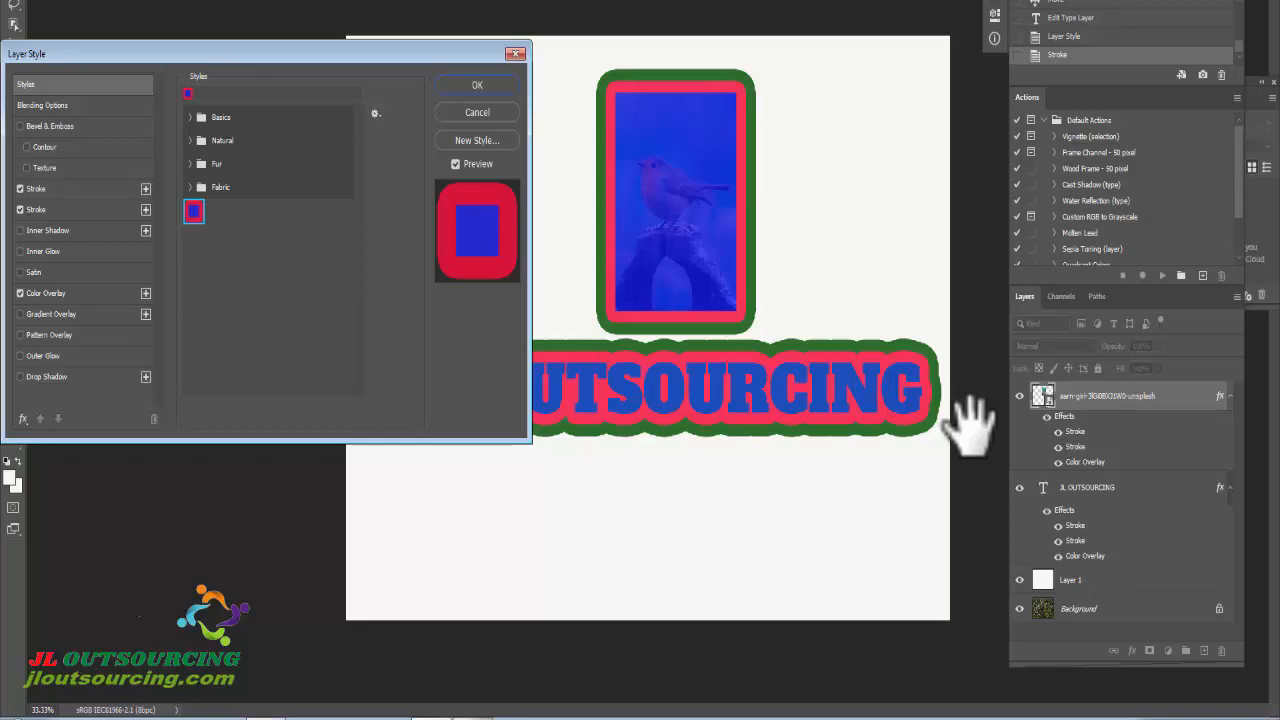
key("Escape")
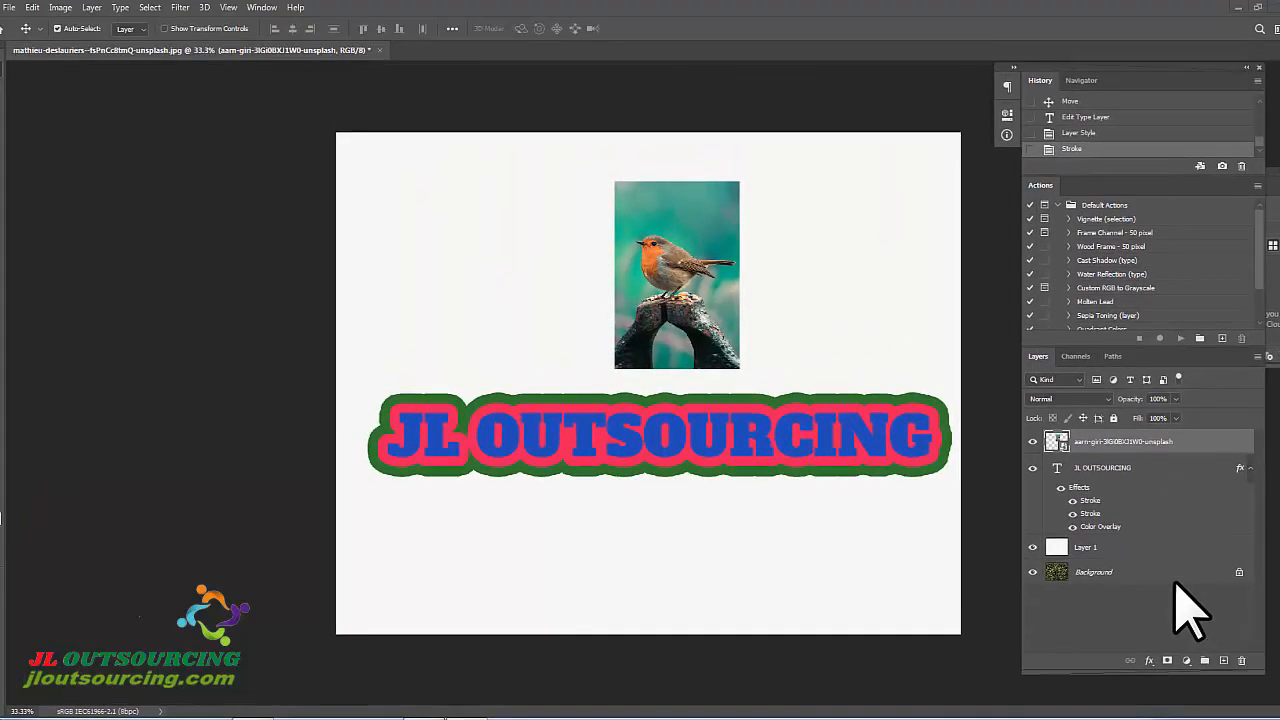
- Clear the layer style from the JL OUTSOURCING text layer and create a new group above it
right_click(1110, 472)
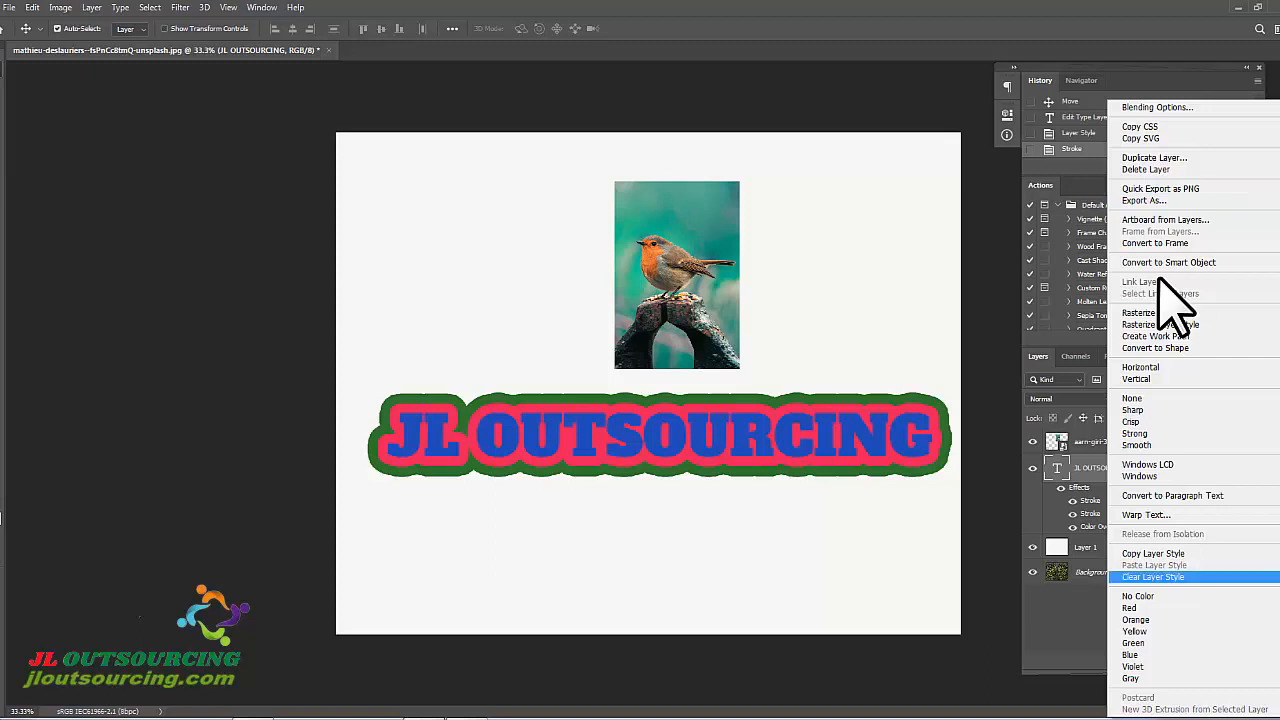
key("Return")
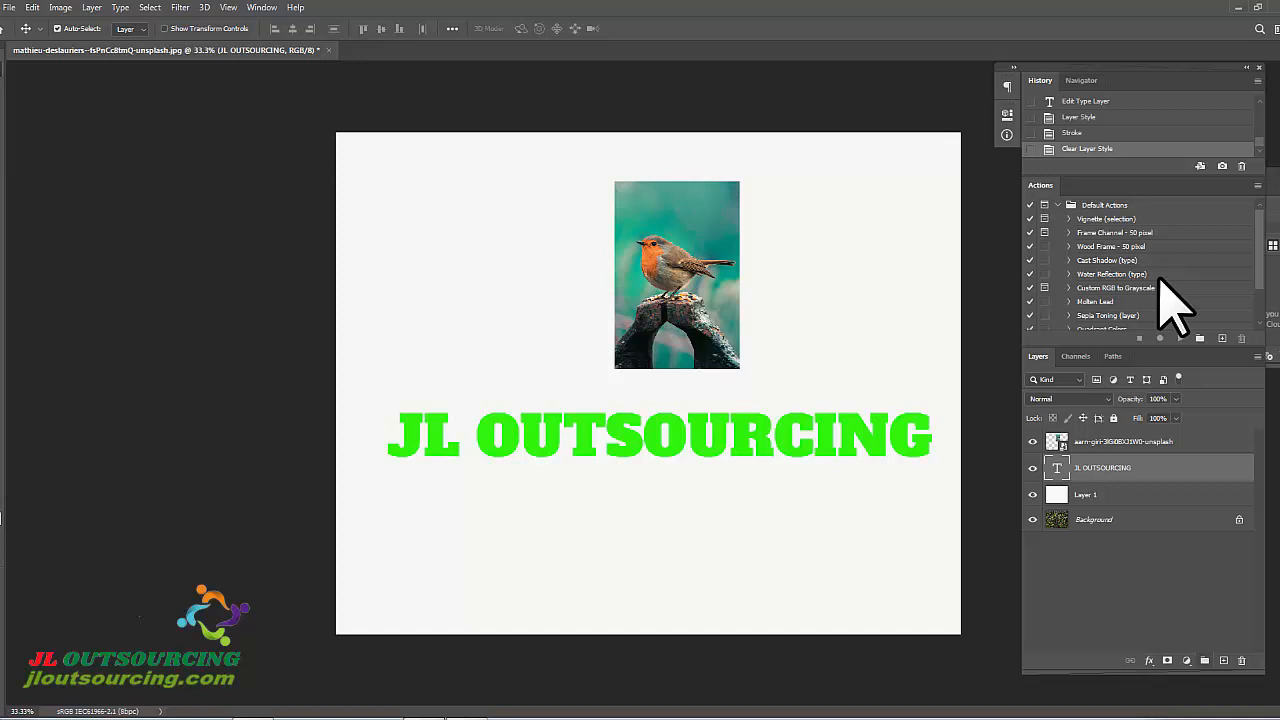
key("ctrl+g")
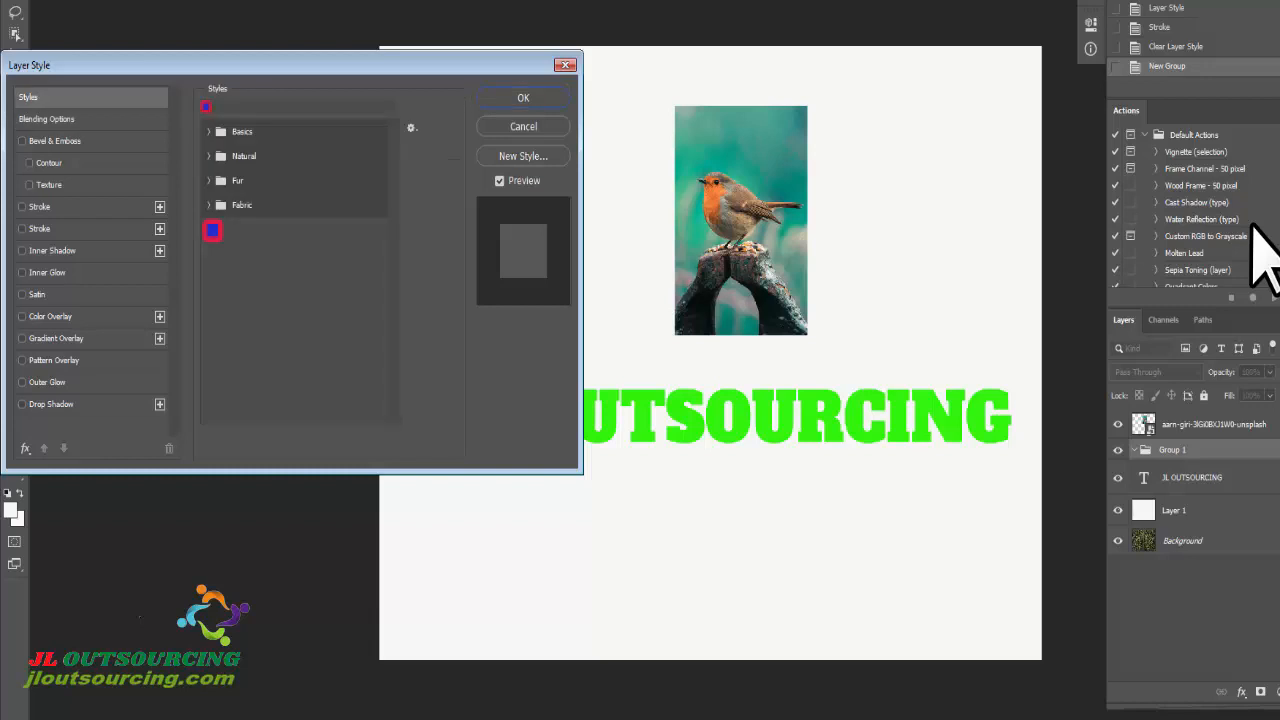
- Apply the saved stroke and color overlay style to Group 1, and move the text layer and the bird image layer into it
left_click(212, 230)
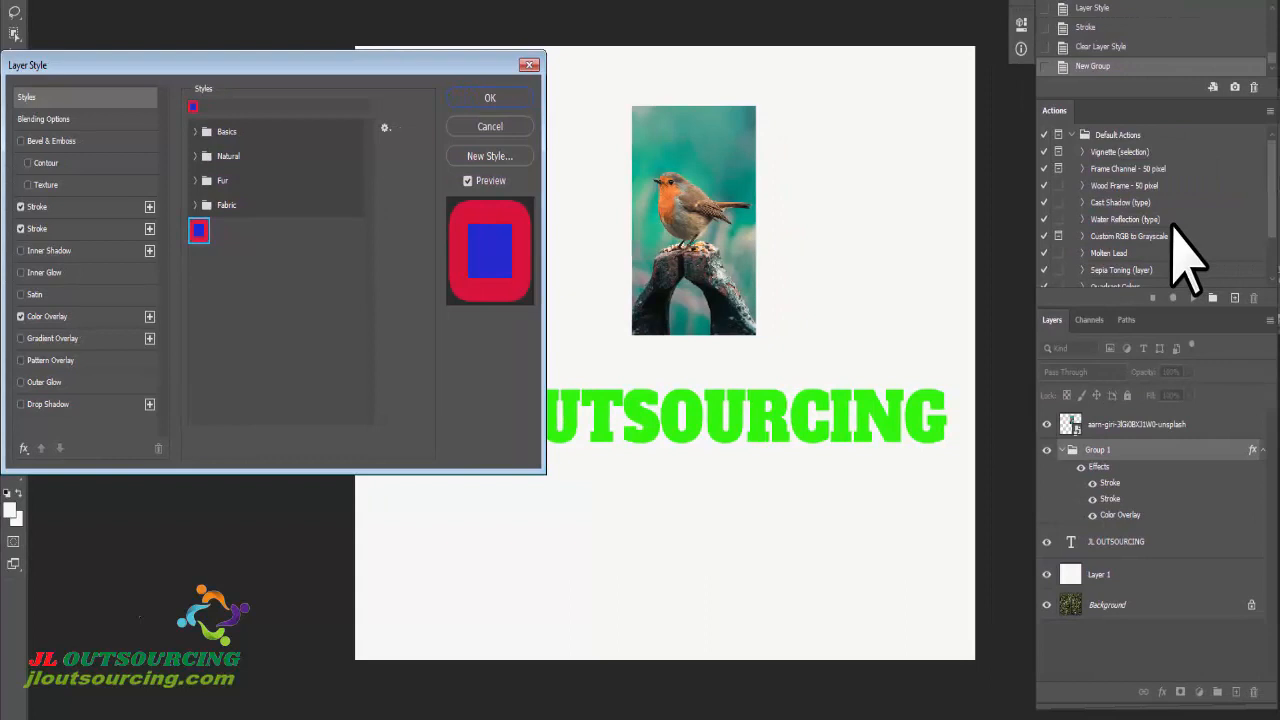
key("Return")
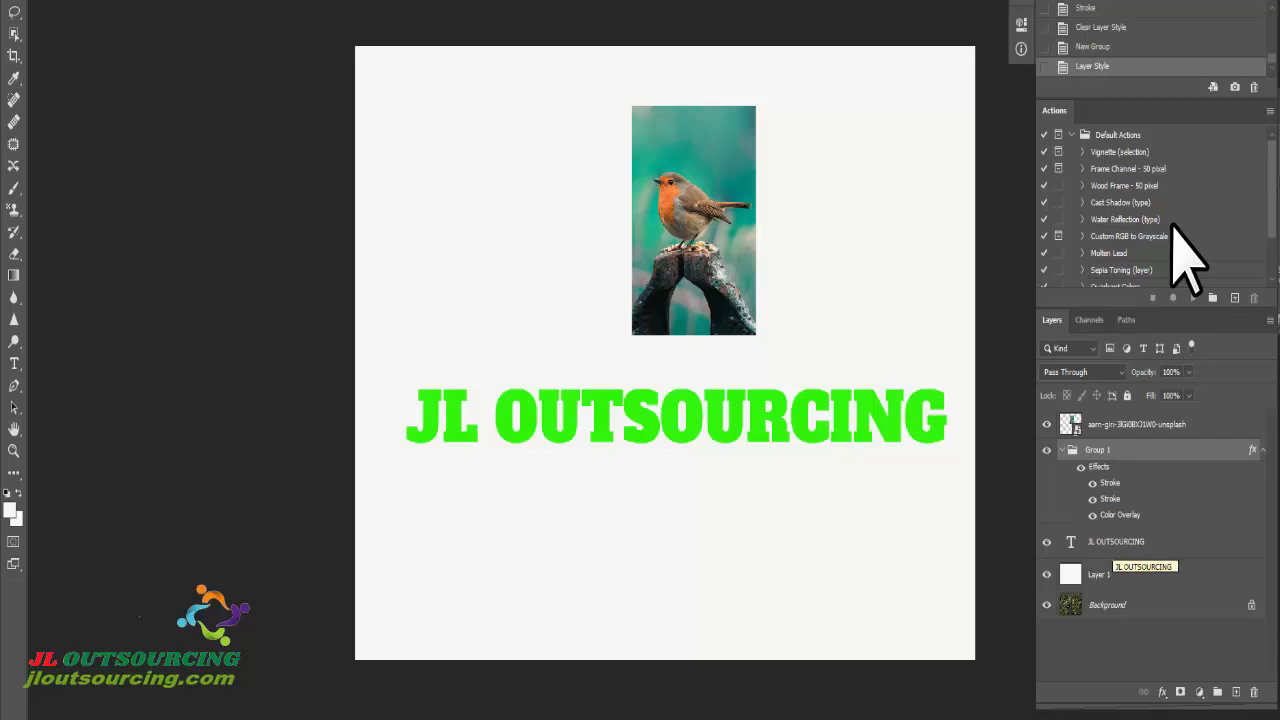
left_click_drag(1115, 542, 1098, 450)
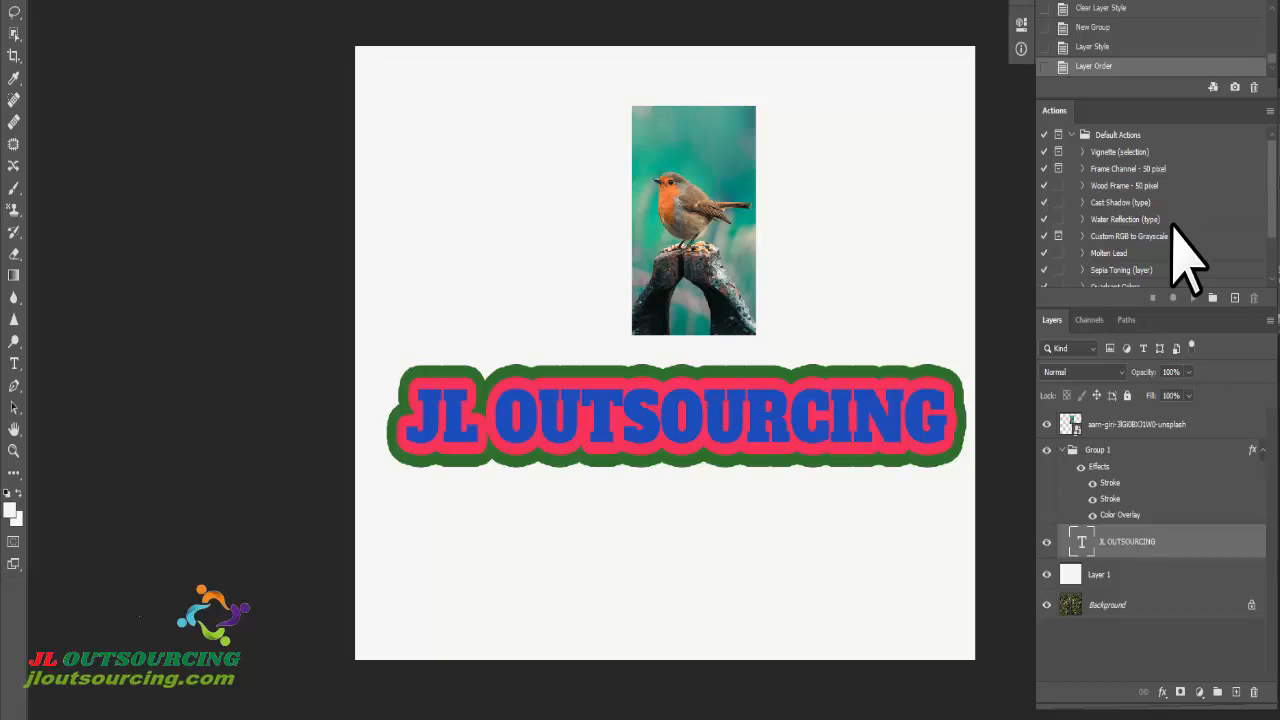
left_click_drag(1137, 424, 1130, 528)
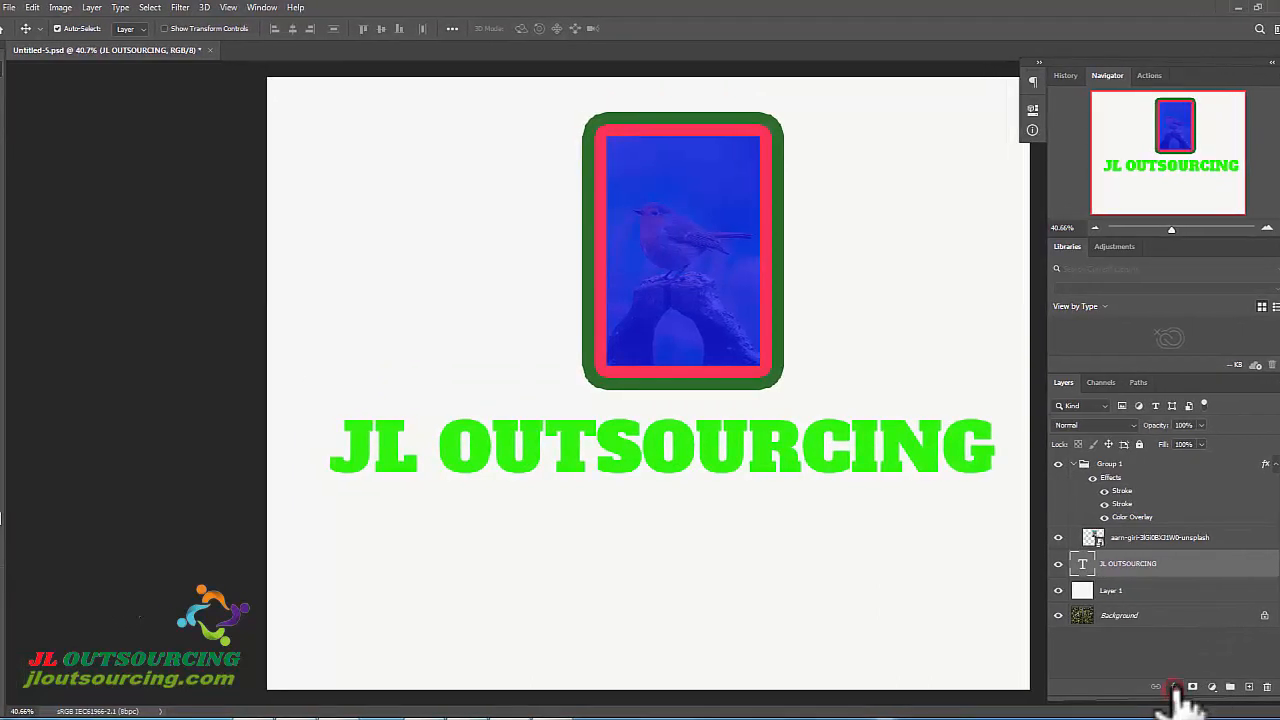
- Open the blending options of the JL OUTSOURCING text layer and show all effects in the effects list
left_click(1175, 688)
left_click(1205, 556)
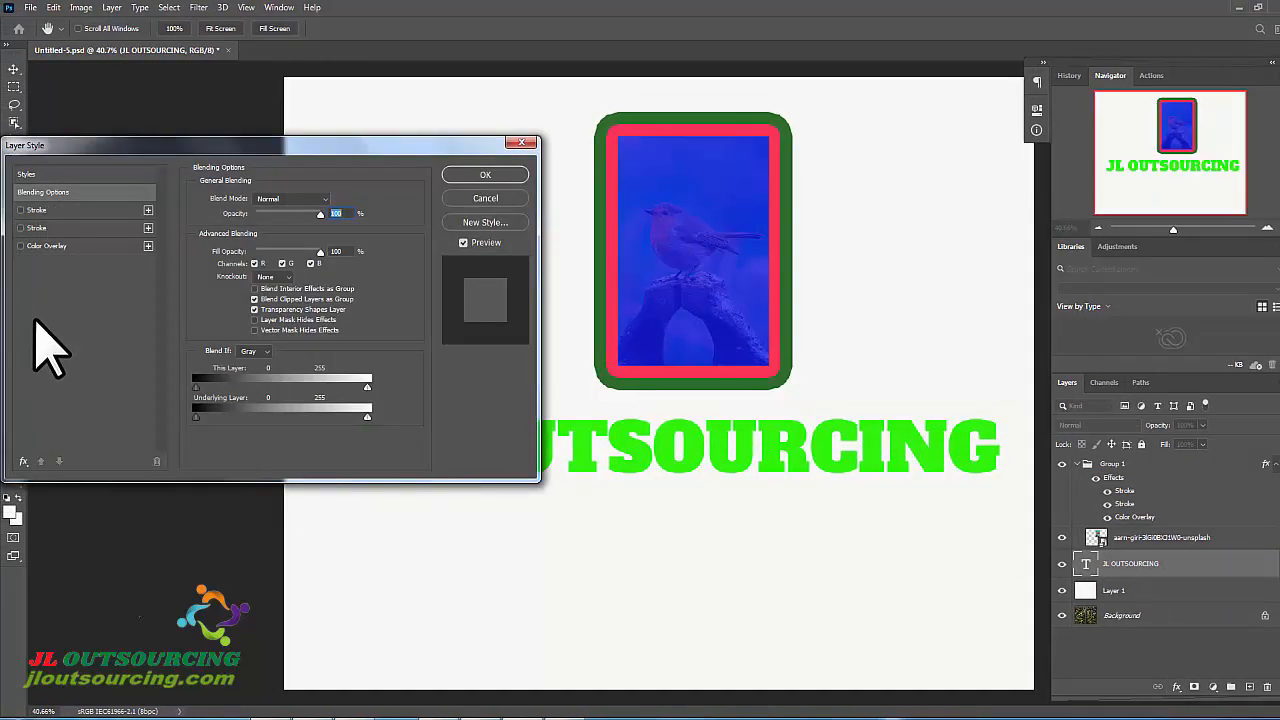
left_click(23, 461)
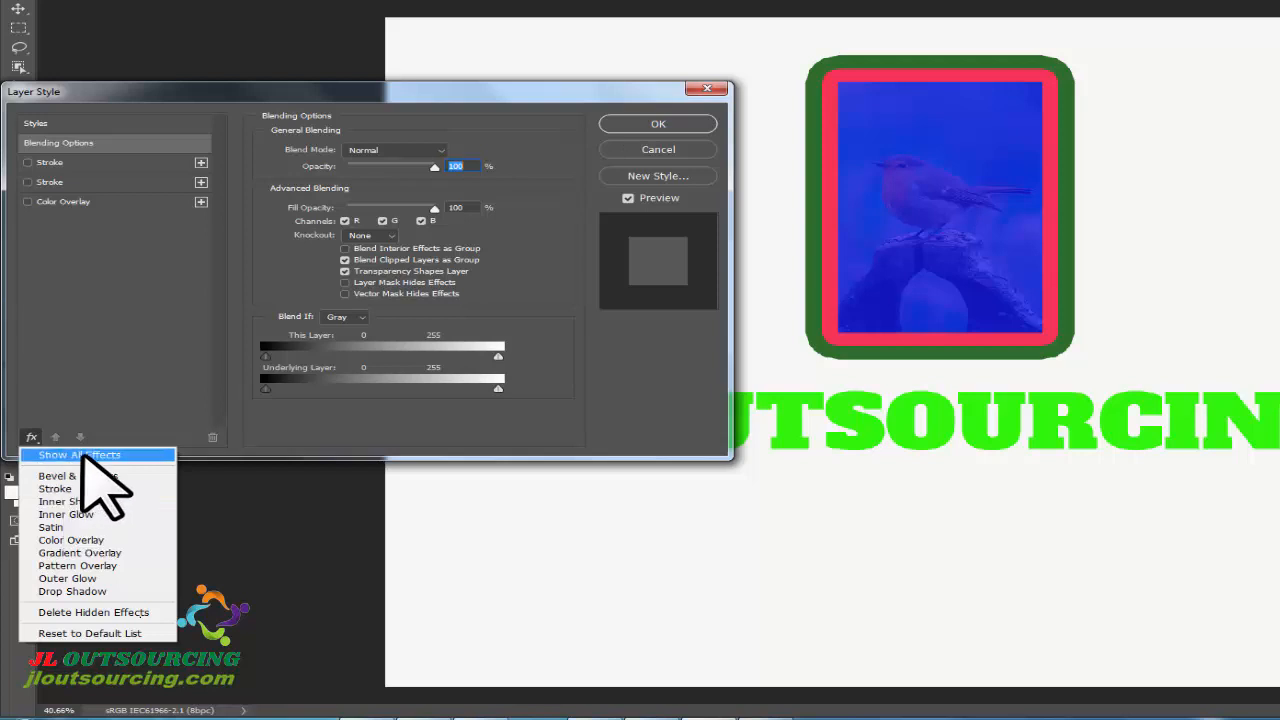
left_click(86, 455)
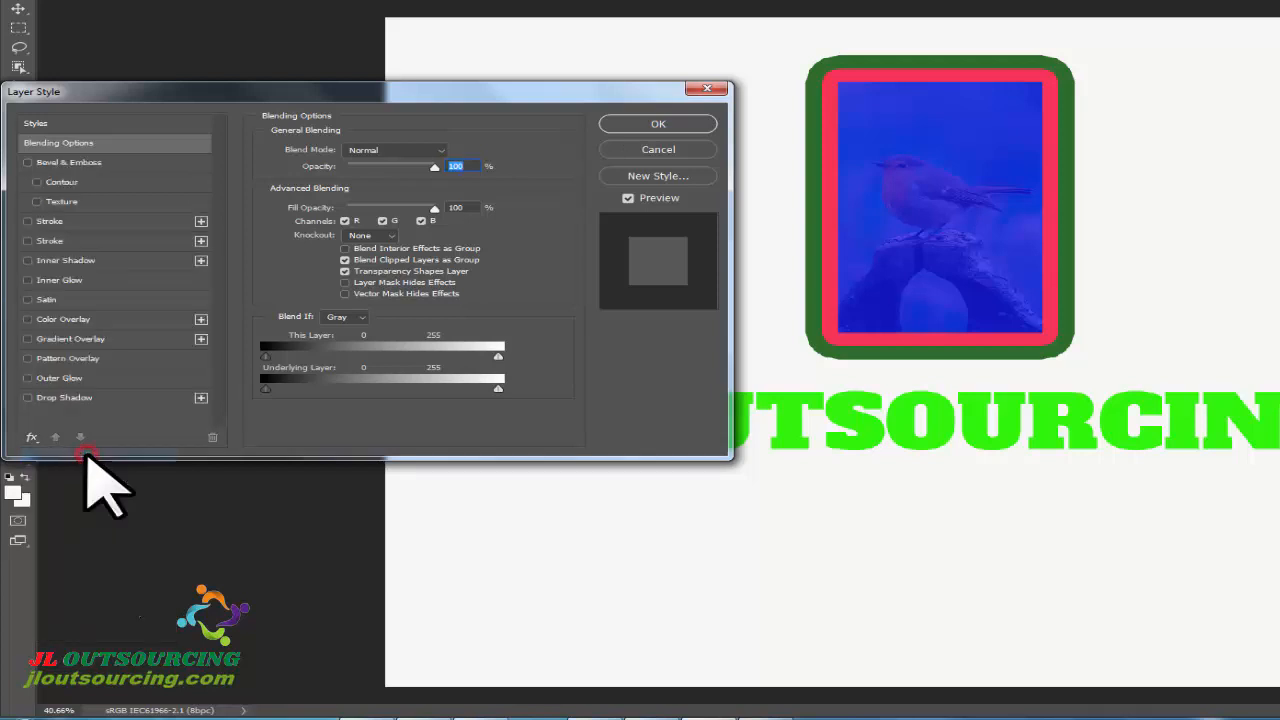
- Enable the first Stroke effect on the JL OUTSOURCING text layer and reset its settings to default
left_click(49, 221)
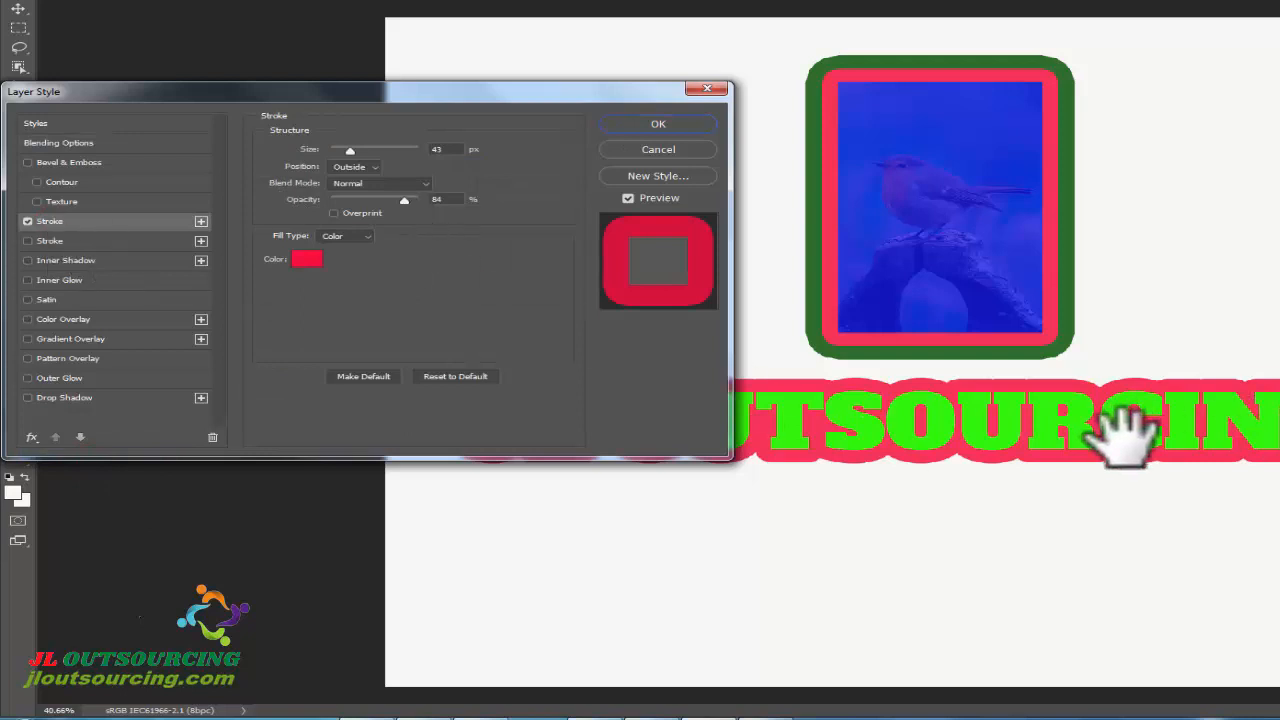
left_click_drag(534, 89, 563, 15)
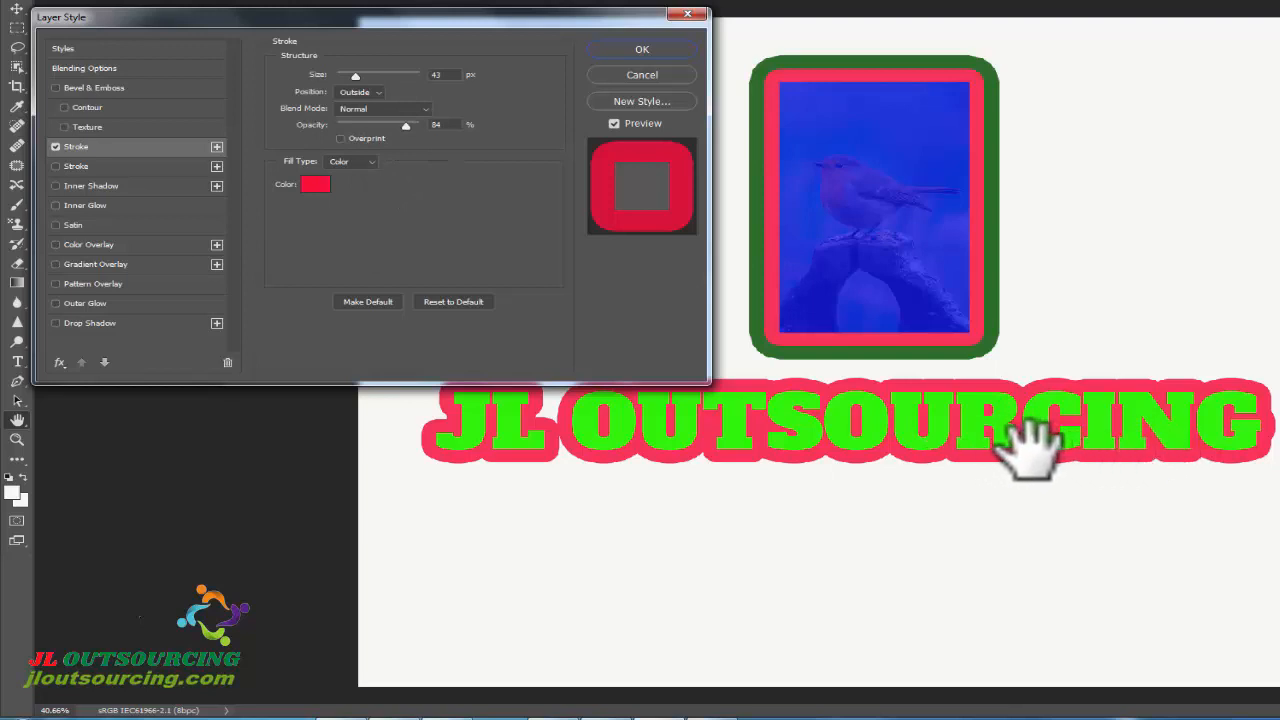
left_click(451, 302)
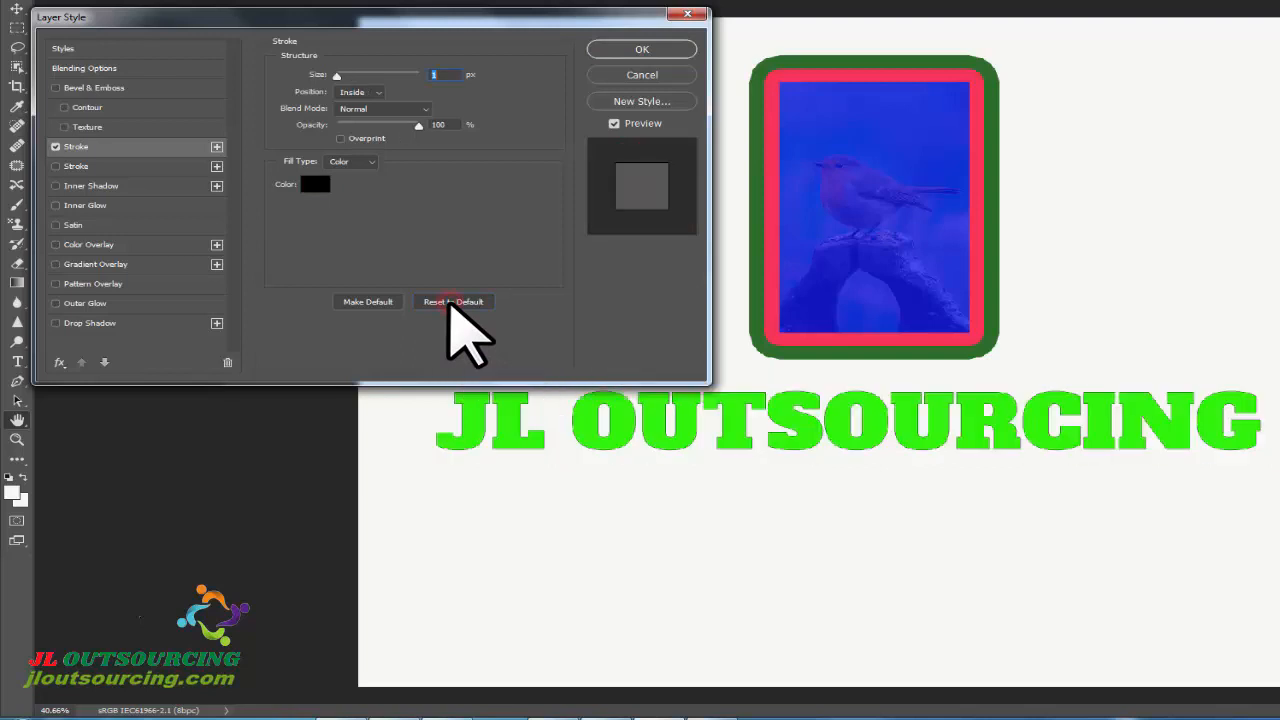